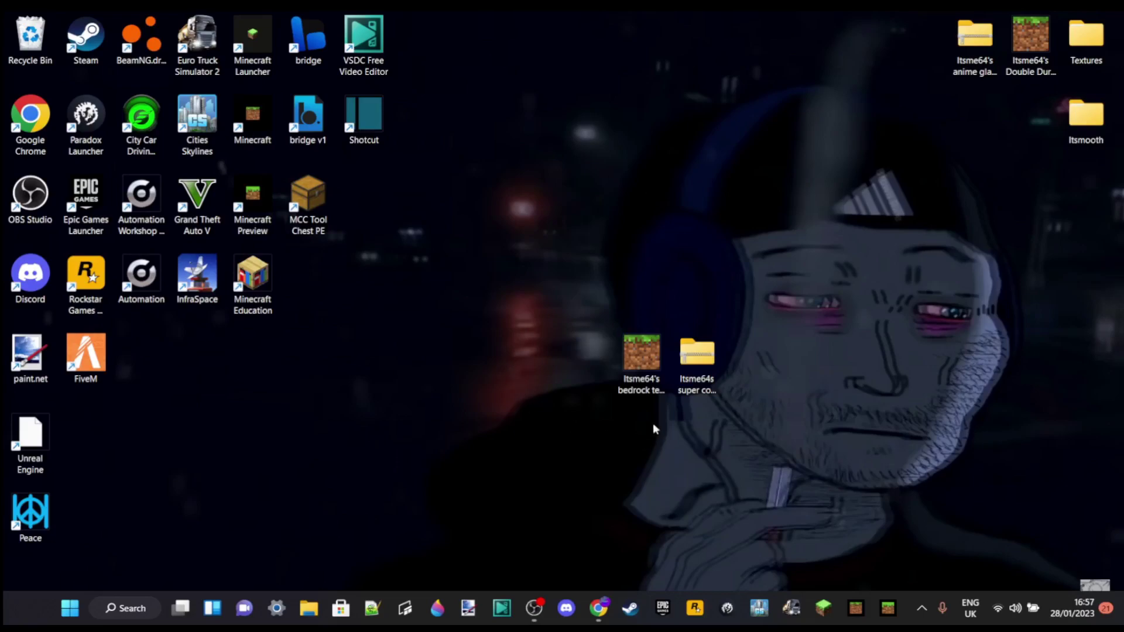
Move the bedrock texture pack icon to the right edge and put the super cool pack zip in its place.
left_click_drag(644, 357, 1081, 358)
left_click_drag(720, 381, 668, 380)
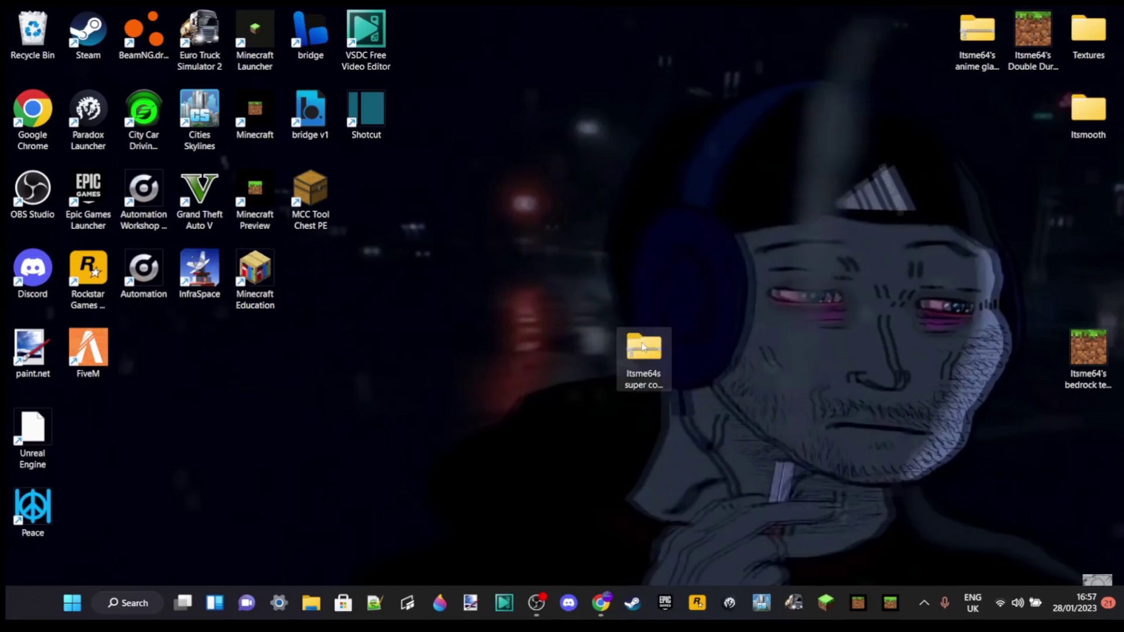
left_click(642, 347)
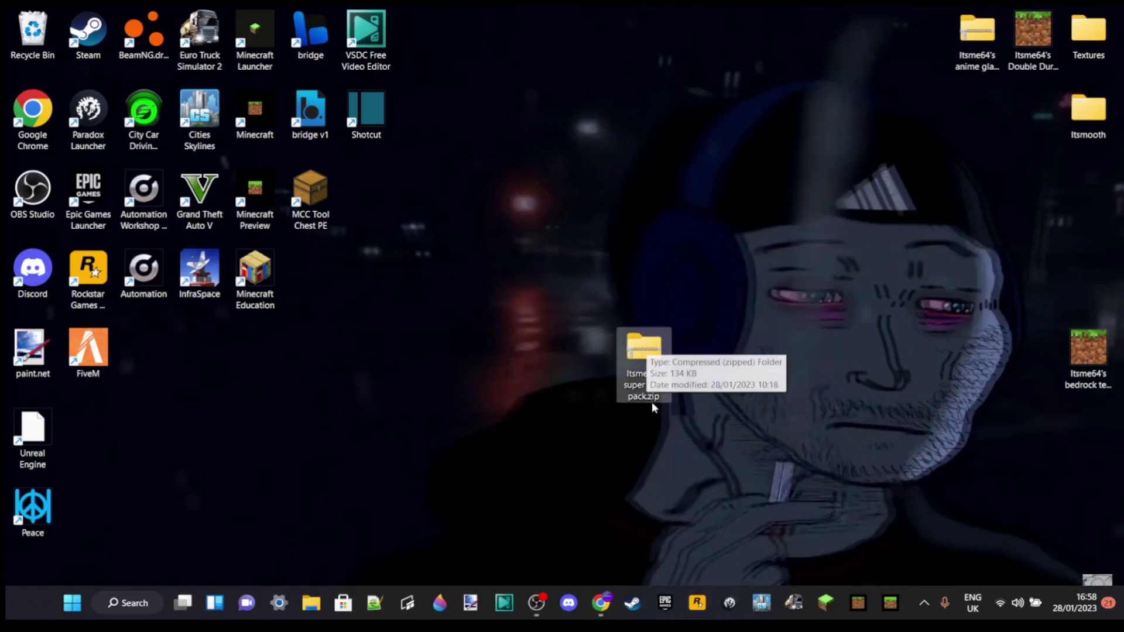
Extract the super cool pack zip into a folder of the same name.
right_click(645, 357)
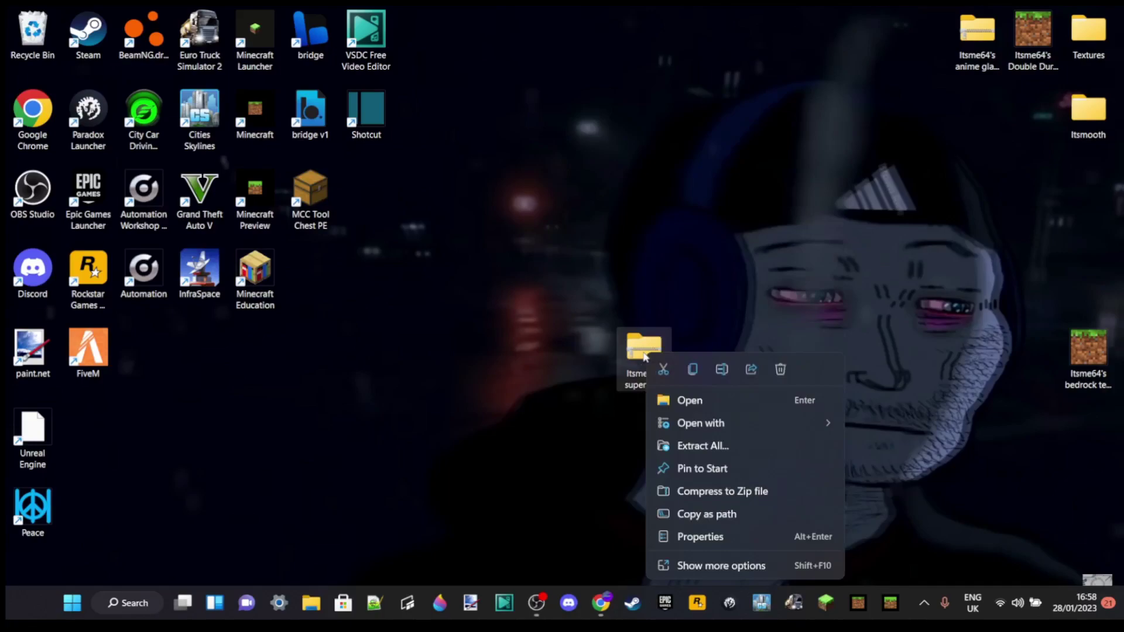
left_click(702, 449)
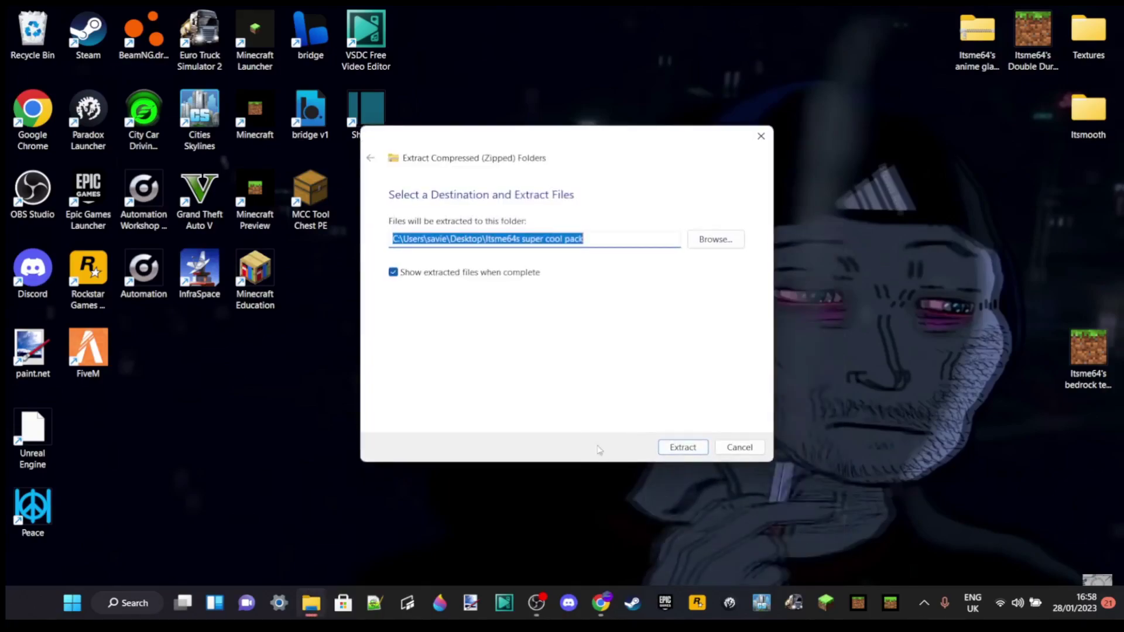
left_click(681, 451)
left_click(1108, 15)
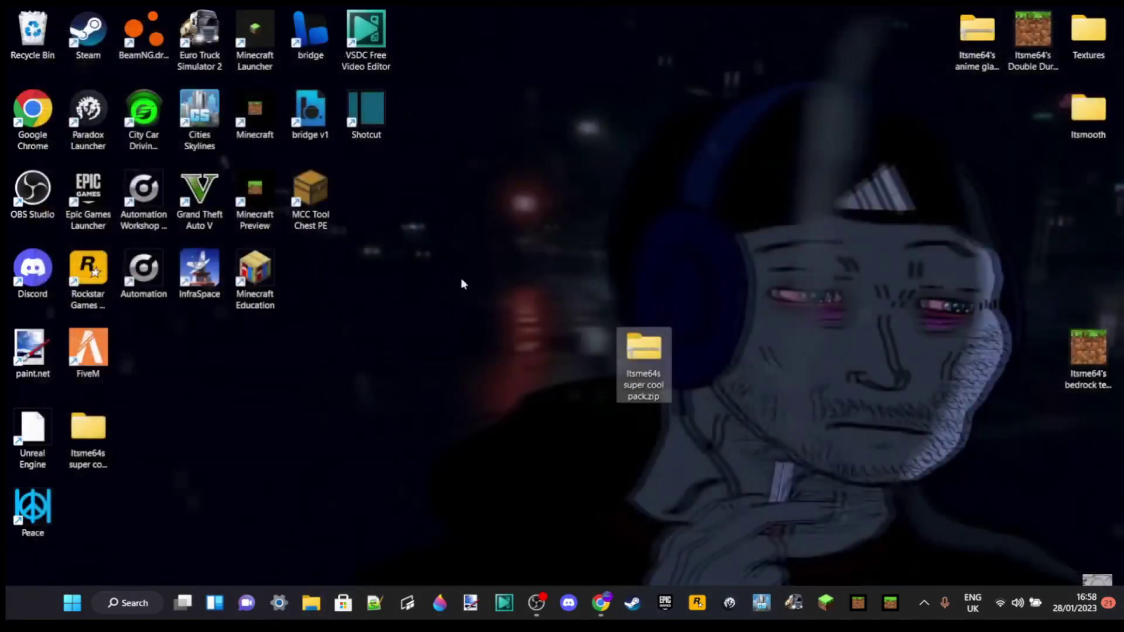
Move the extracted pack folder onto the desktop beside the zip.
left_click(270, 455)
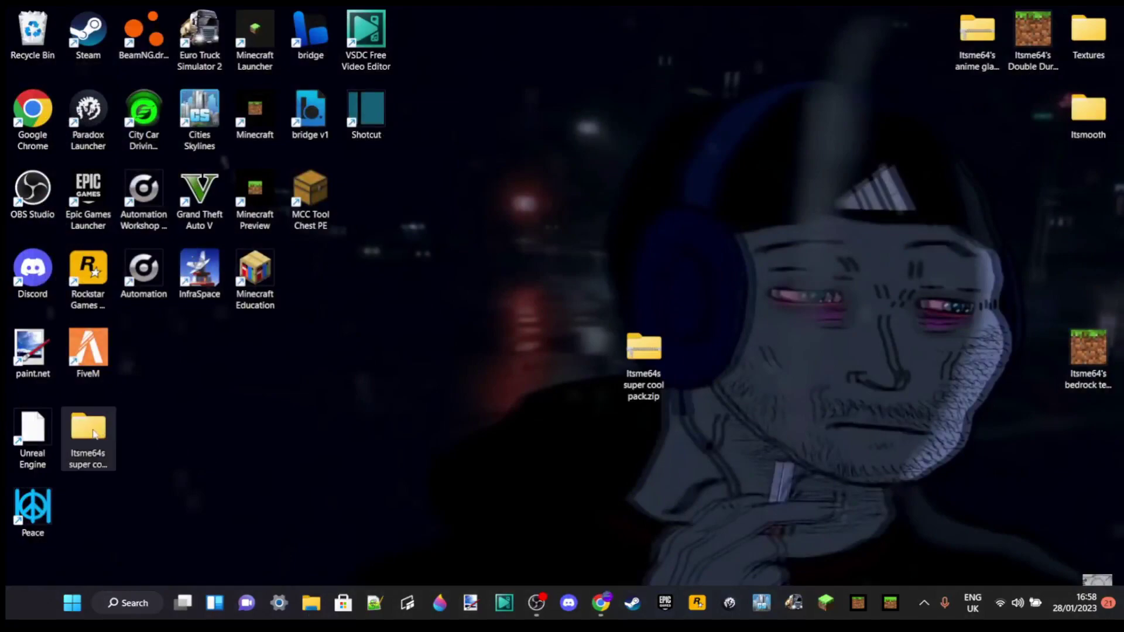
left_click_drag(84, 433, 586, 352)
left_click(708, 440)
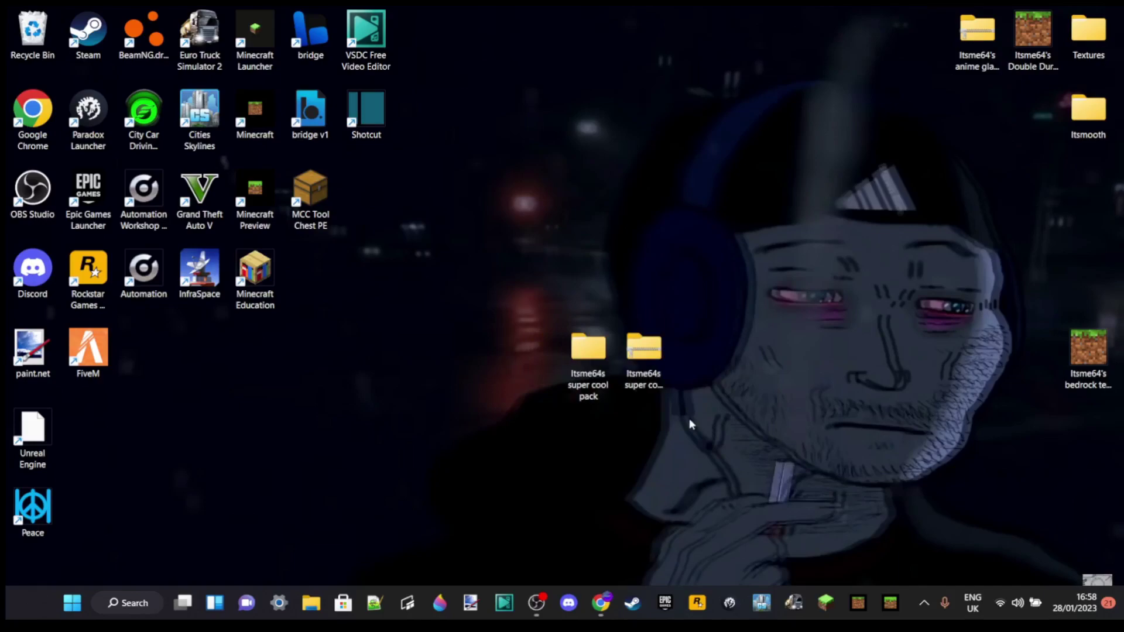
right_click(647, 355)
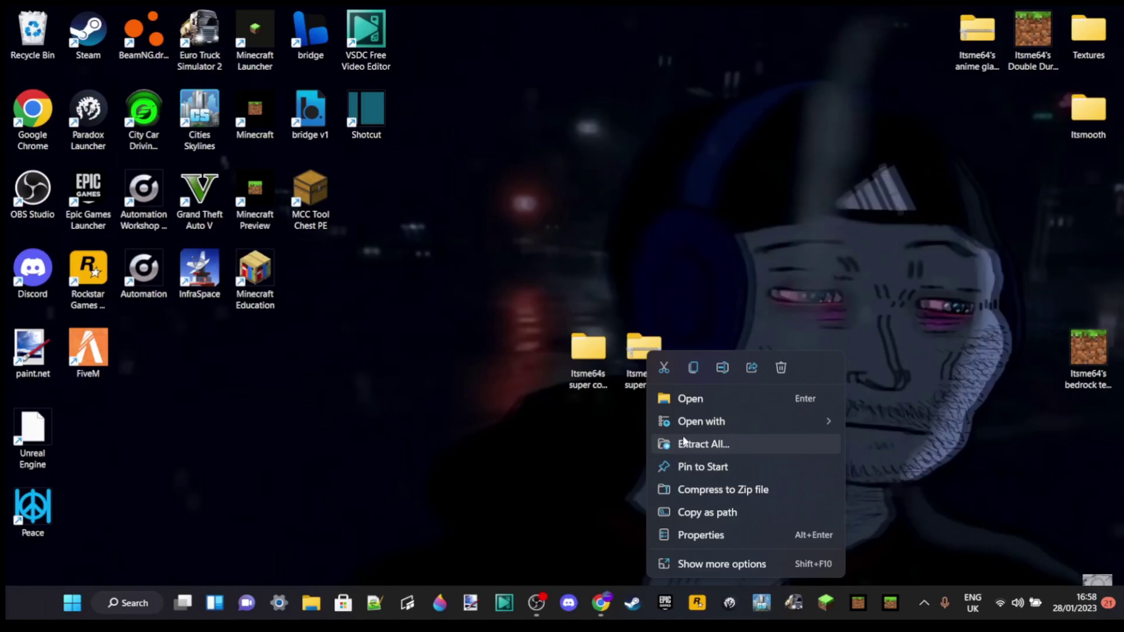
left_click(545, 466)
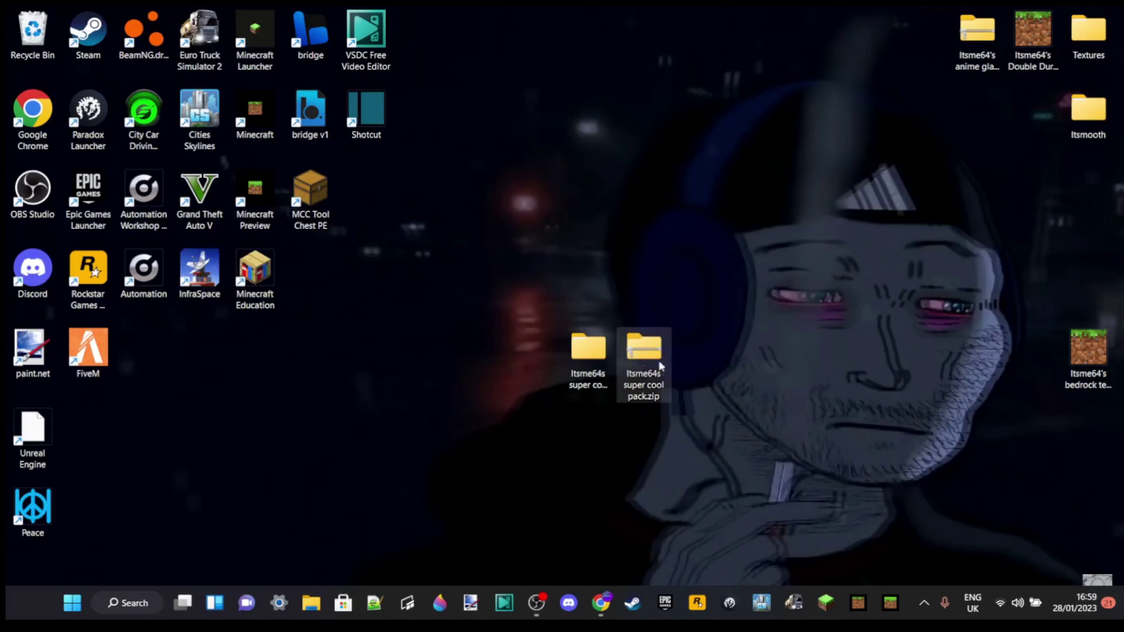
Open the extracted pack folder and preview pack.png in Photos before closing it.
double_click(581, 351)
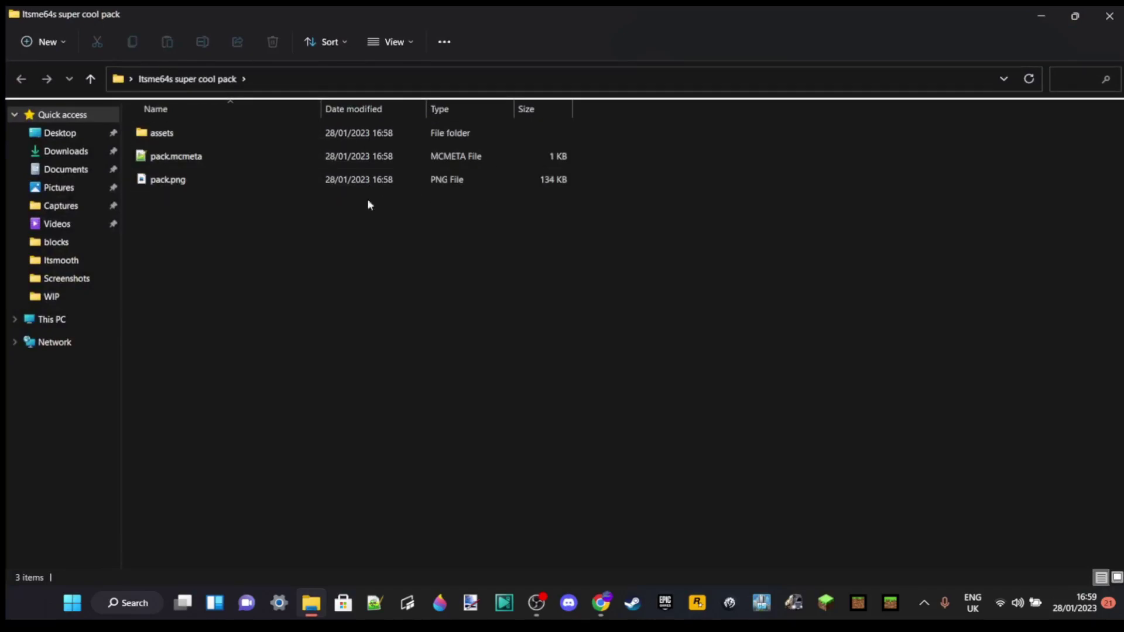
left_click(184, 180)
double_click(185, 180)
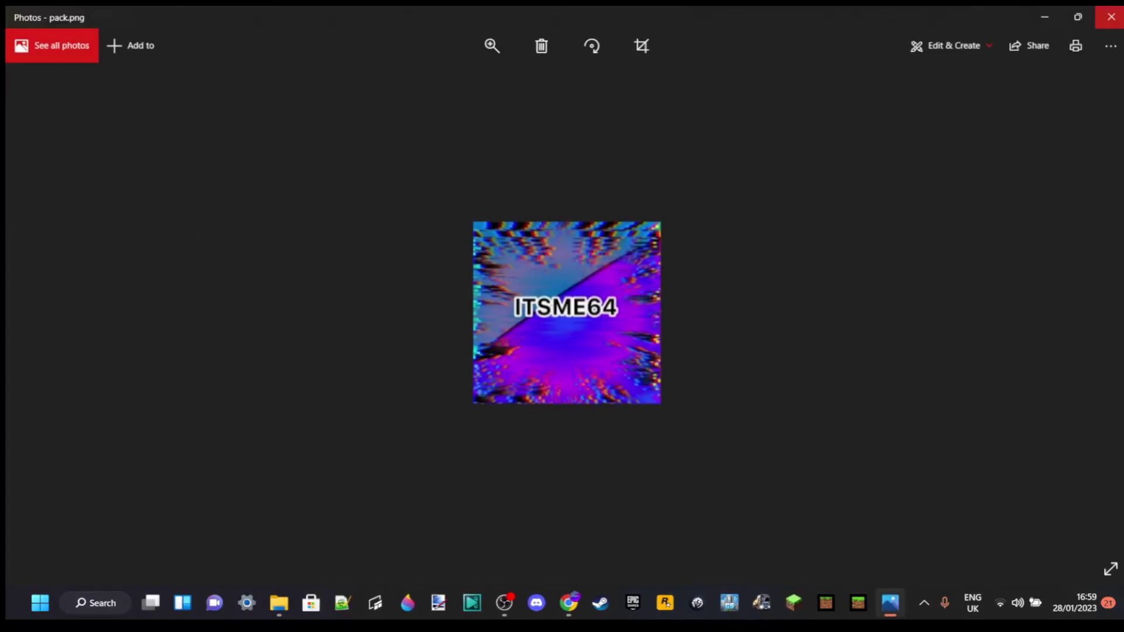
left_click(1111, 16)
left_click(509, 244)
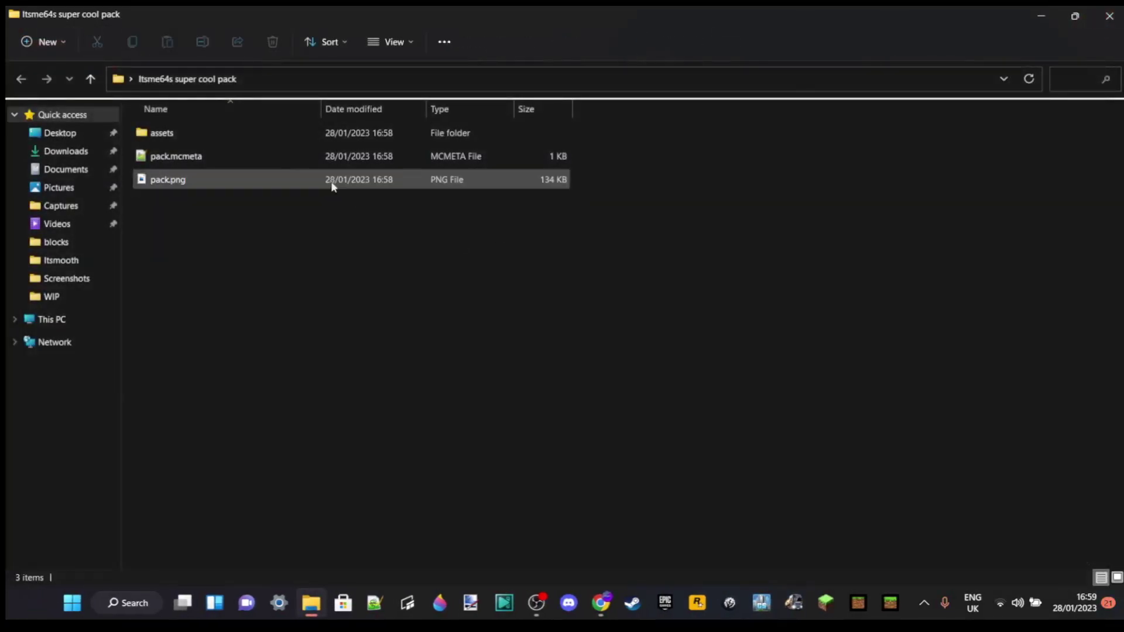
double_click(188, 155)
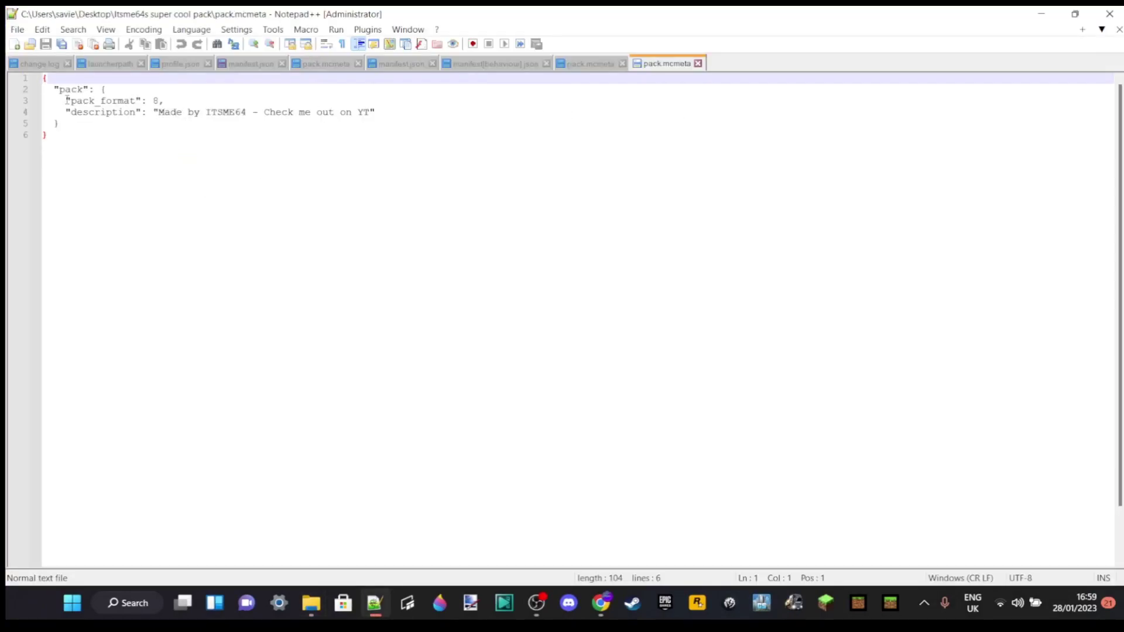
left_click_drag(66, 101, 199, 101)
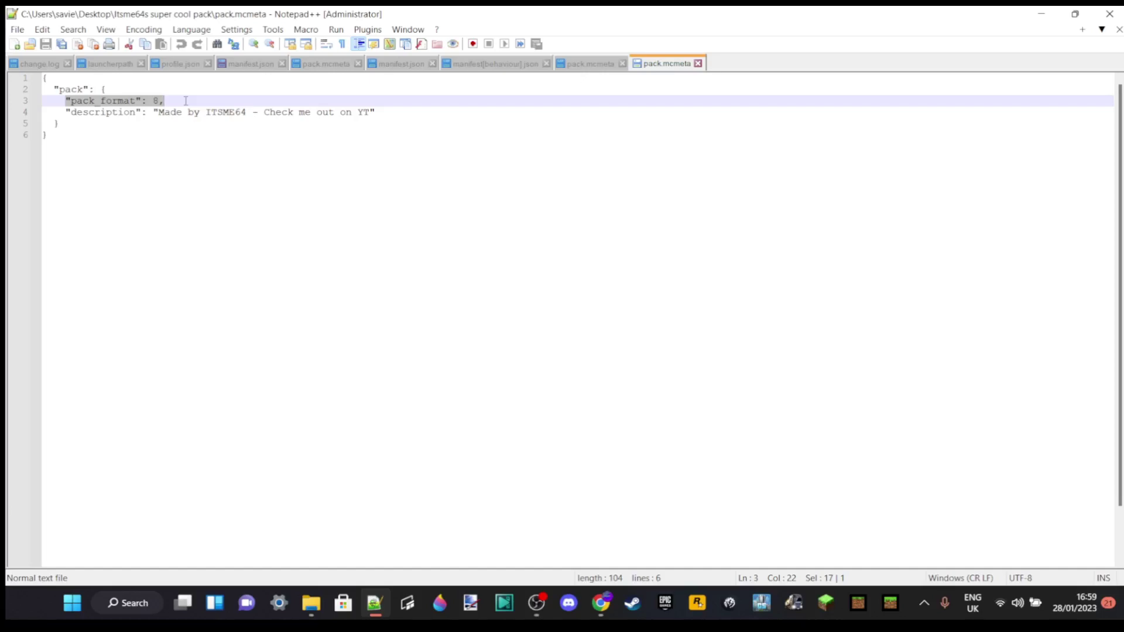
left_click_drag(71, 111, 142, 112)
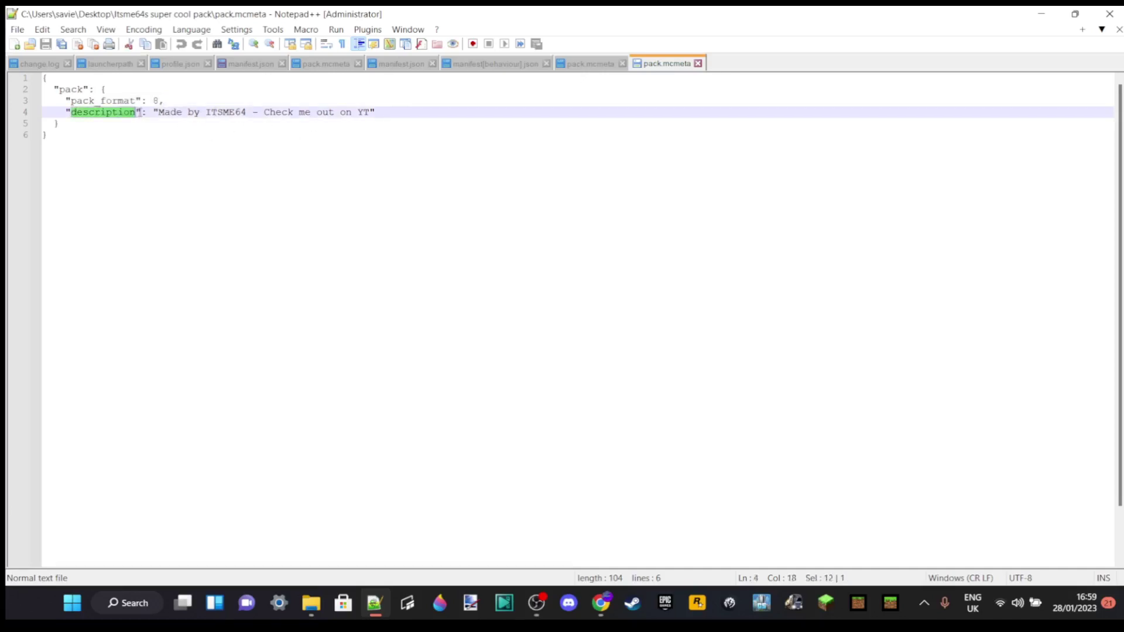
left_click(129, 112)
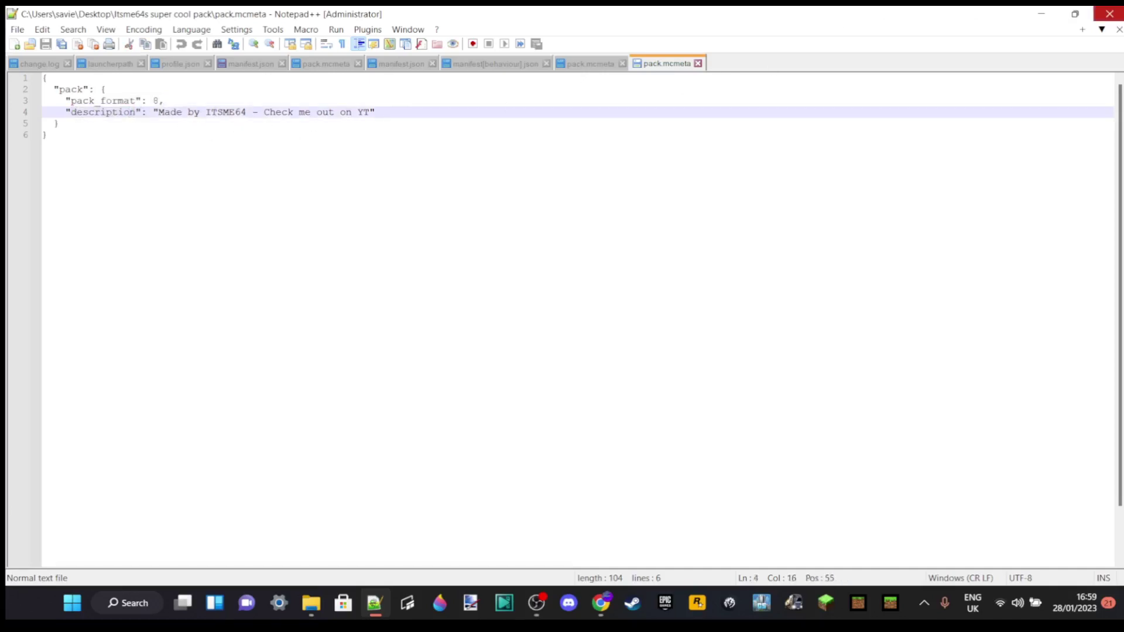
left_click(1116, 19)
left_click(472, 379)
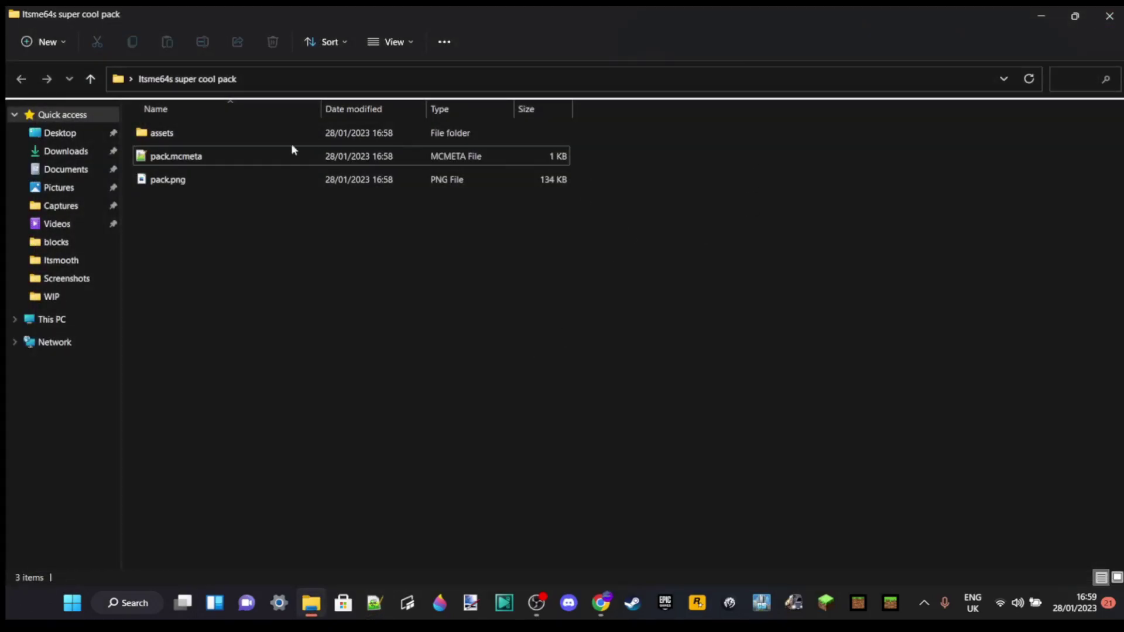
Open acacia_trapdoor.png from assets/minecraft/textures/block in Paint 3D.
double_click(175, 139)
double_click(189, 134)
double_click(188, 134)
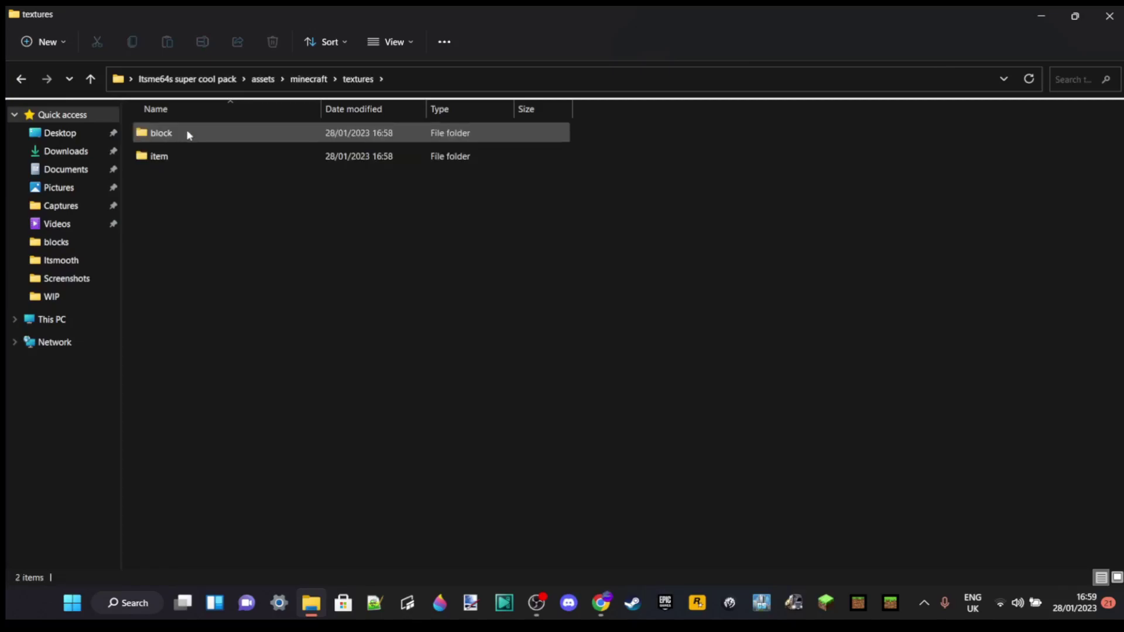
double_click(187, 134)
right_click(170, 165)
mouse_move(393, 239)
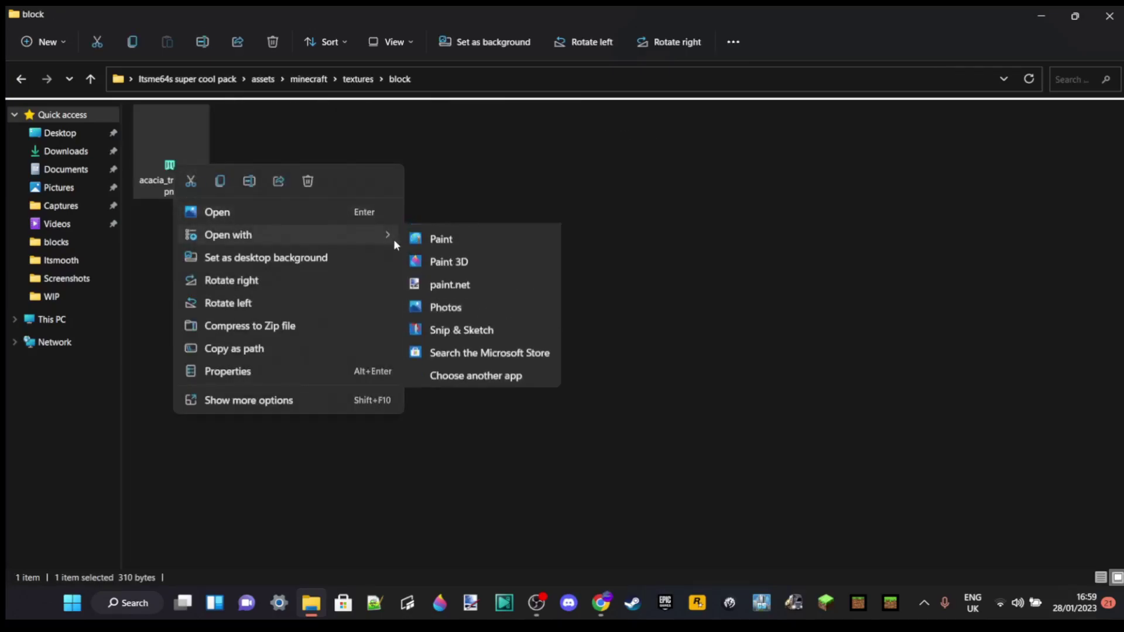
left_click(458, 283)
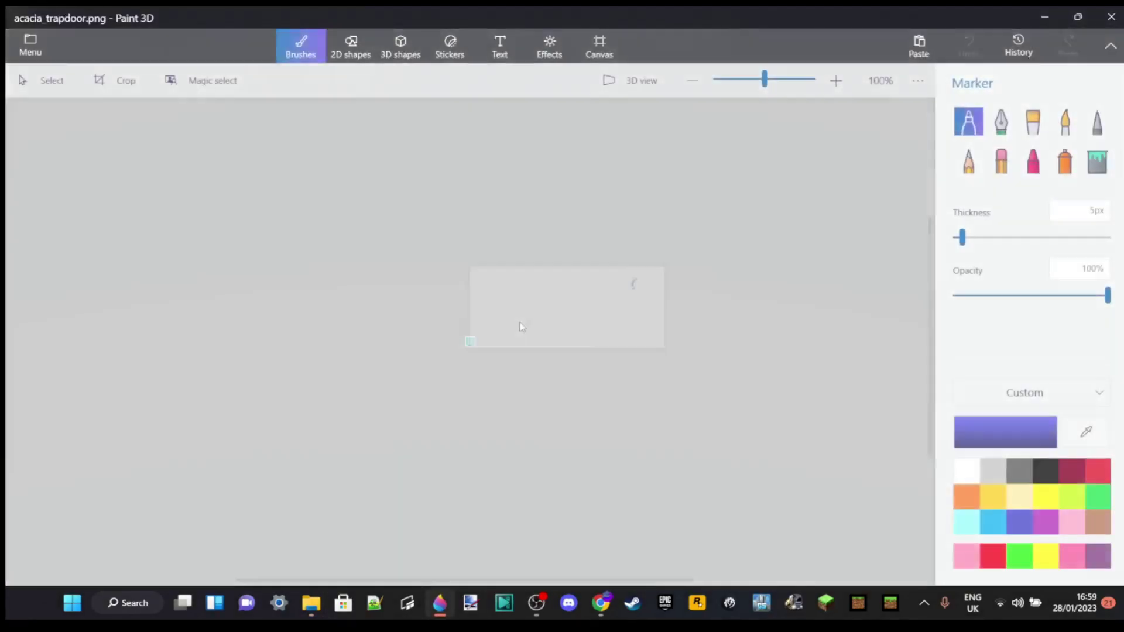
Paint a blue dab on the trapdoor texture, undo it, save and close Paint 3D.
scroll(478, 345, "up", 5)
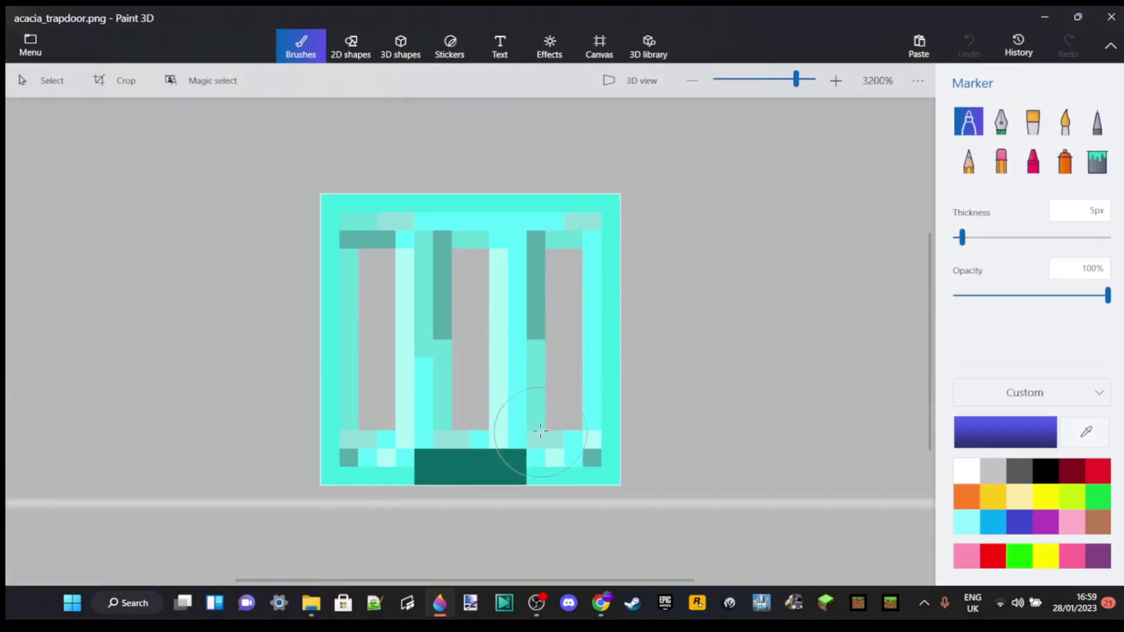
left_click(545, 429)
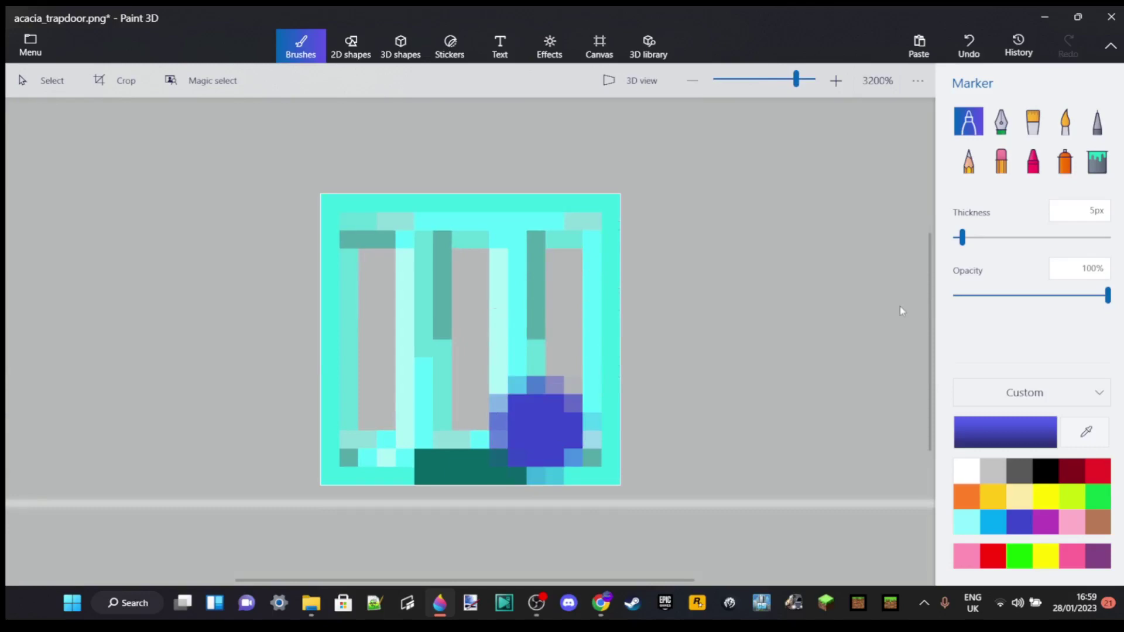
left_click(969, 44)
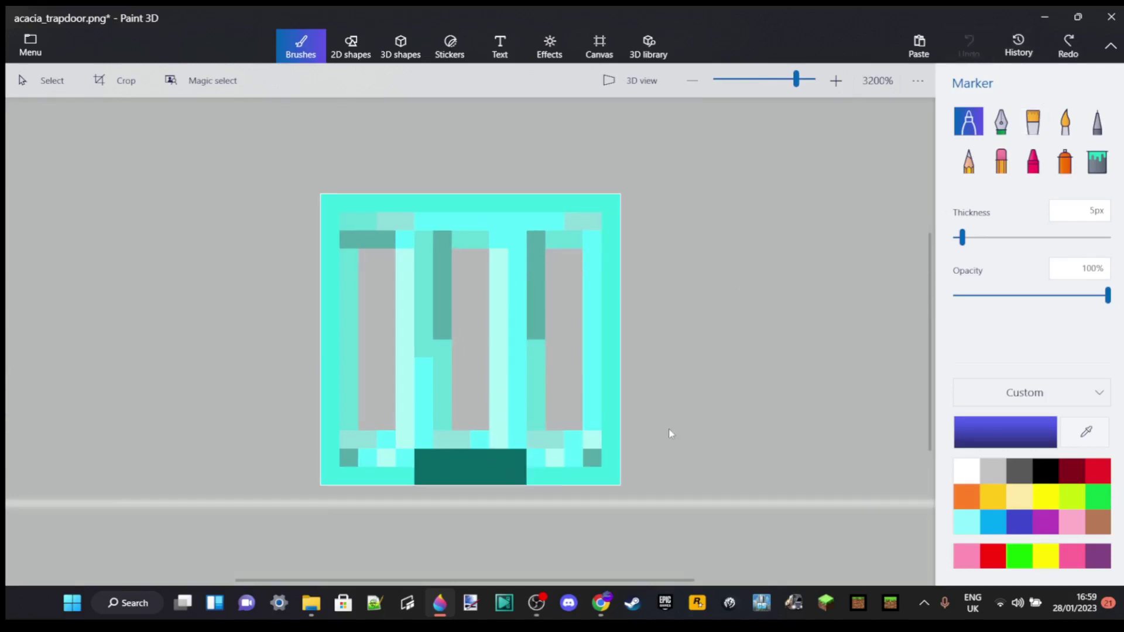
key("ctrl+s")
left_click(1111, 16)
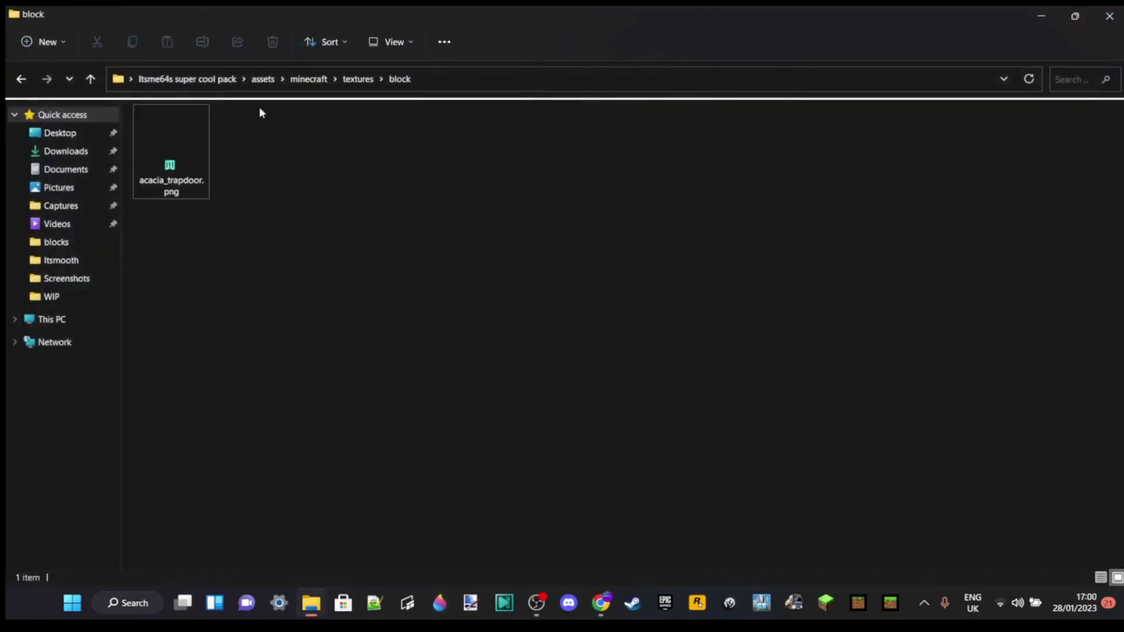
Return to the pack's top folder and select assets, pack.mcmeta and pack.png for compressing.
left_click(262, 79)
left_click(206, 79)
left_click(633, 242)
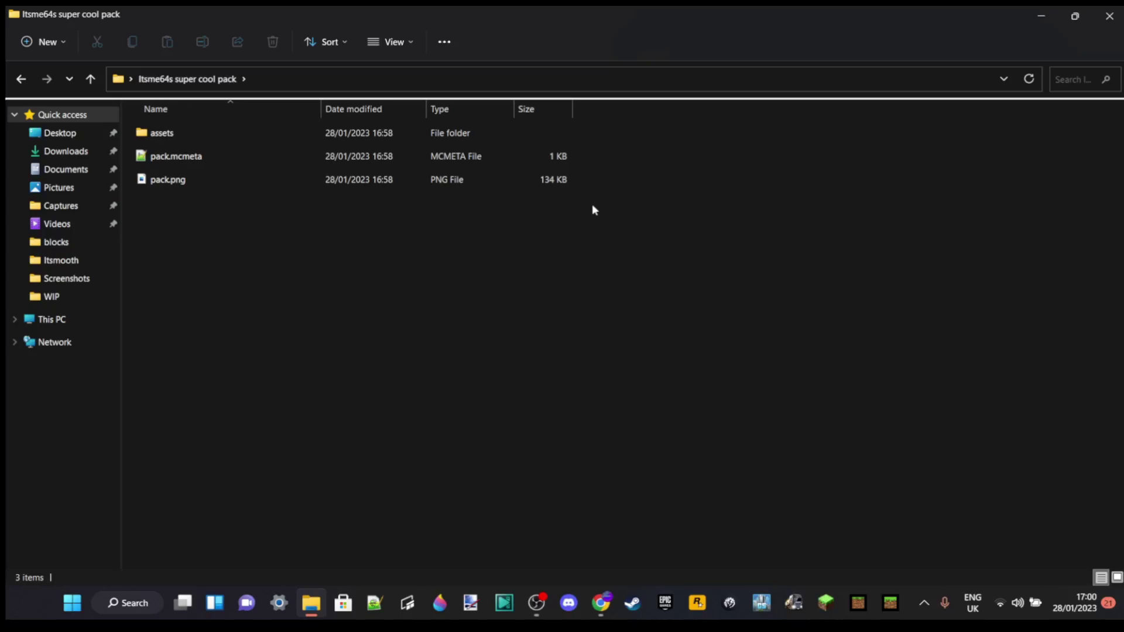
key("ctrl+a")
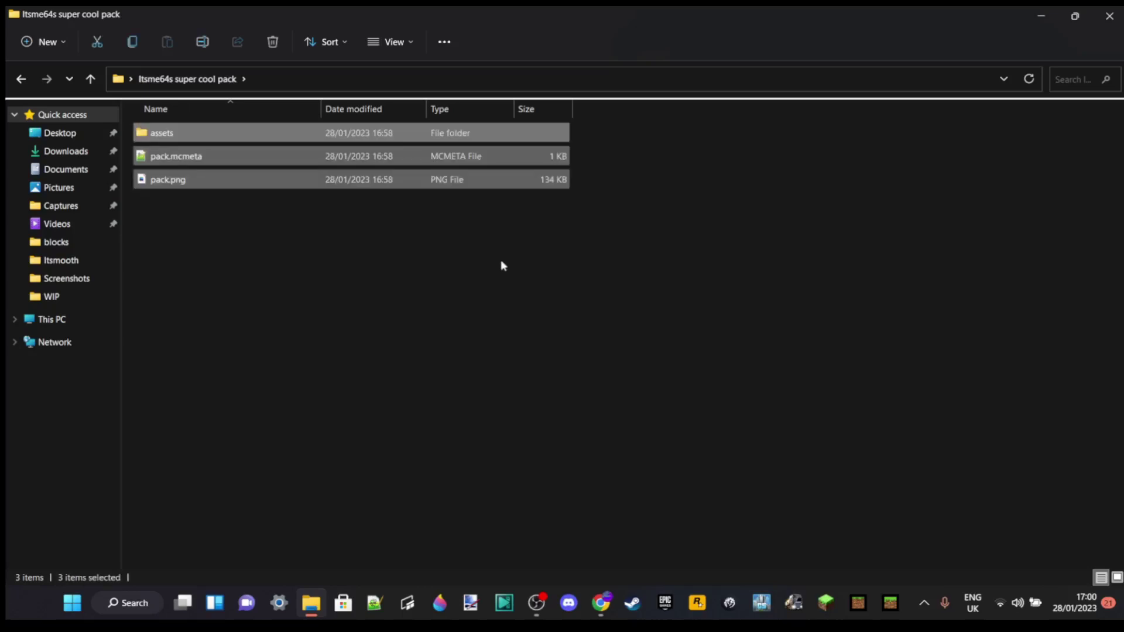
left_click(501, 262)
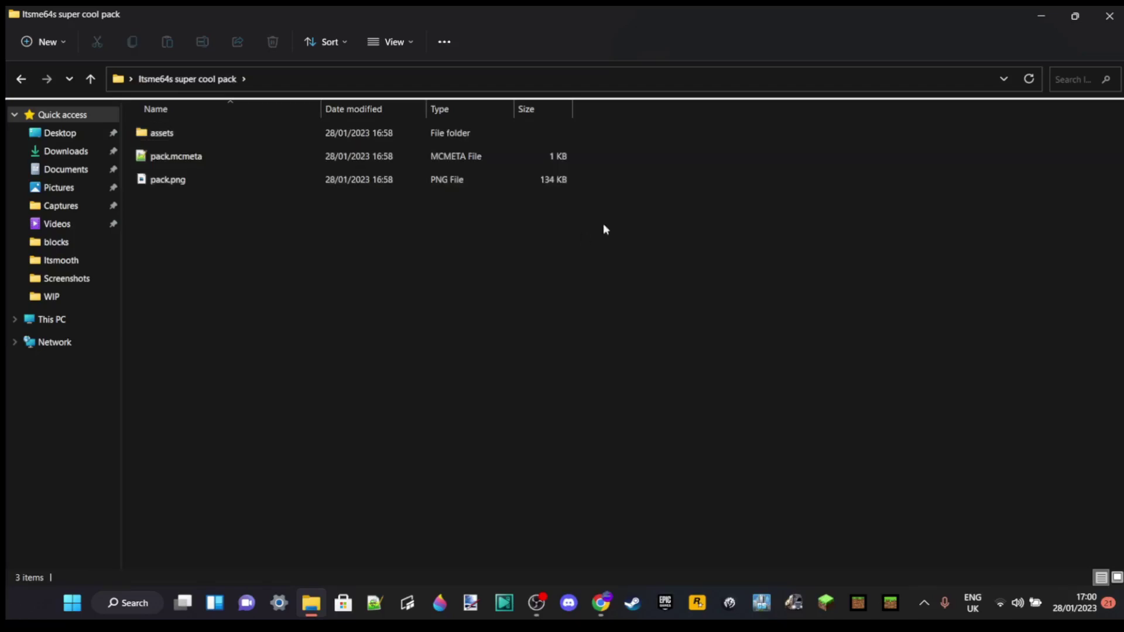
left_click_drag(641, 130, 394, 201)
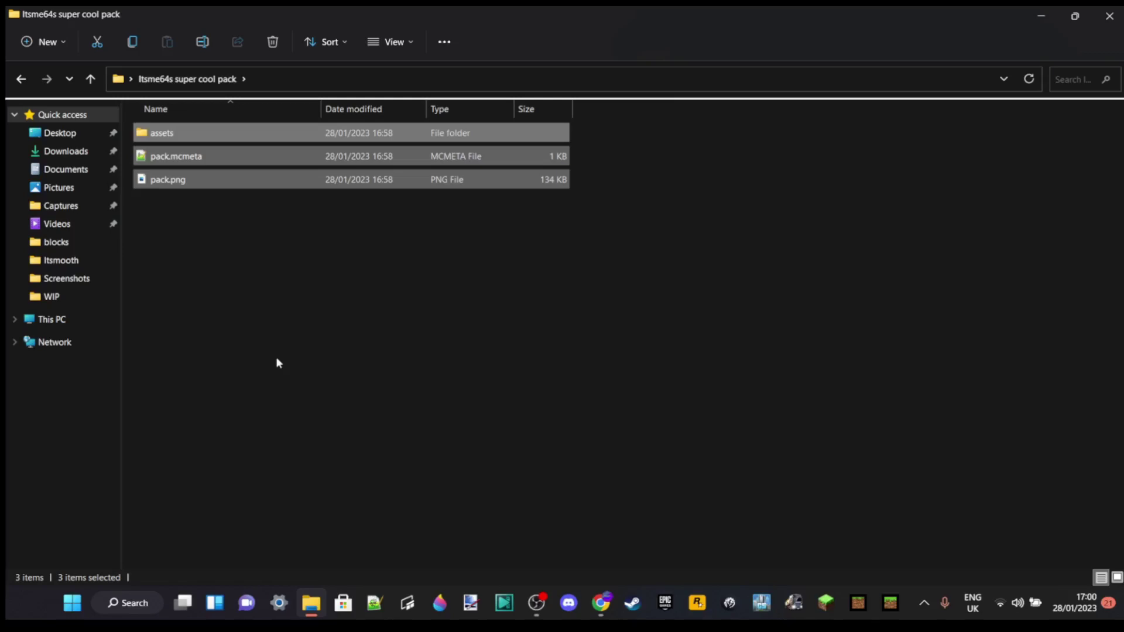
right_click(211, 162)
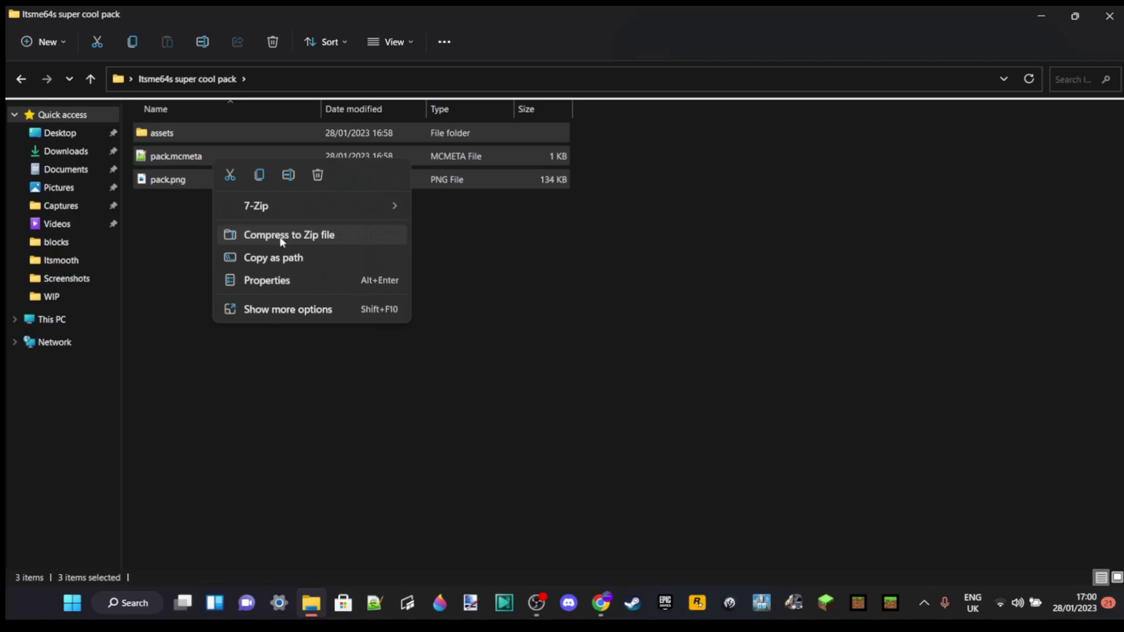
mouse_move(262, 209)
Compress the three items into a zip named Itsme64's super cool pack v2.zip.
left_click(291, 235)
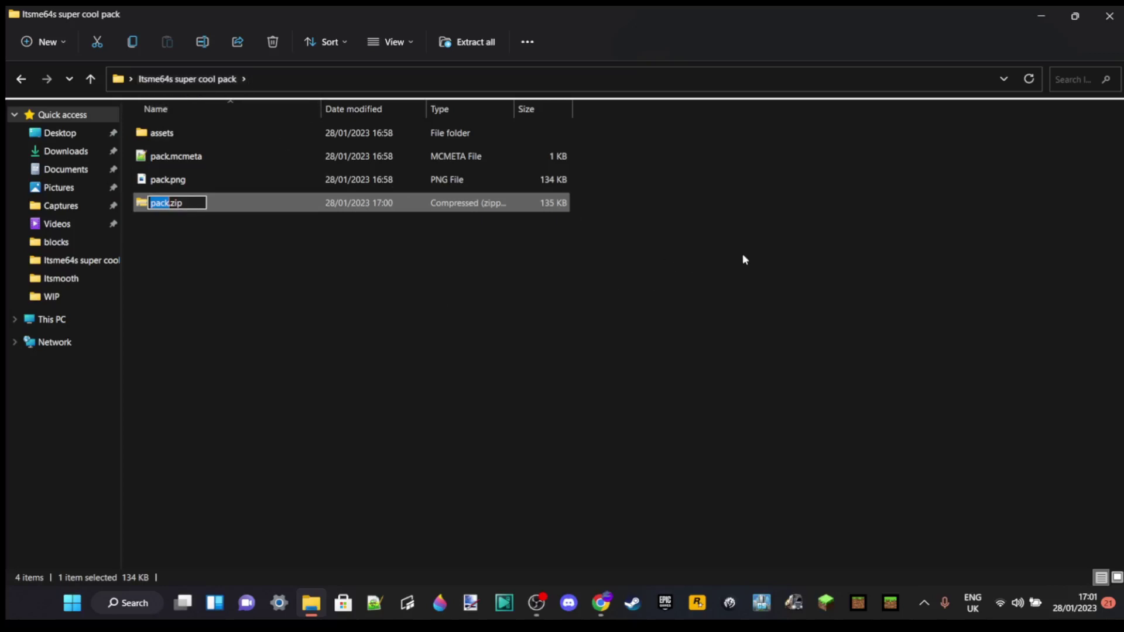
type("Itsme64's super ")
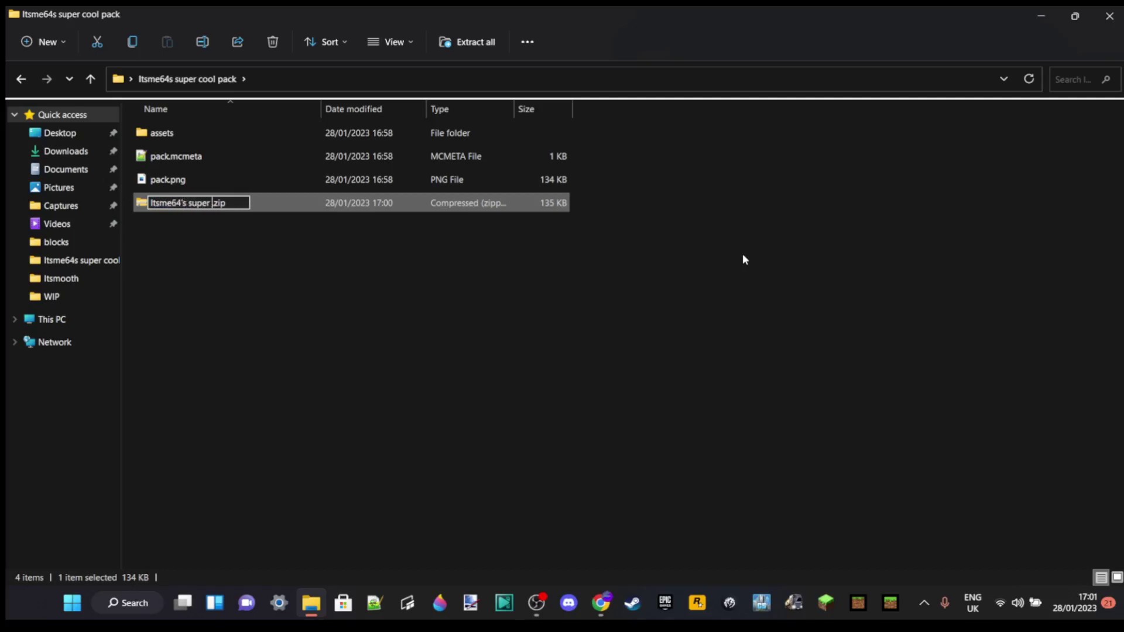
type("cool pack")
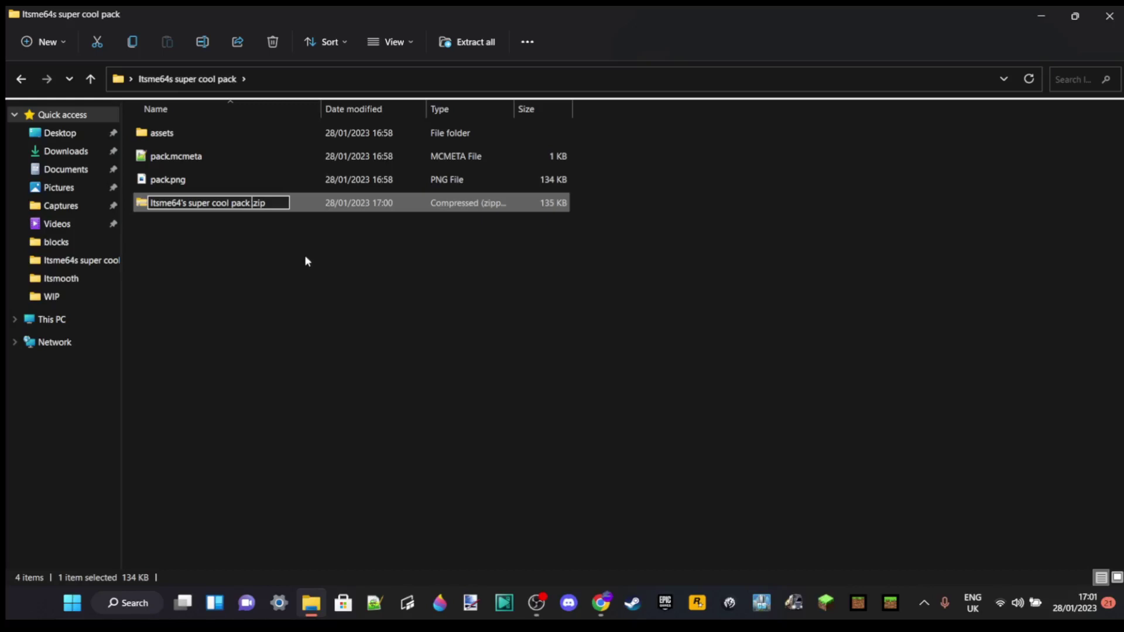
type("v2")
left_click(280, 247)
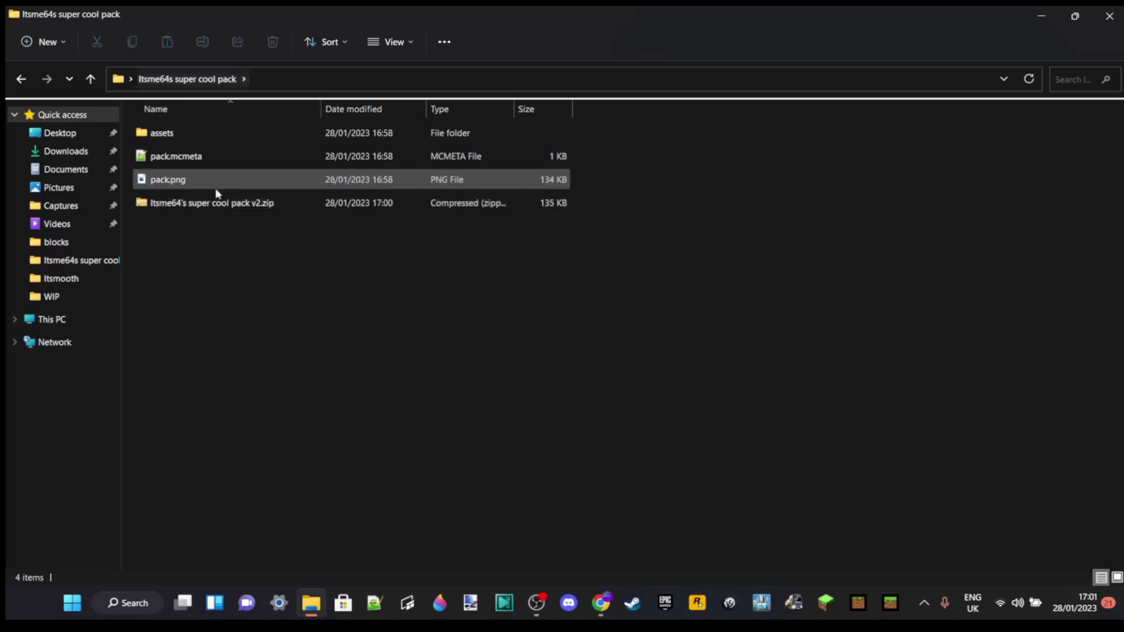
Move the v2 zip onto the desktop and close the pack folder window.
left_click(1075, 16)
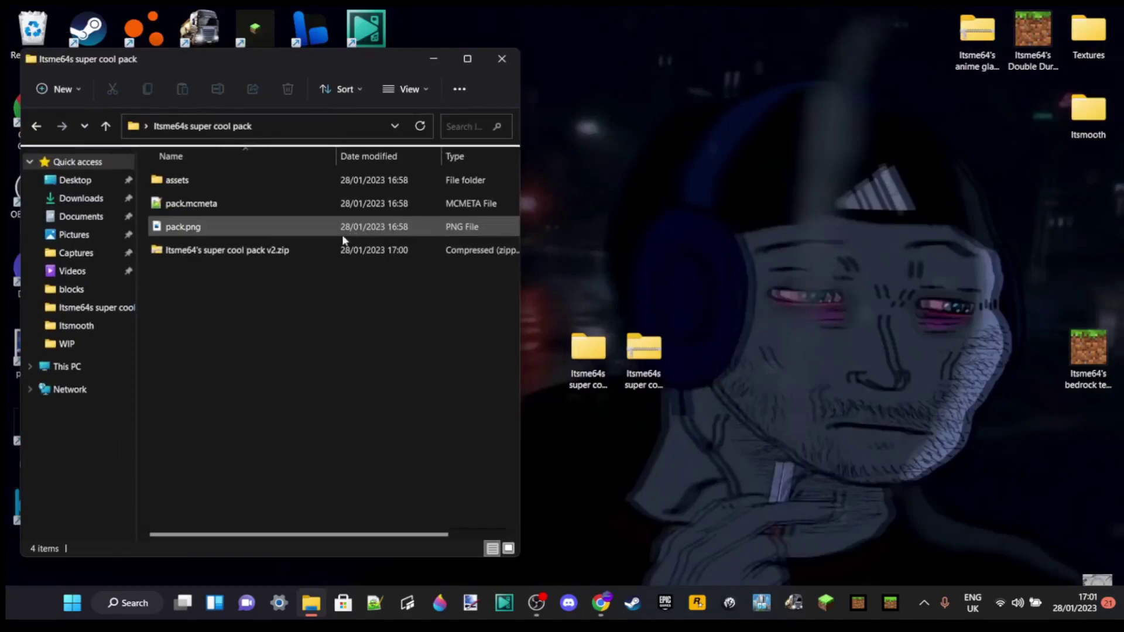
left_click_drag(250, 253, 583, 445)
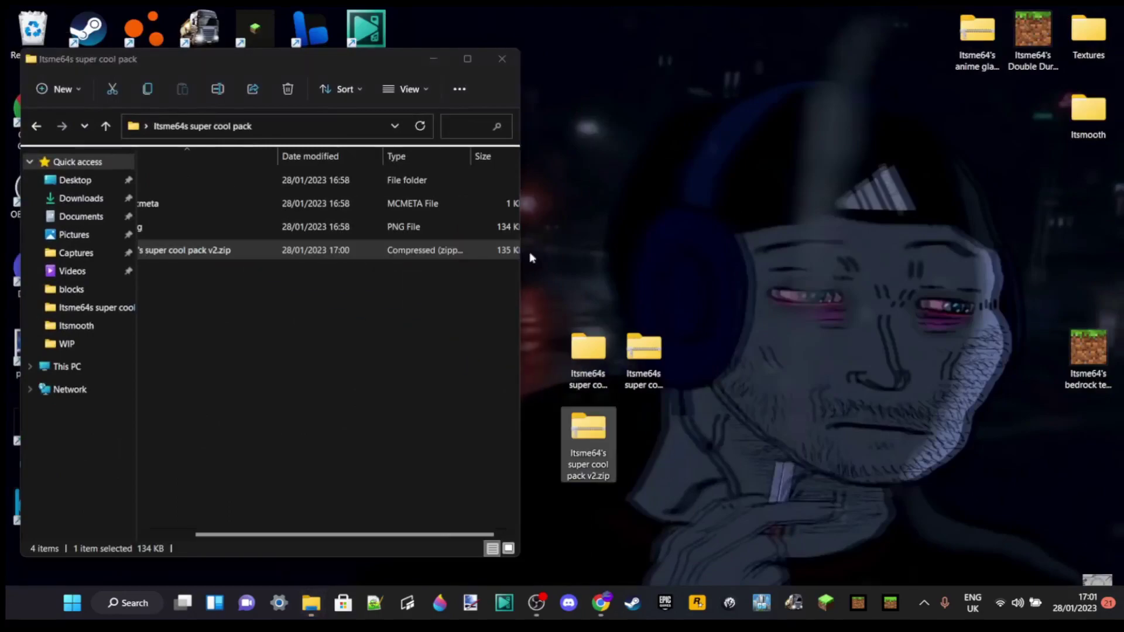
left_click(502, 58)
Delete the old pack folder and older pack zip into the Recycle Bin, keeping the v2 zip.
left_click_drag(592, 360, 29, 32)
left_click_drag(588, 430, 584, 361)
left_click(516, 373)
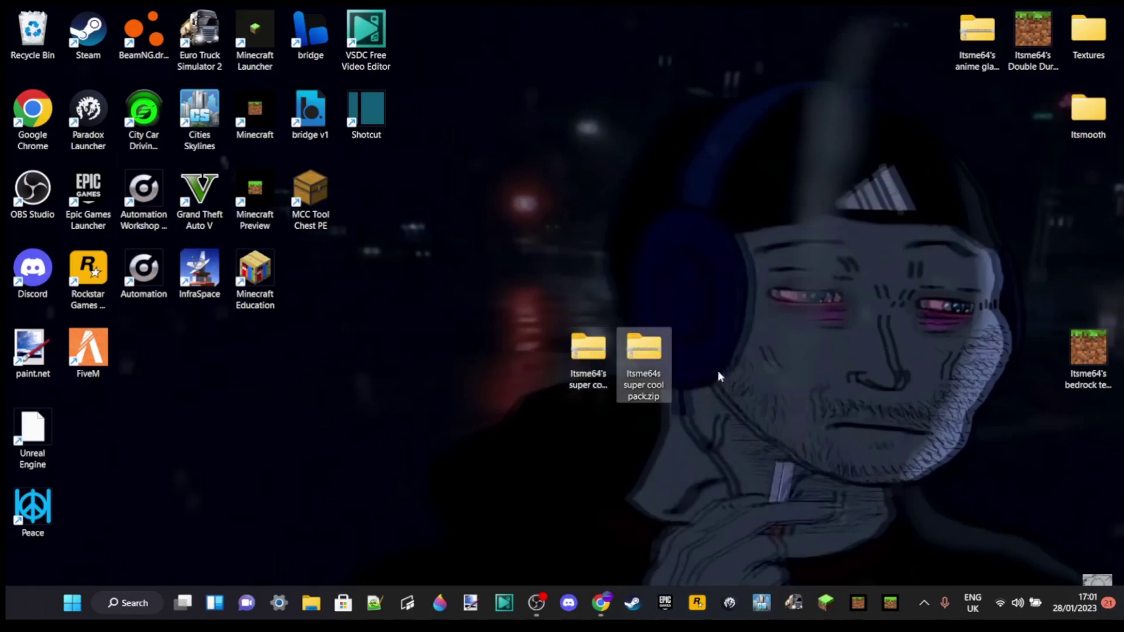
left_click_drag(645, 351, 32, 30)
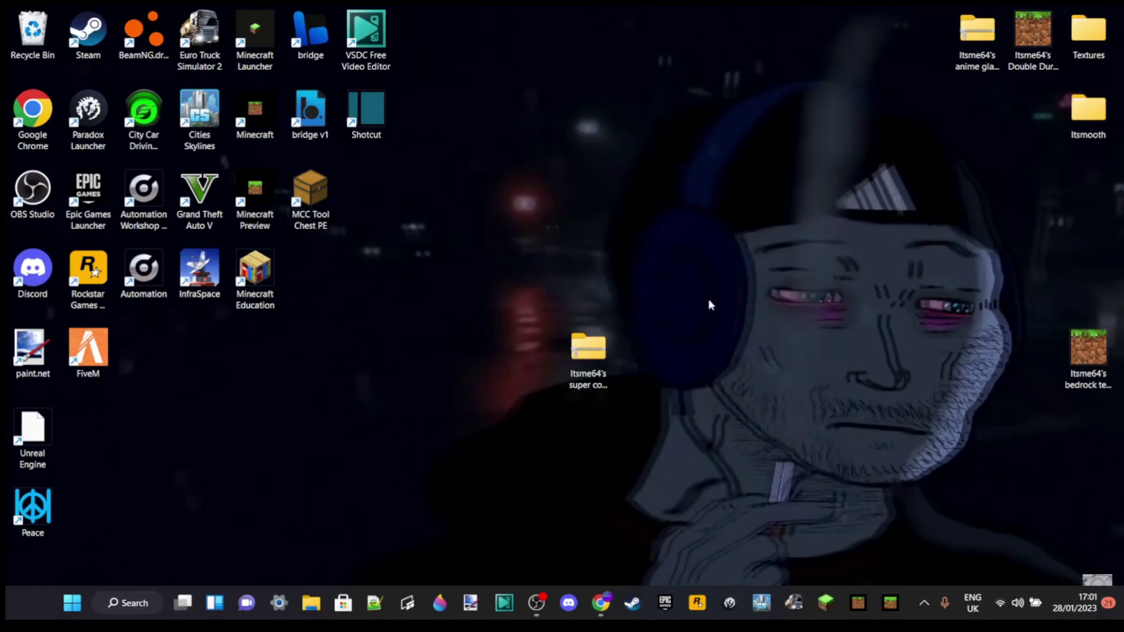
left_click(594, 349)
right_click(599, 346)
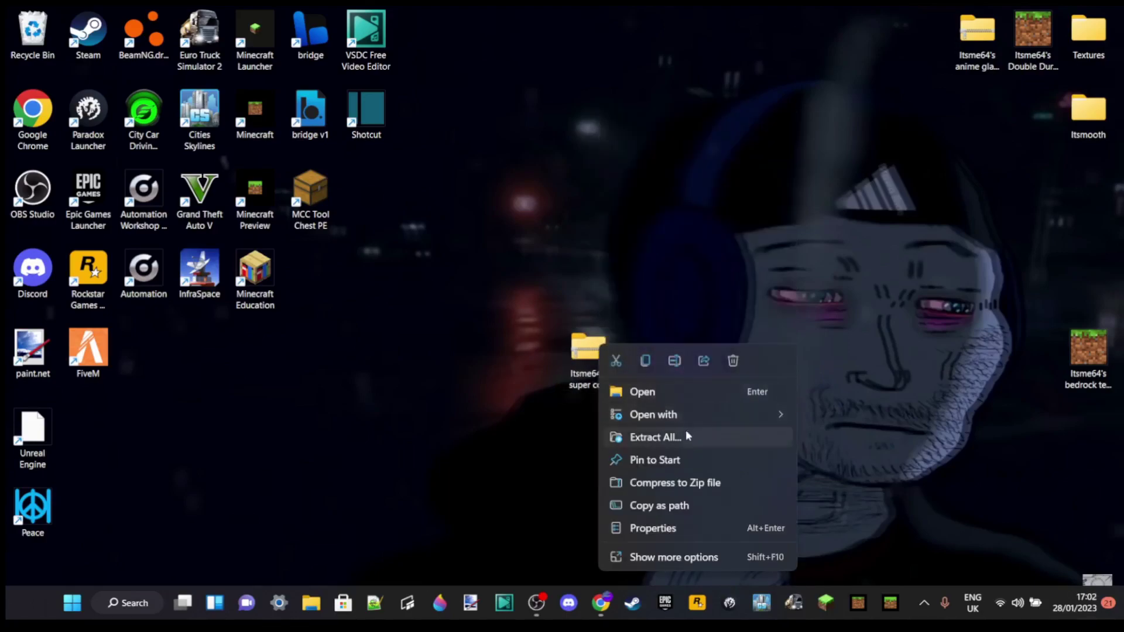
left_click(546, 443)
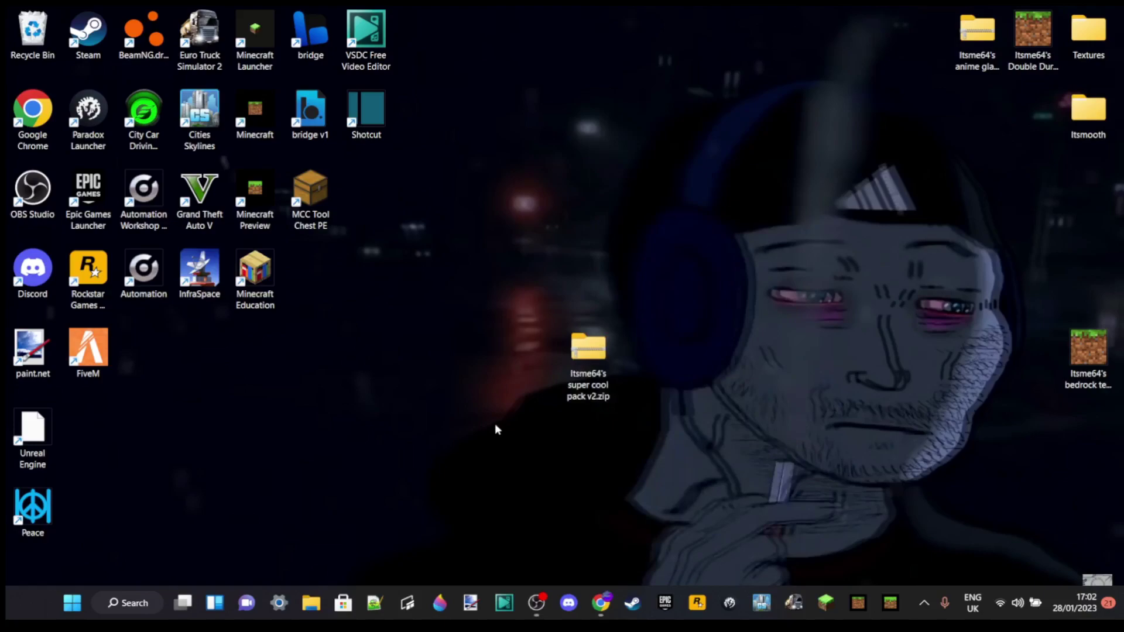
Launch Minecraft and go to Options > Resource Packs.
left_click(262, 36)
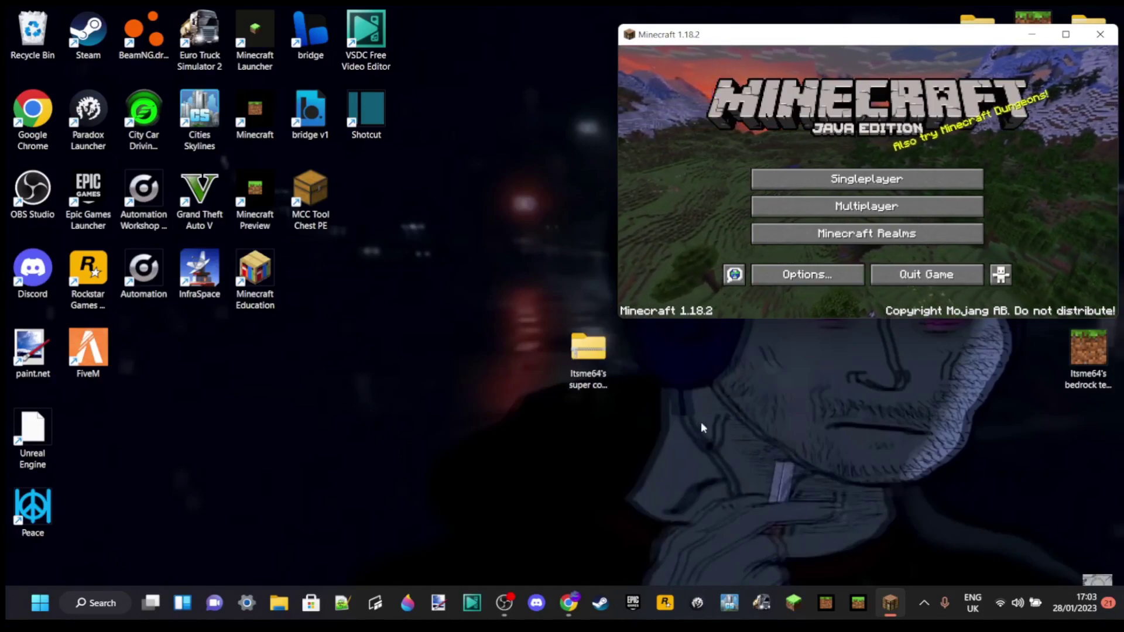
left_click(816, 275)
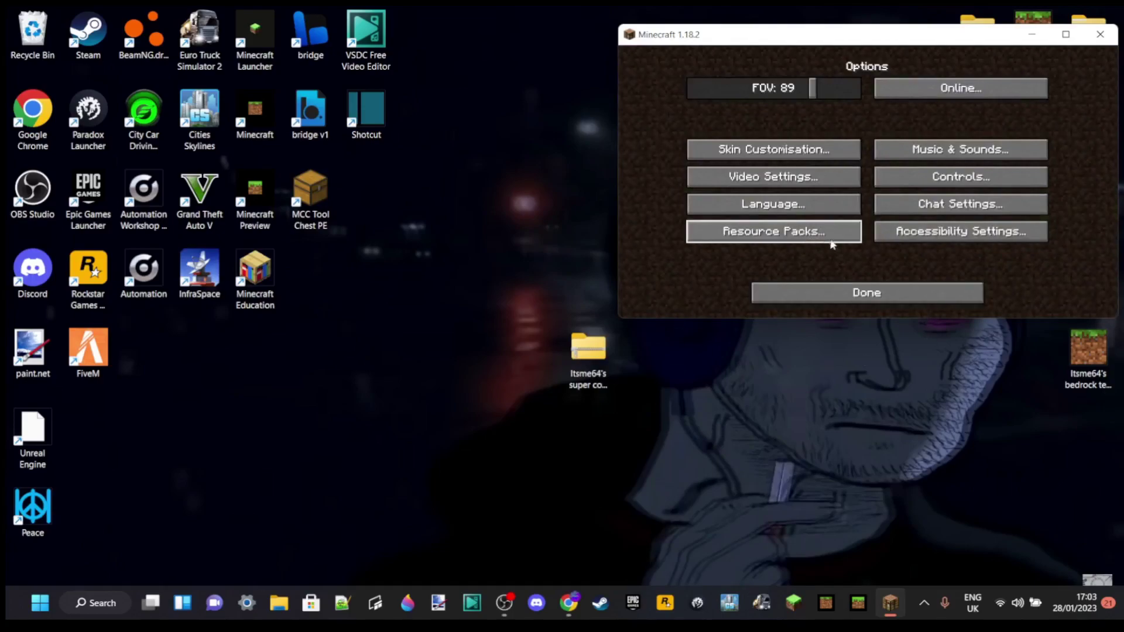
left_click(754, 236)
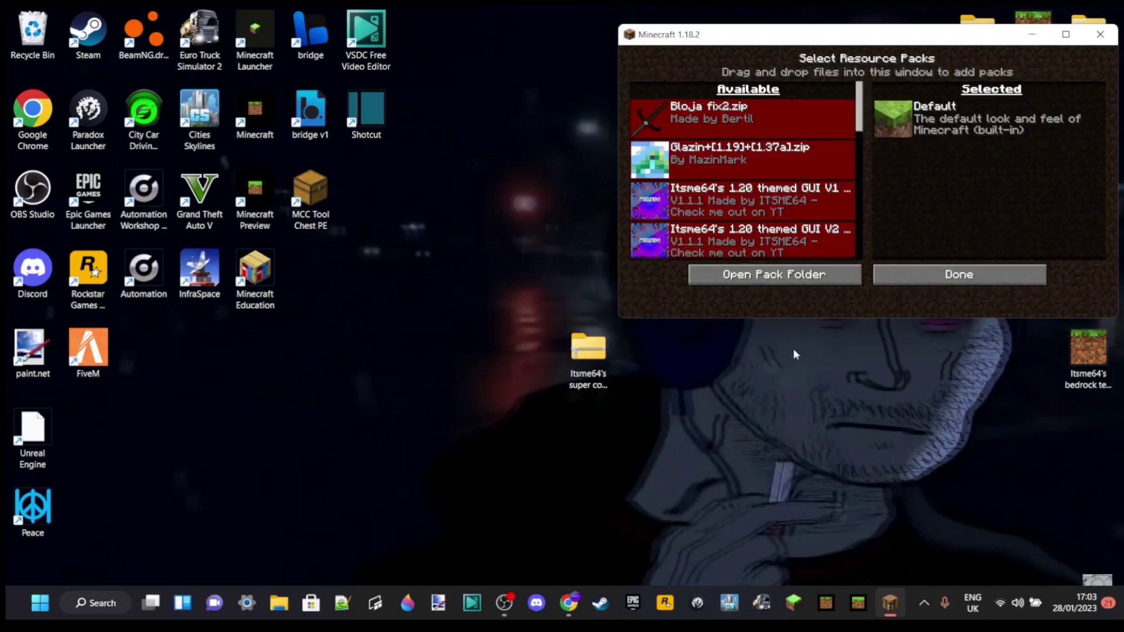
Open the resource pack folder and try dropping the v2 zip into the game's pack list.
left_click(761, 276)
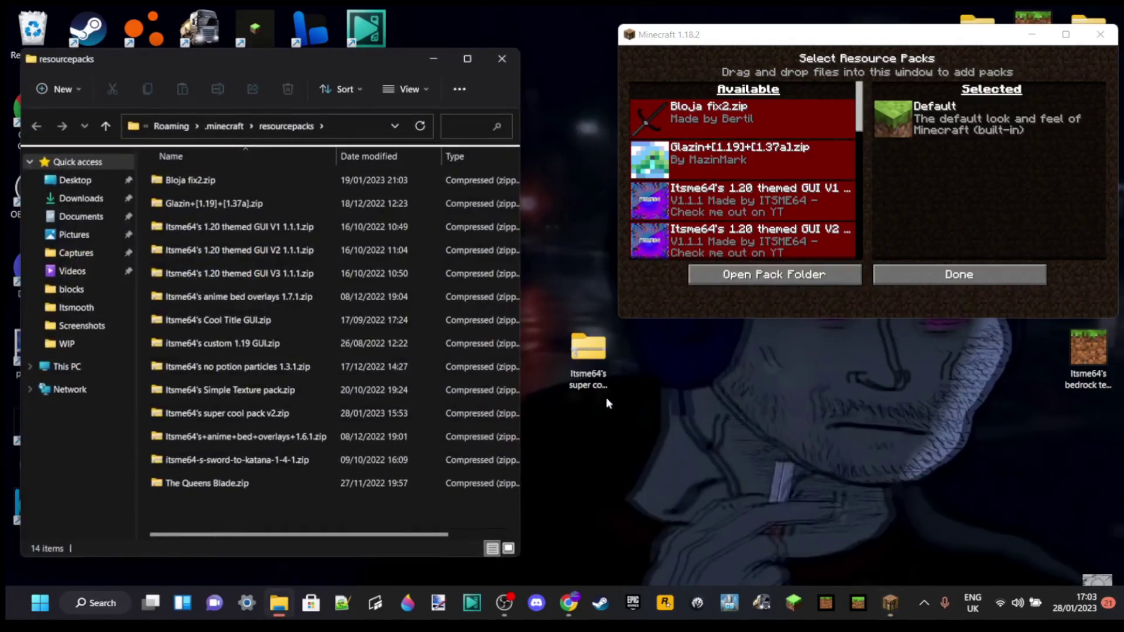
left_click_drag(594, 352, 317, 339)
left_click_drag(343, 535, 284, 536)
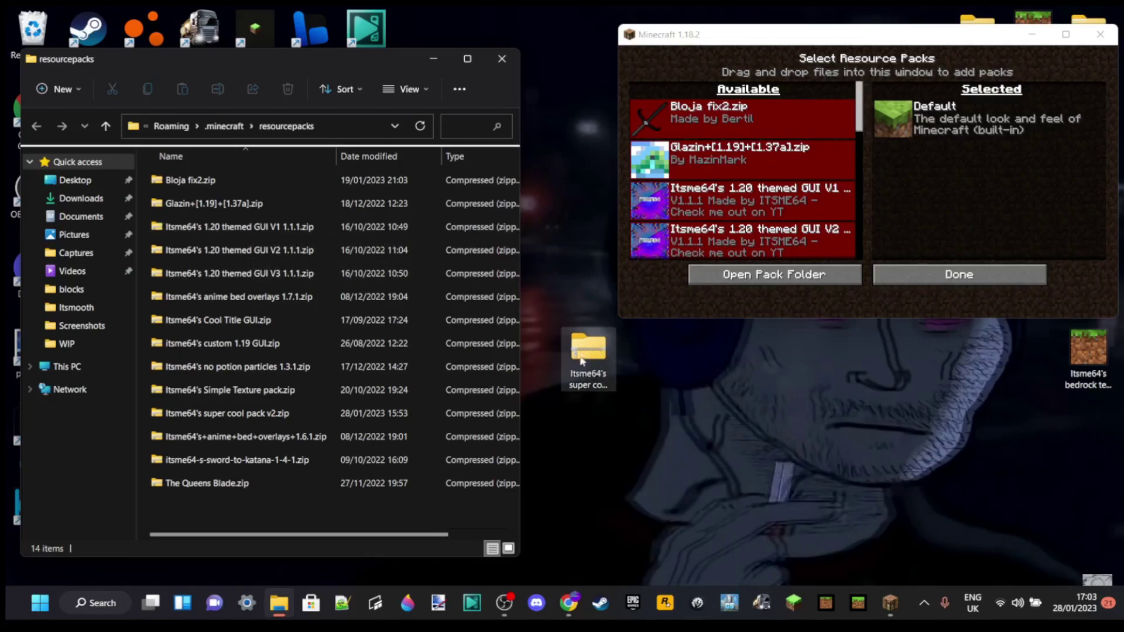
left_click_drag(583, 357, 771, 208)
Copy the v2 zip into resourcepacks, replacing the existing file, then close the window.
left_click_drag(595, 352, 458, 505)
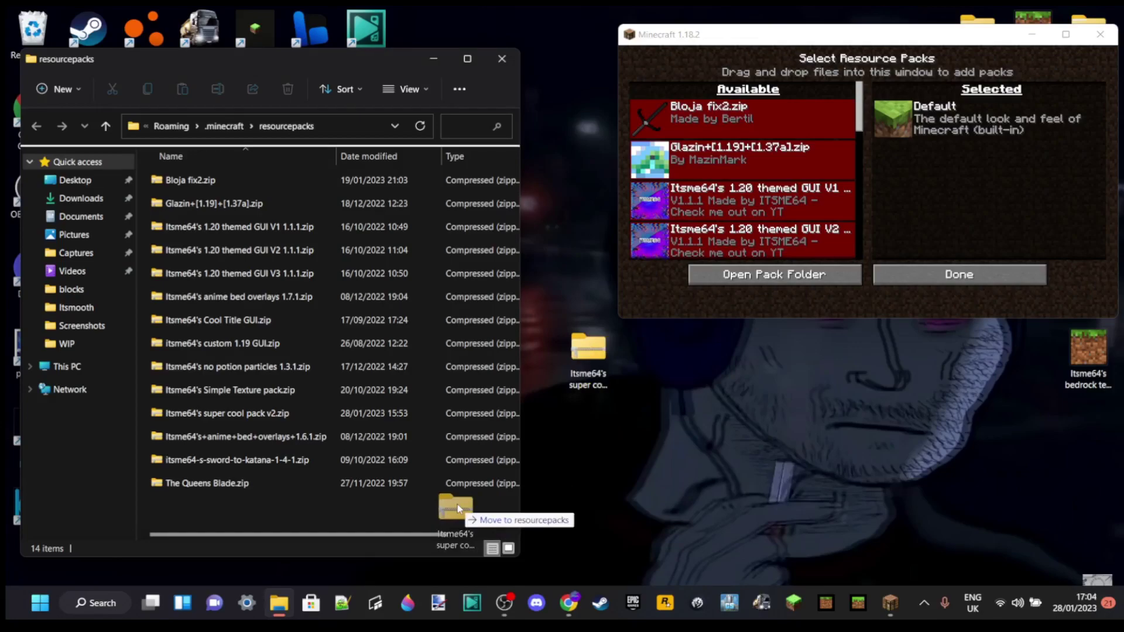
left_click_drag(458, 504, 458, 504)
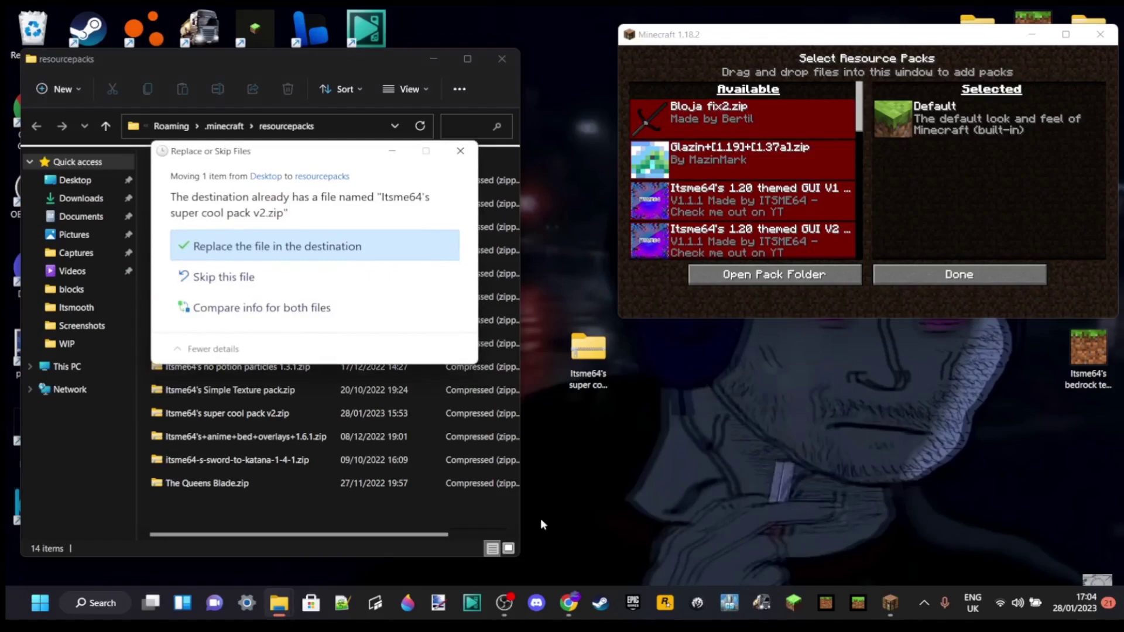
left_click(279, 246)
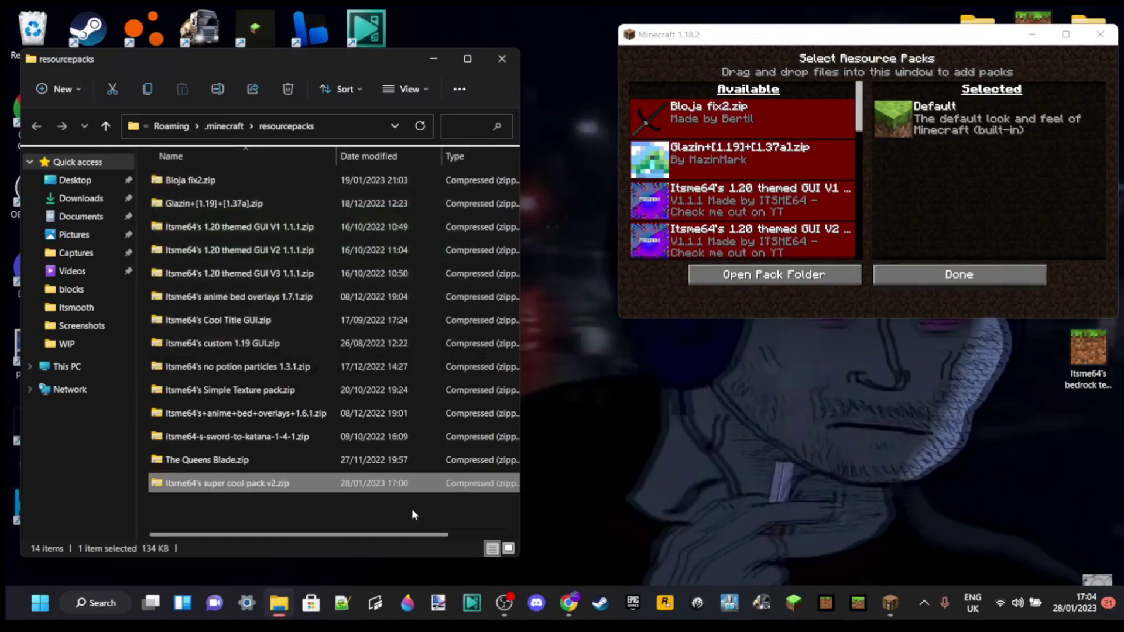
left_click(414, 514)
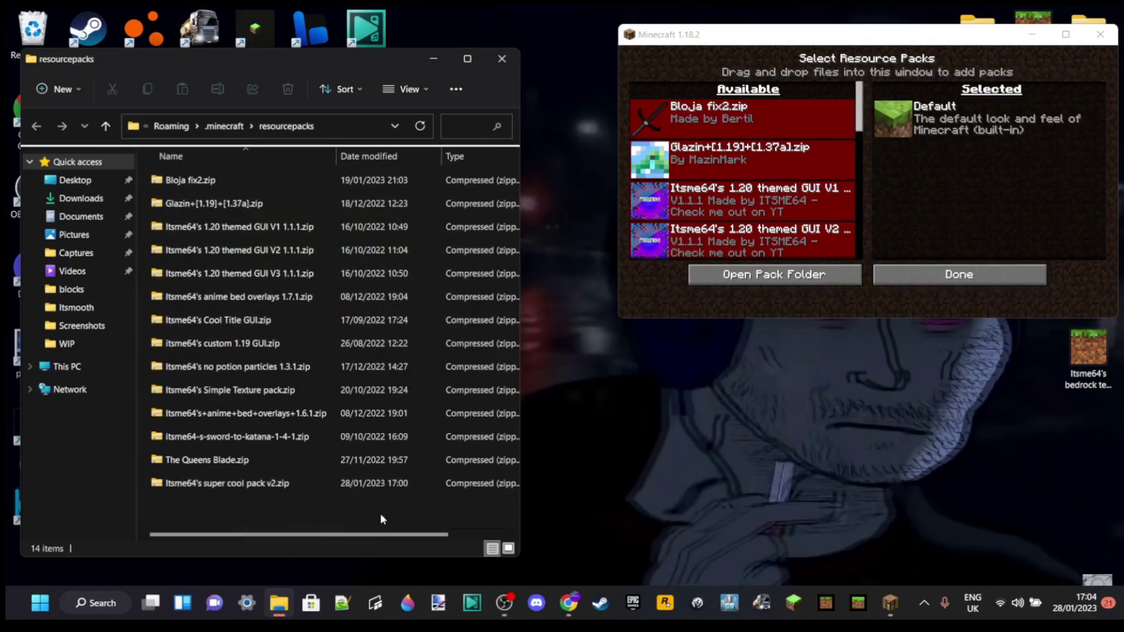
left_click(506, 65)
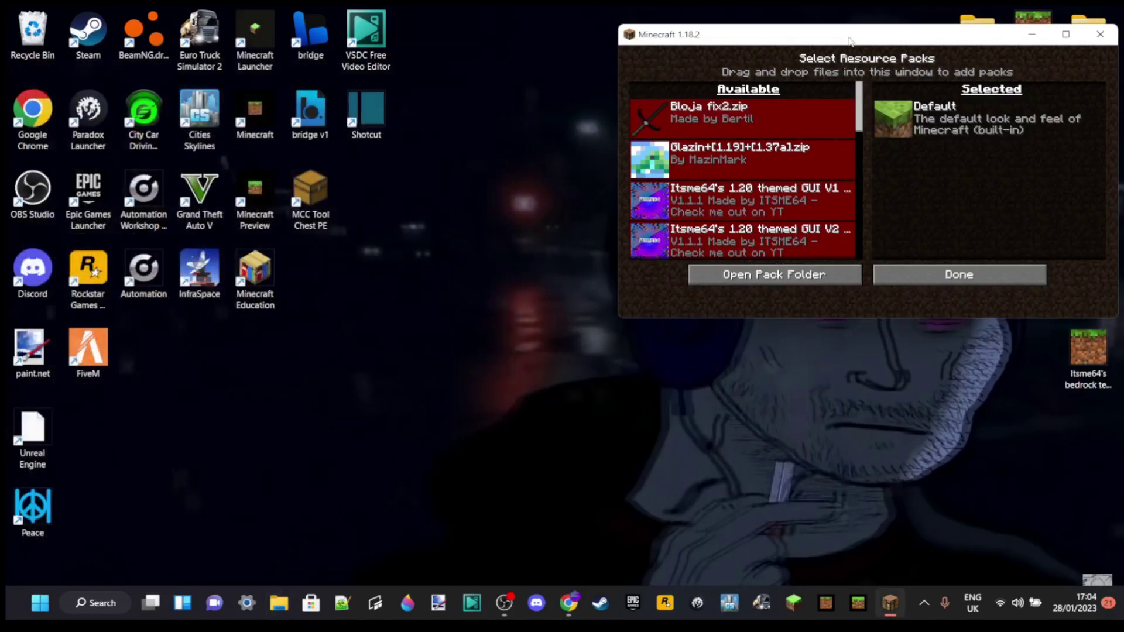
Centre the Minecraft window and activate super cool pack v2 above Default.
left_click_drag(849, 41, 582, 171)
scroll(543, 296, "down", 5)
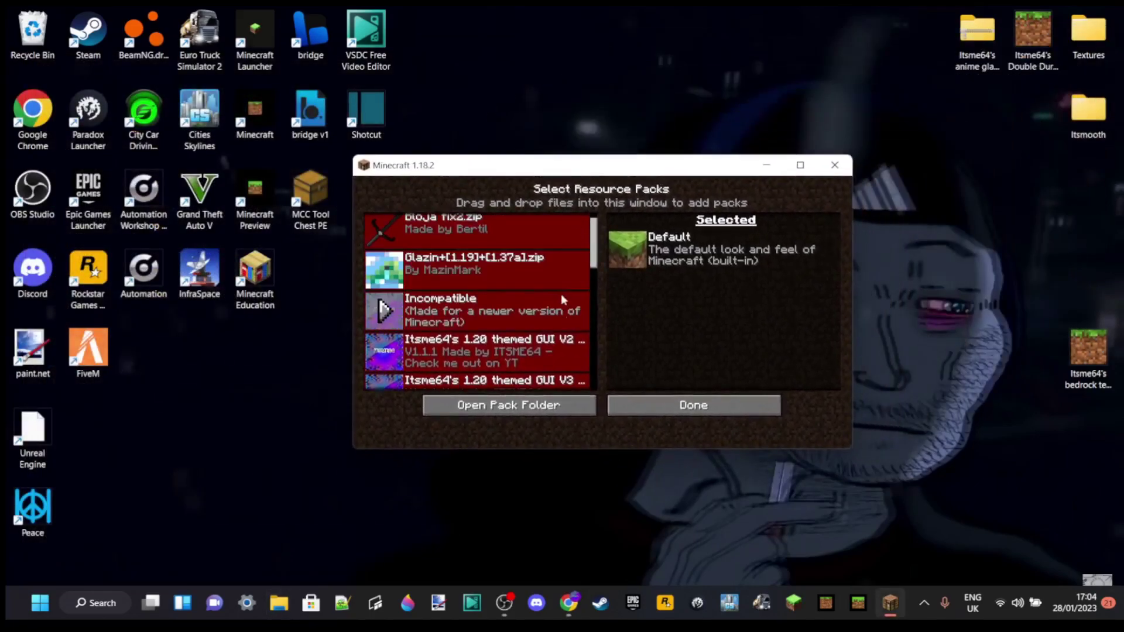
scroll(526, 280, "down", 5)
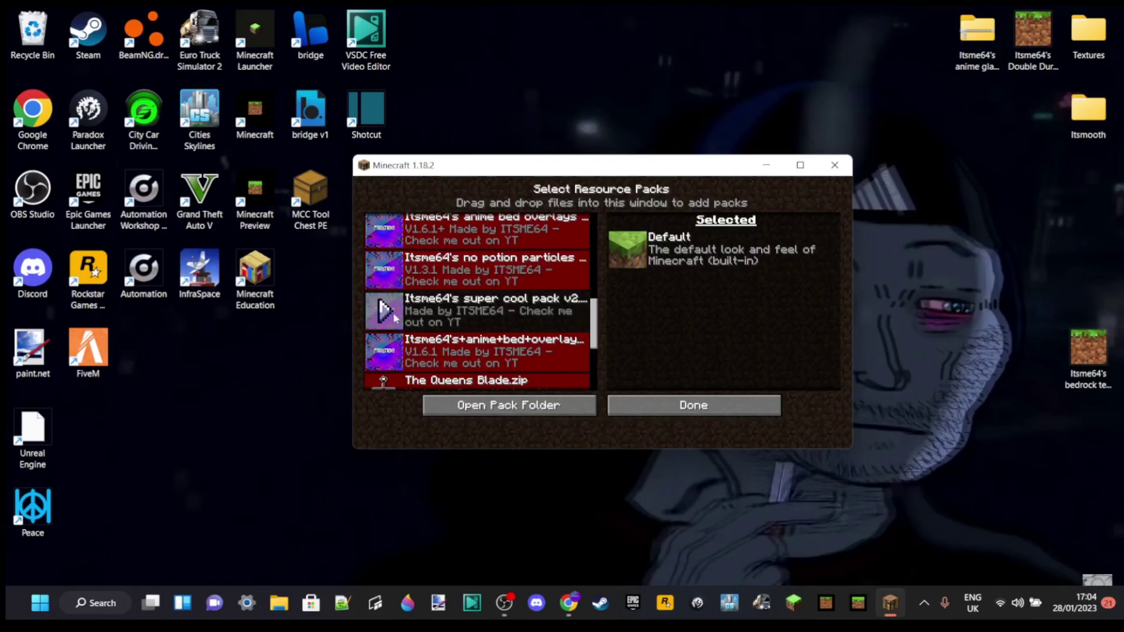
left_click(571, 311)
mouse_move(675, 267)
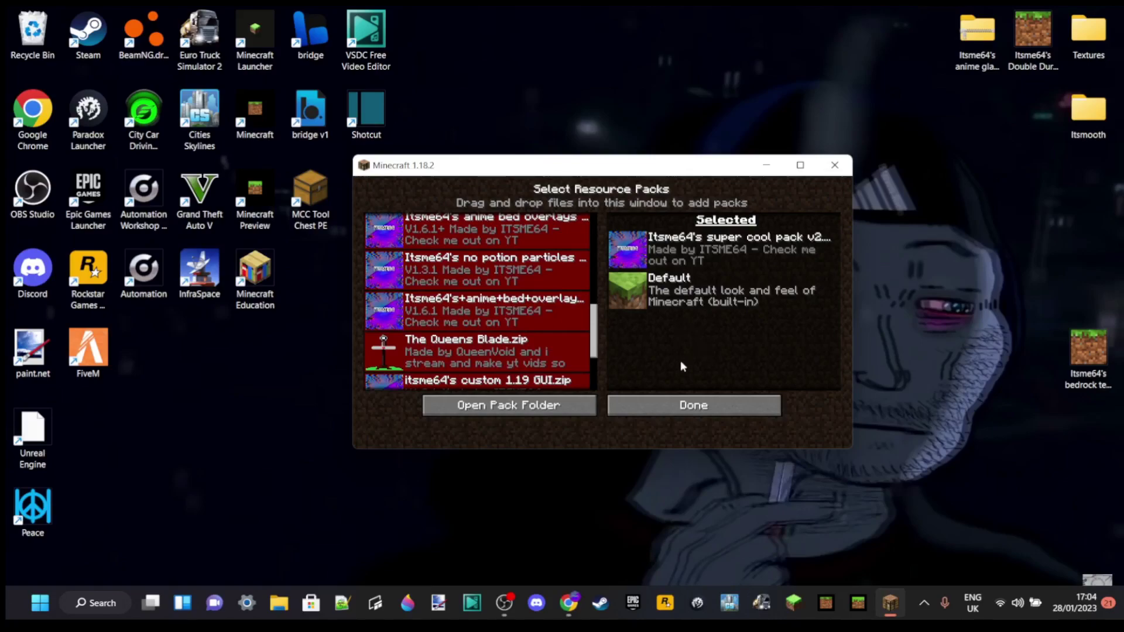
left_click(624, 252)
scroll(526, 328, "up", 5)
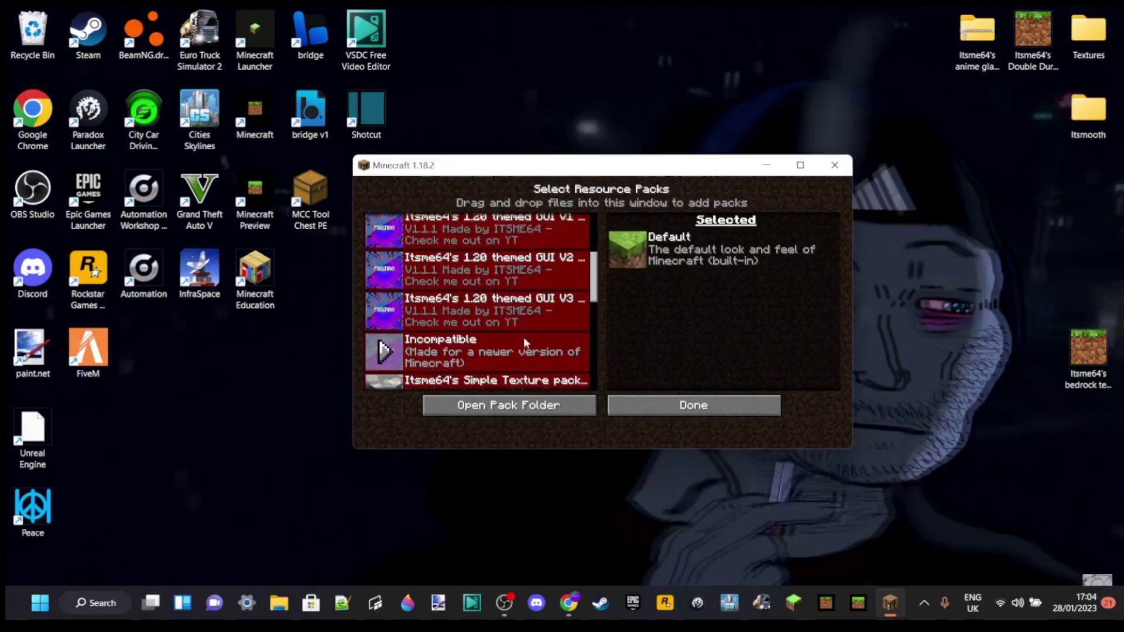
scroll(526, 345, "up", 3)
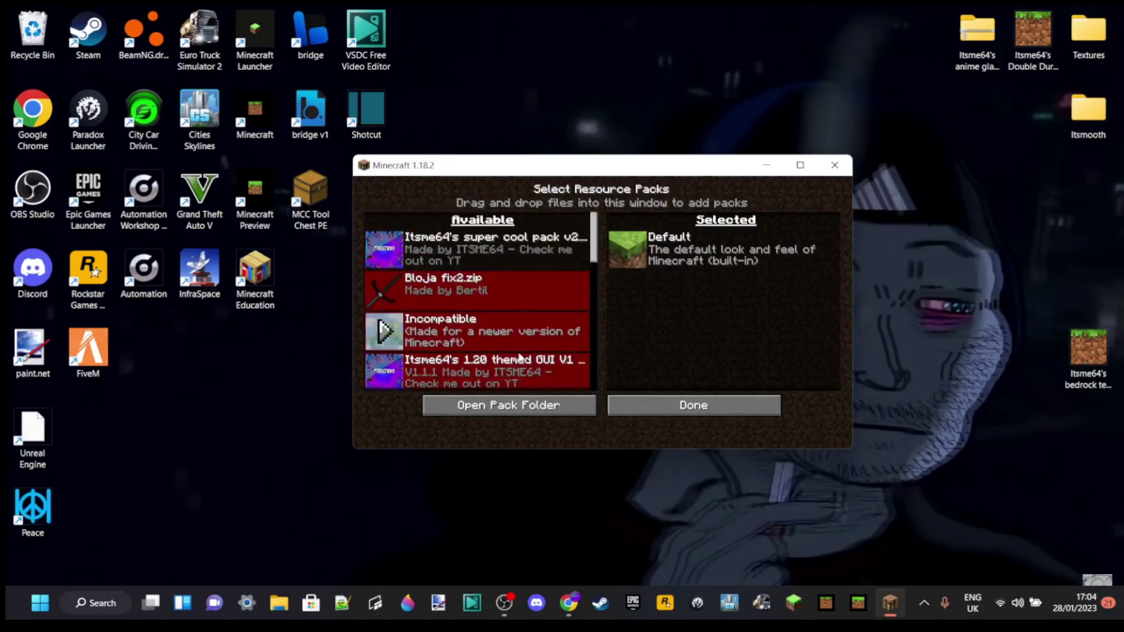
left_click(383, 249)
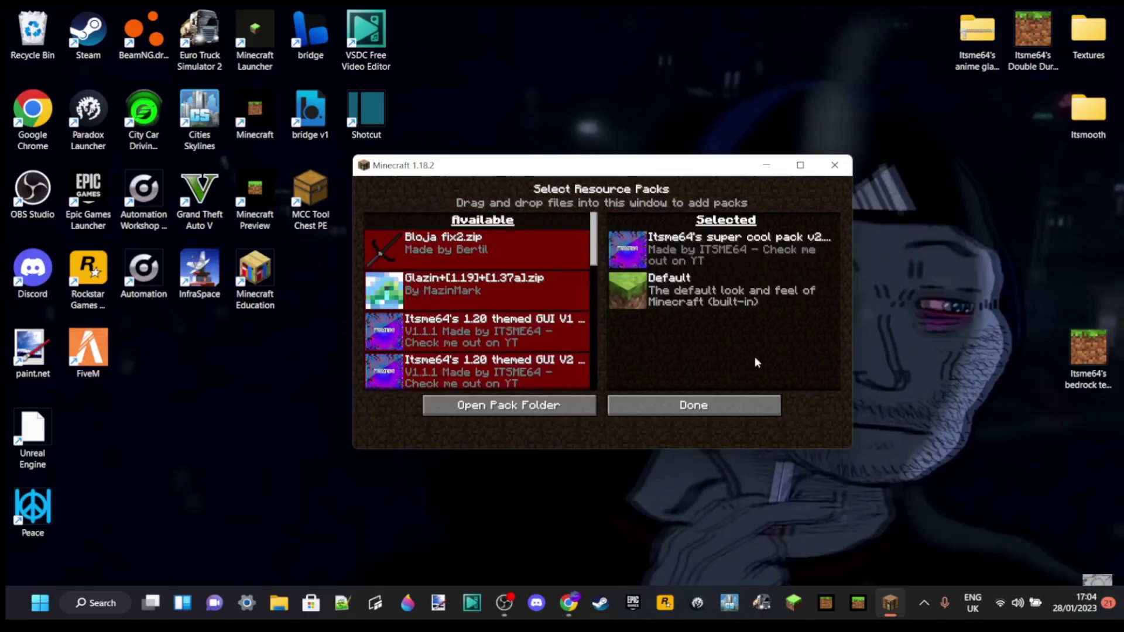
Apply the selected resource packs with Done and leave the Options screen.
mouse_move(722, 239)
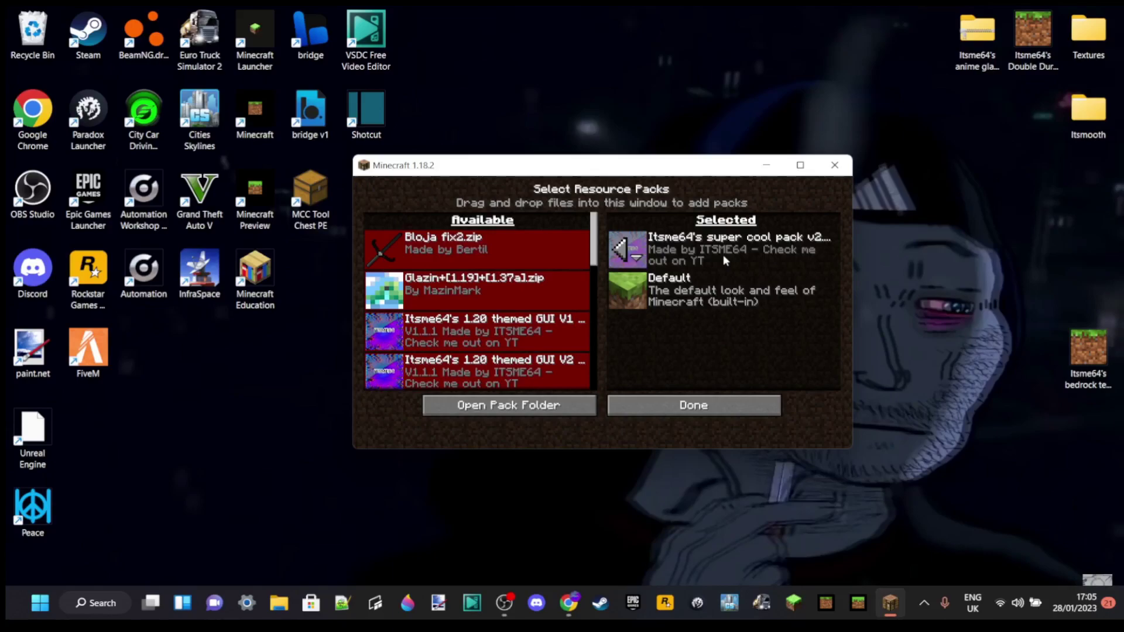
scroll(515, 305, "down", 4)
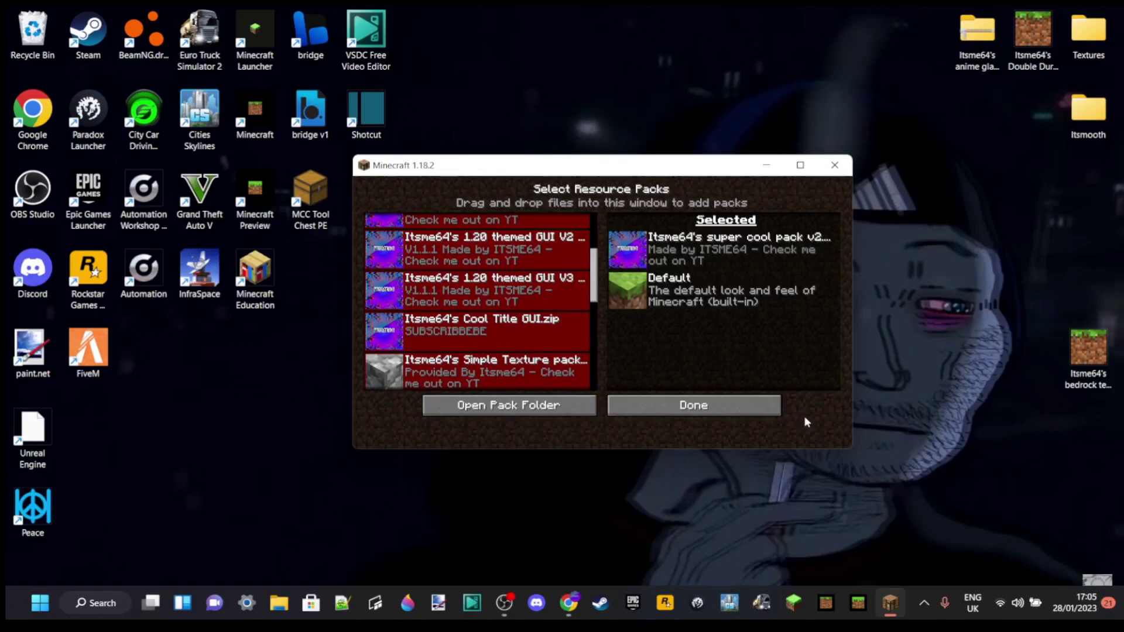
mouse_move(760, 274)
left_click(714, 405)
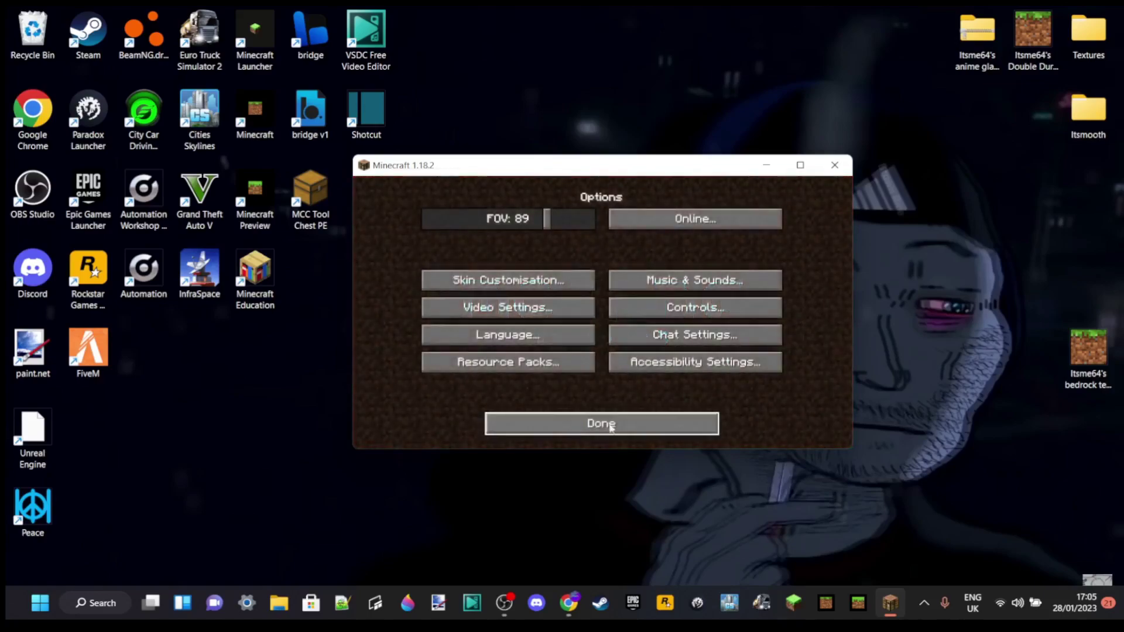
left_click(601, 423)
Leave Minecraft and put the desktop texture pack .mcpack file into rename mode with its extension selected.
left_click(610, 309)
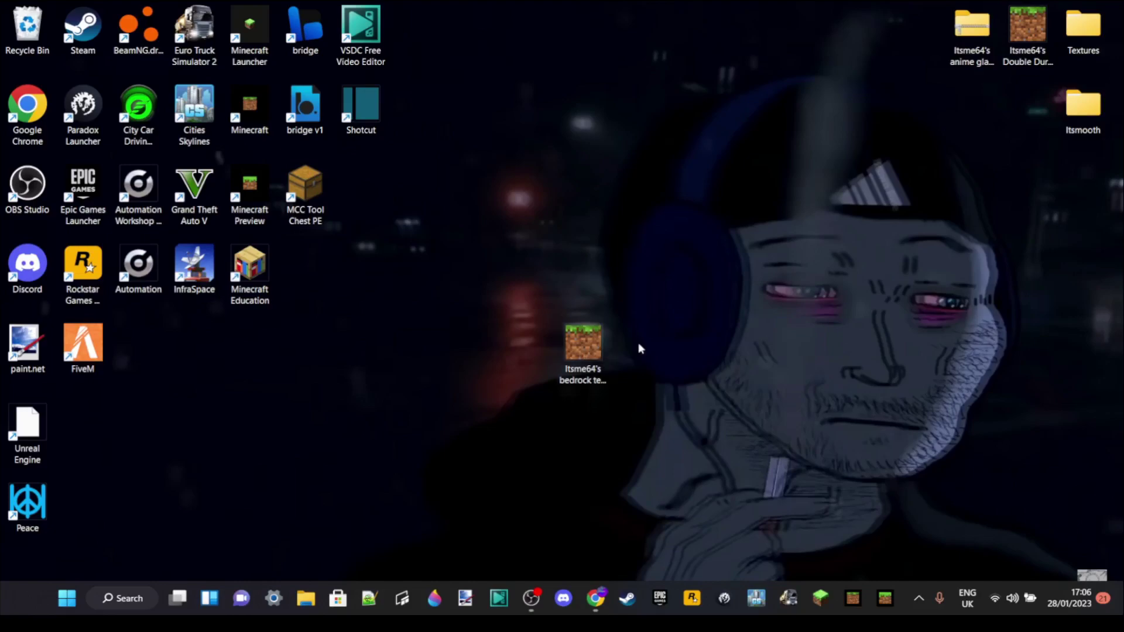
left_click(590, 345)
left_click_drag(509, 299, 694, 455)
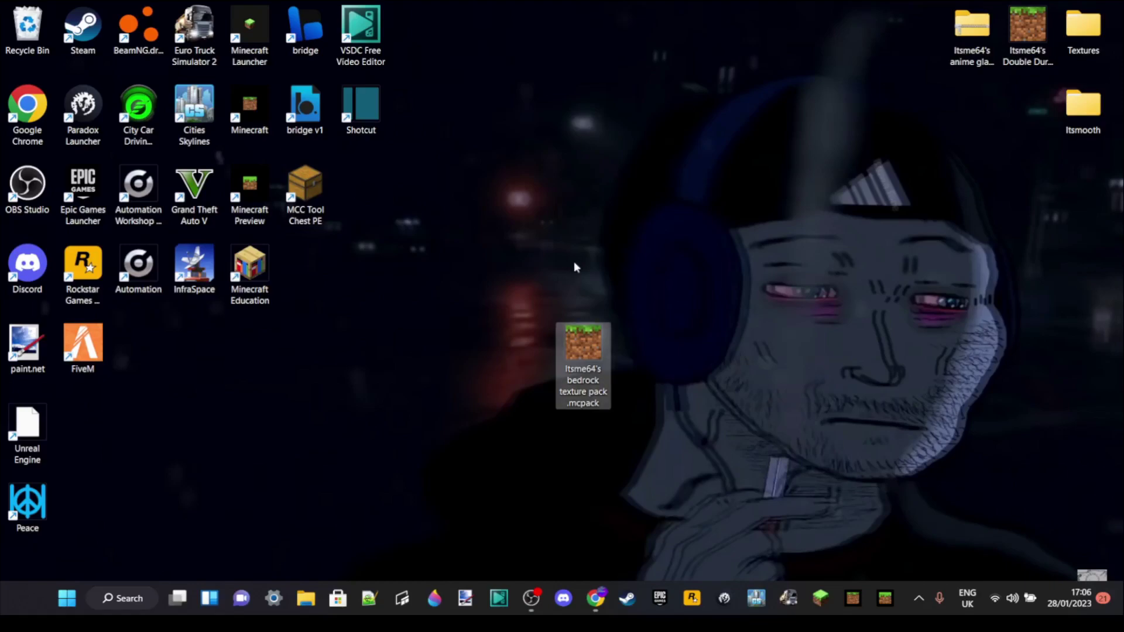
right_click(577, 352)
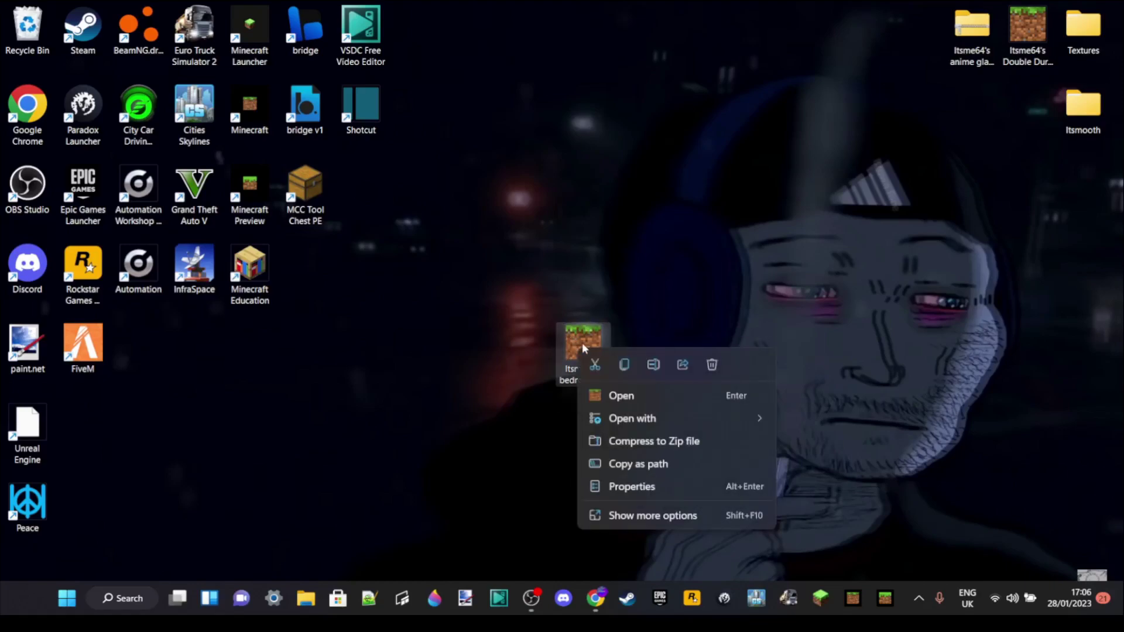
left_click(653, 365)
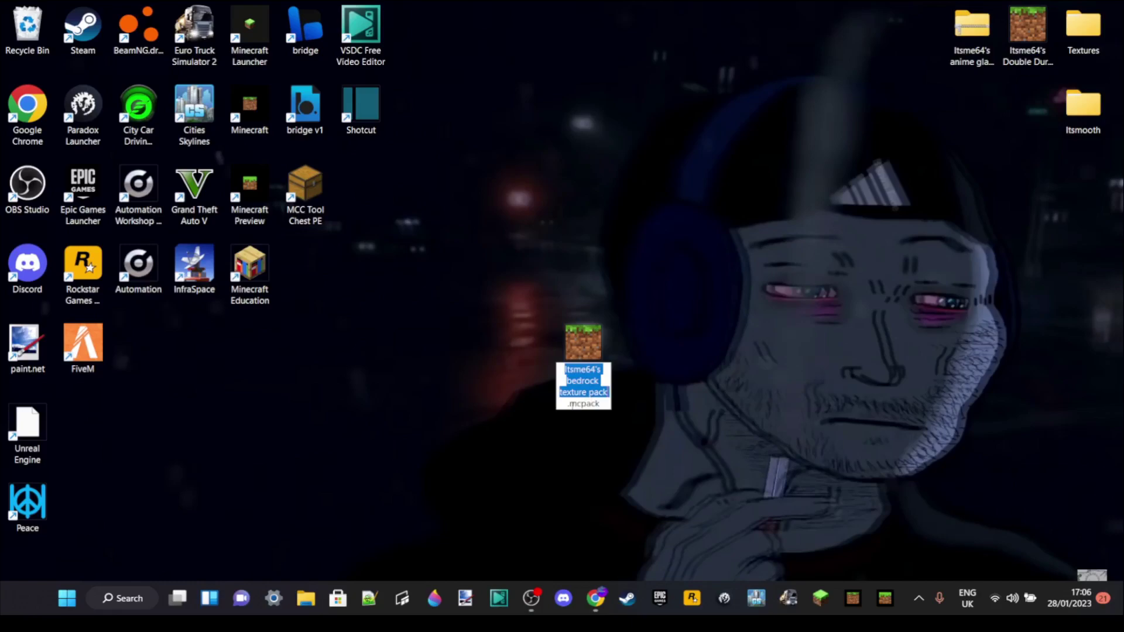
left_click_drag(570, 404, 603, 406)
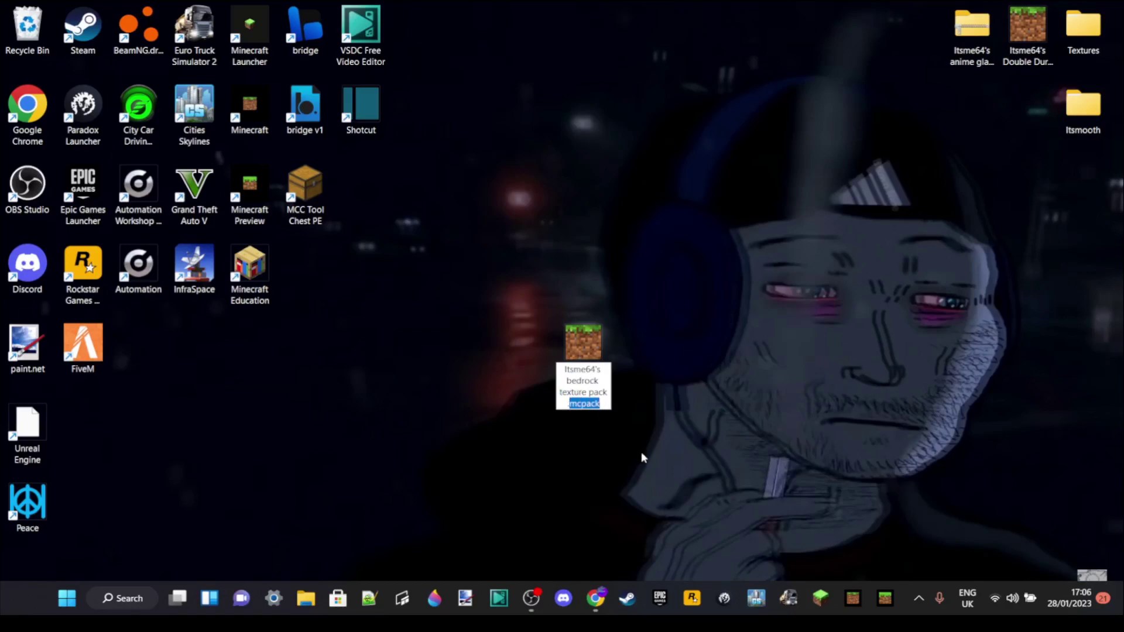
Open a File Explorer window and confirm file name extensions are shown in its view options.
left_click(305, 598)
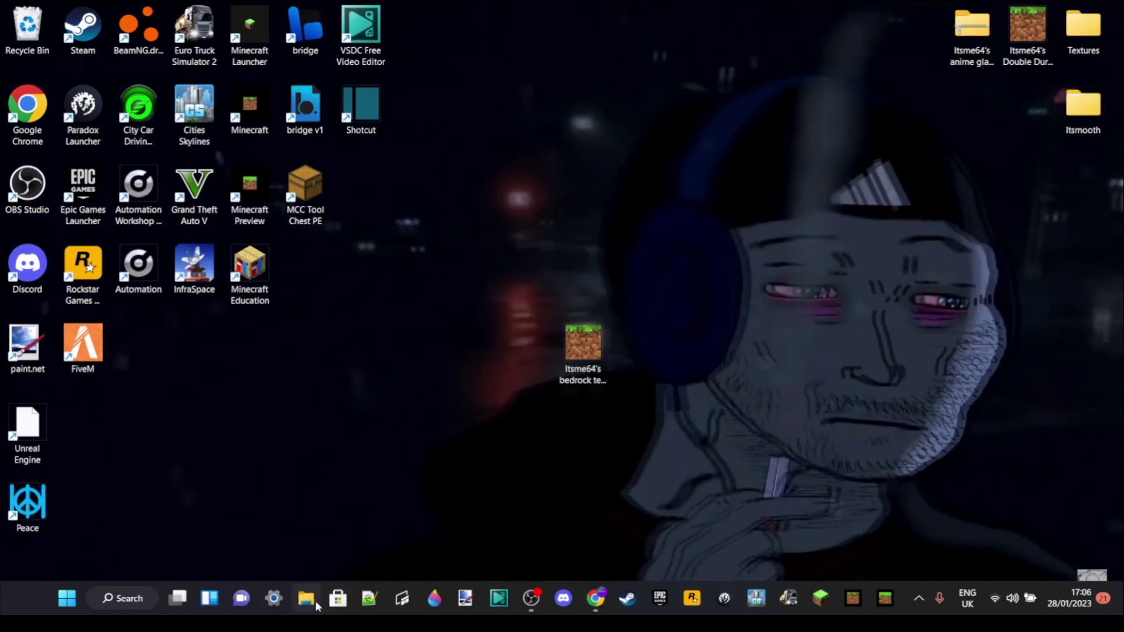
mouse_move(462, 57)
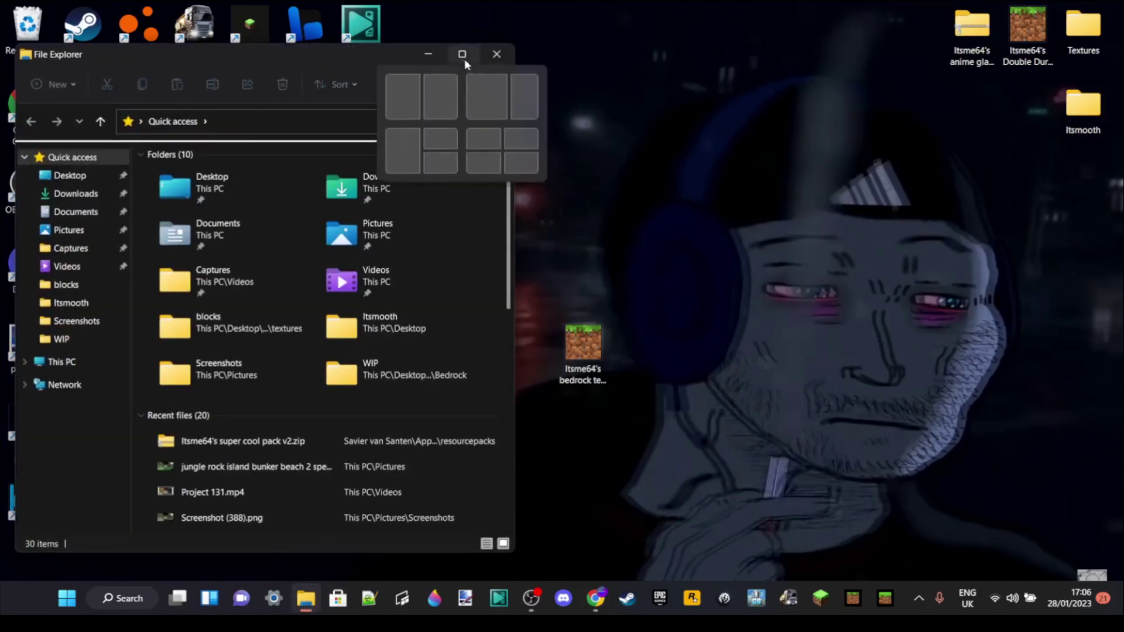
left_click(400, 85)
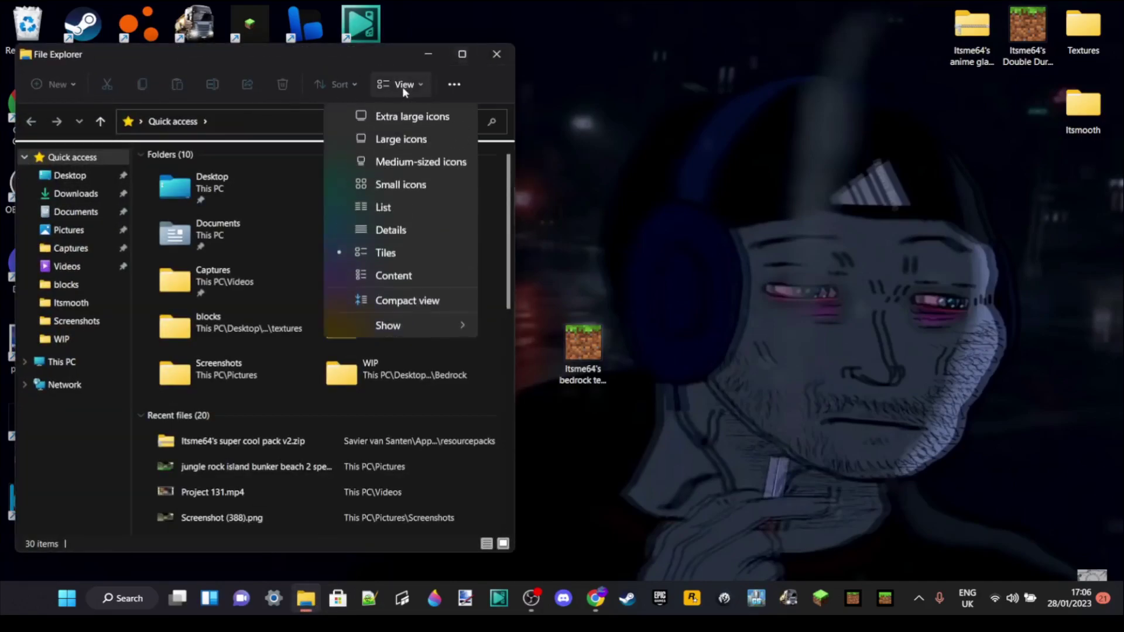
mouse_move(431, 323)
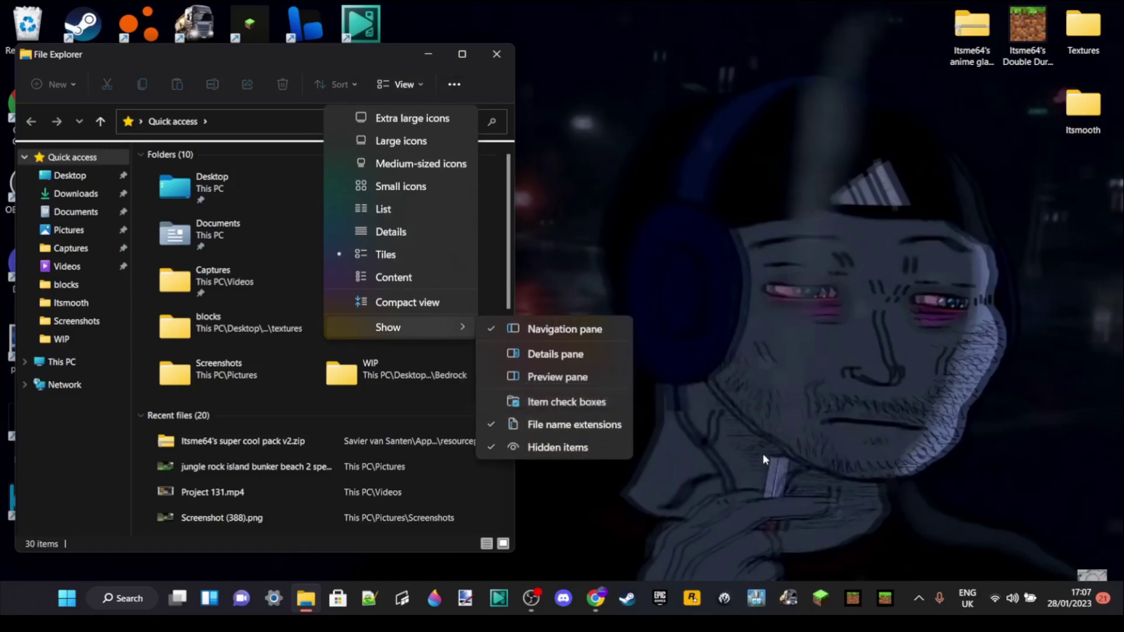
left_click(738, 436)
Rename the desktop pack file's extension from .mcpack to .zip, accepting the extension-change warning.
left_click(490, 58)
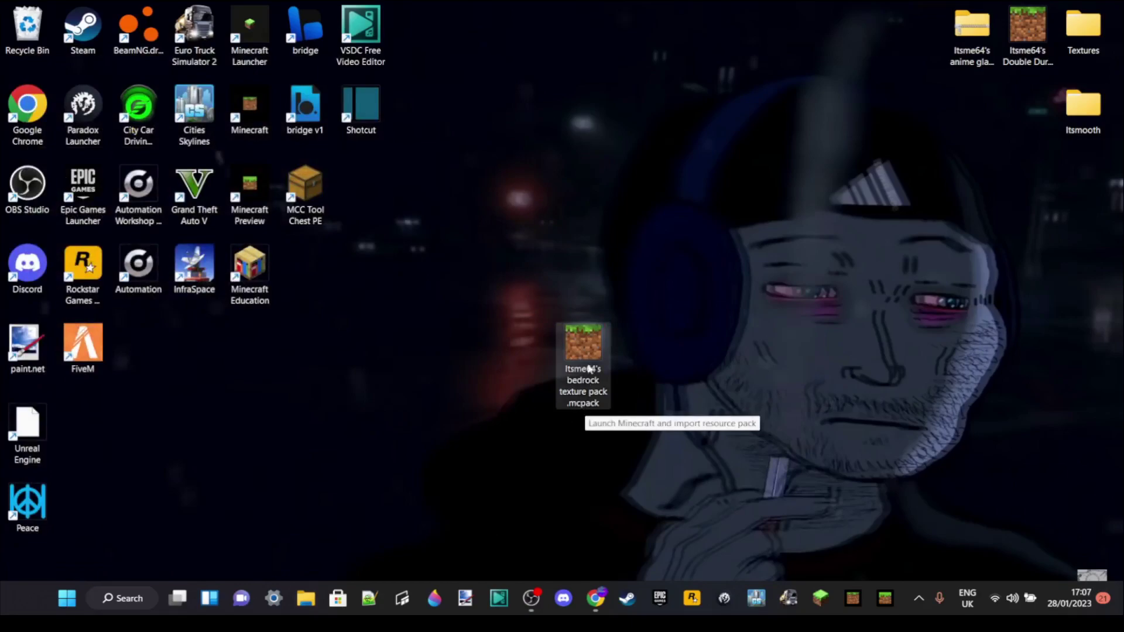
right_click(590, 344)
left_click(669, 359)
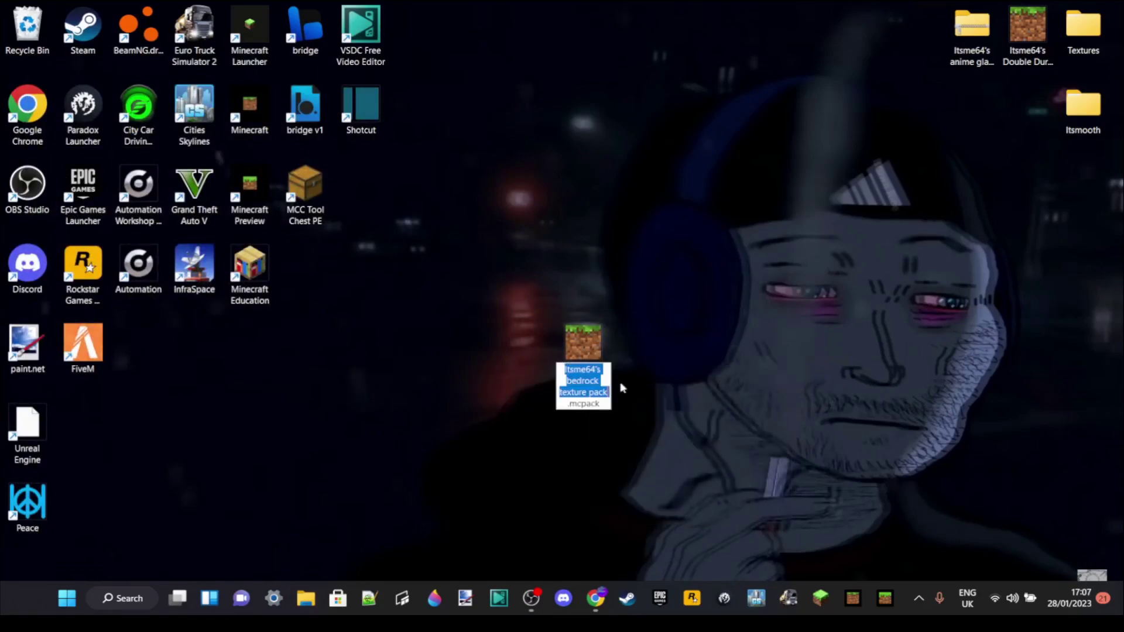
double_click(570, 404)
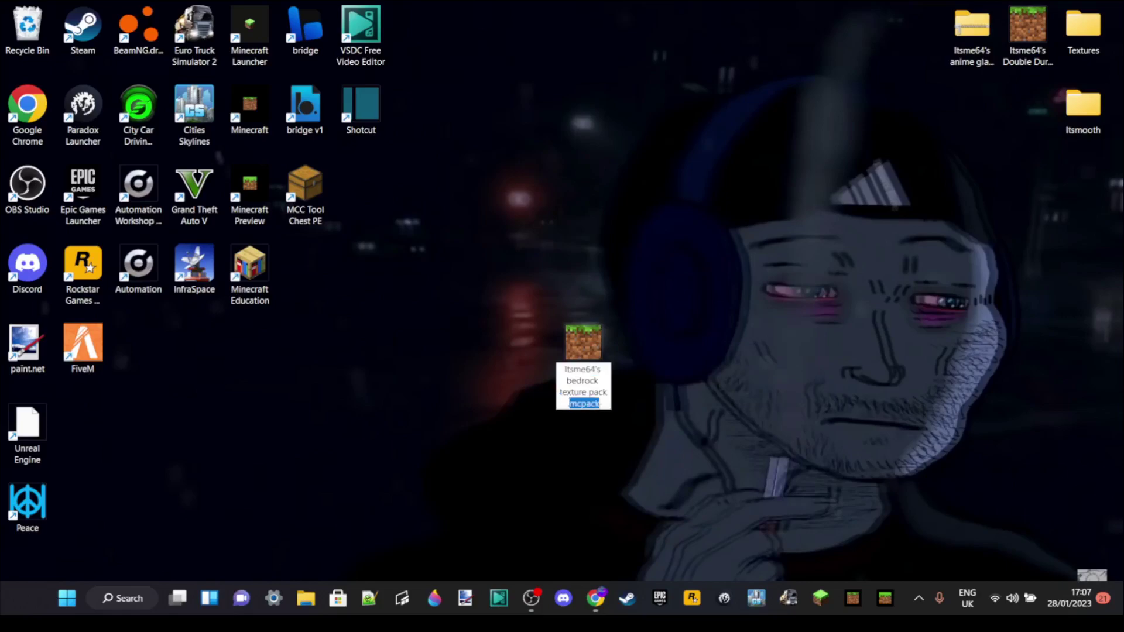
key("BackSpace")
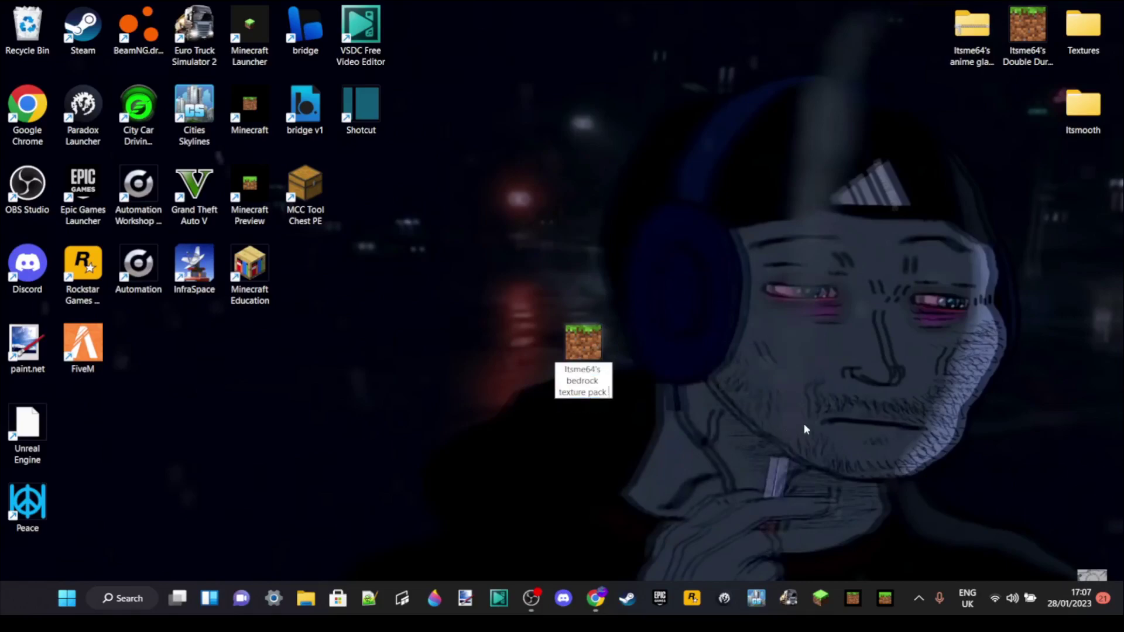
key("BackSpace")
type(".zip")
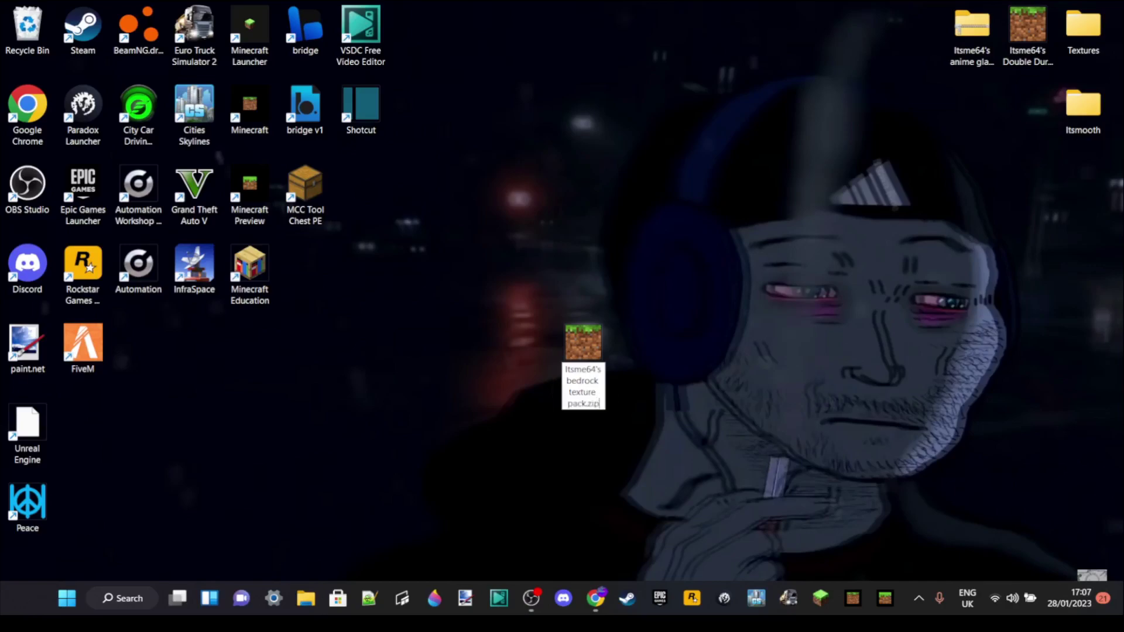
key("Return")
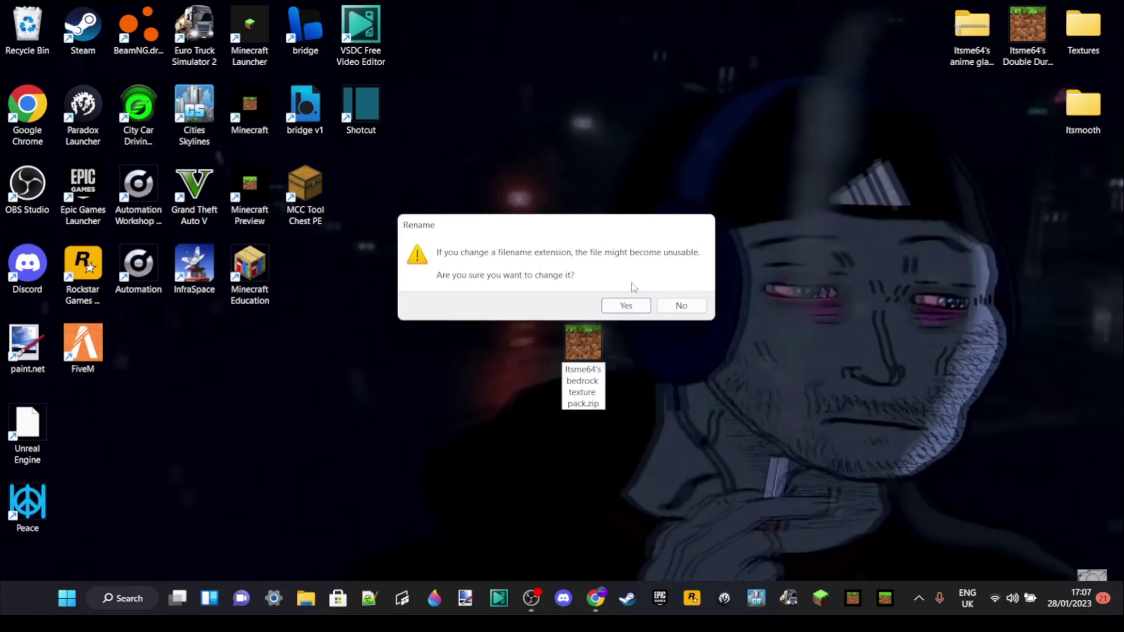
left_click(626, 305)
left_click_drag(811, 396, 681, 329)
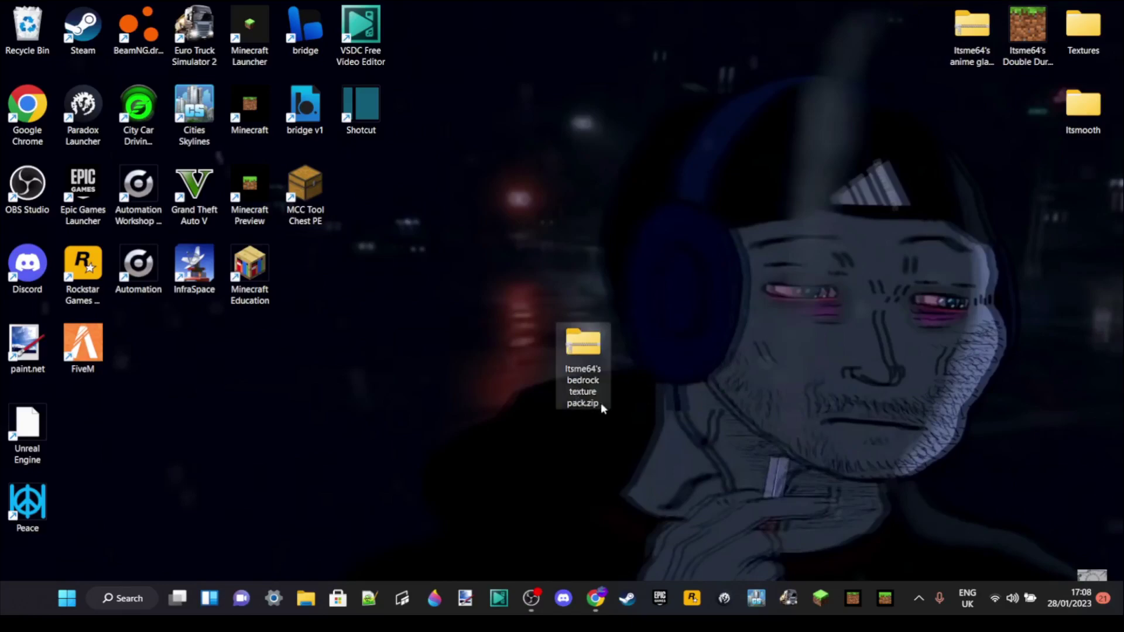
Extract the zip into a bedrock texture pack folder with Extract All.
right_click(576, 350)
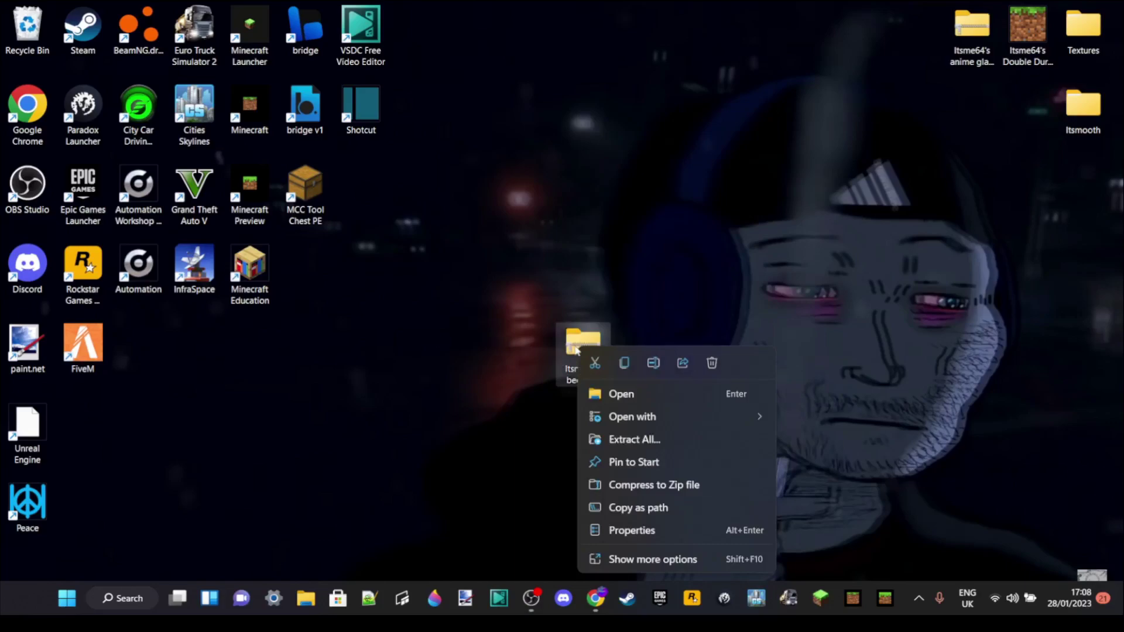
left_click(644, 442)
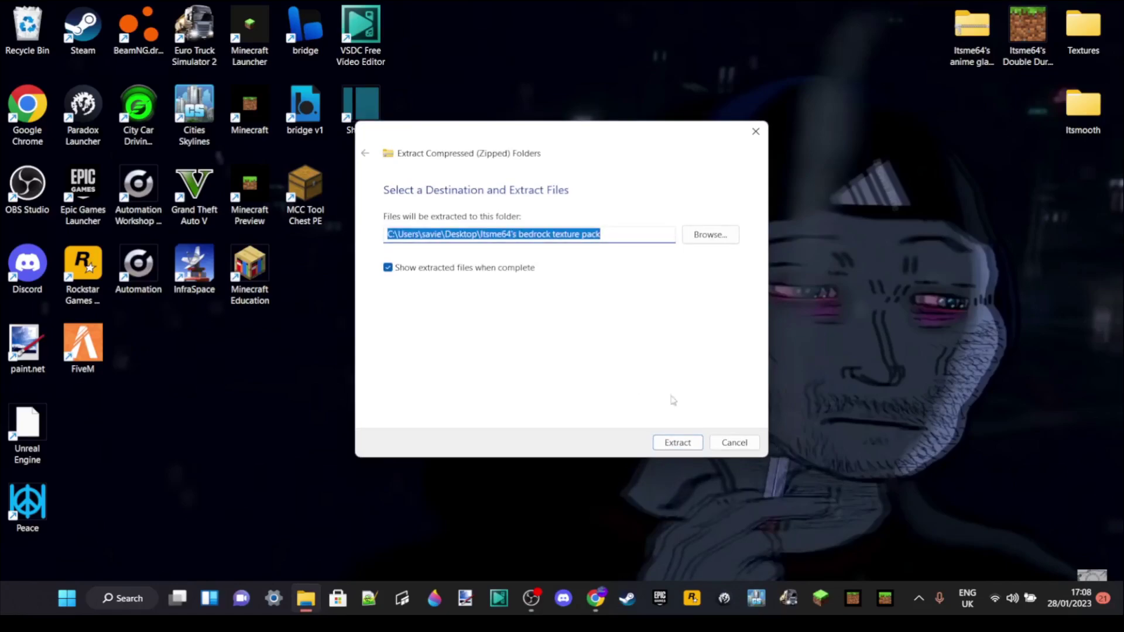
left_click(687, 440)
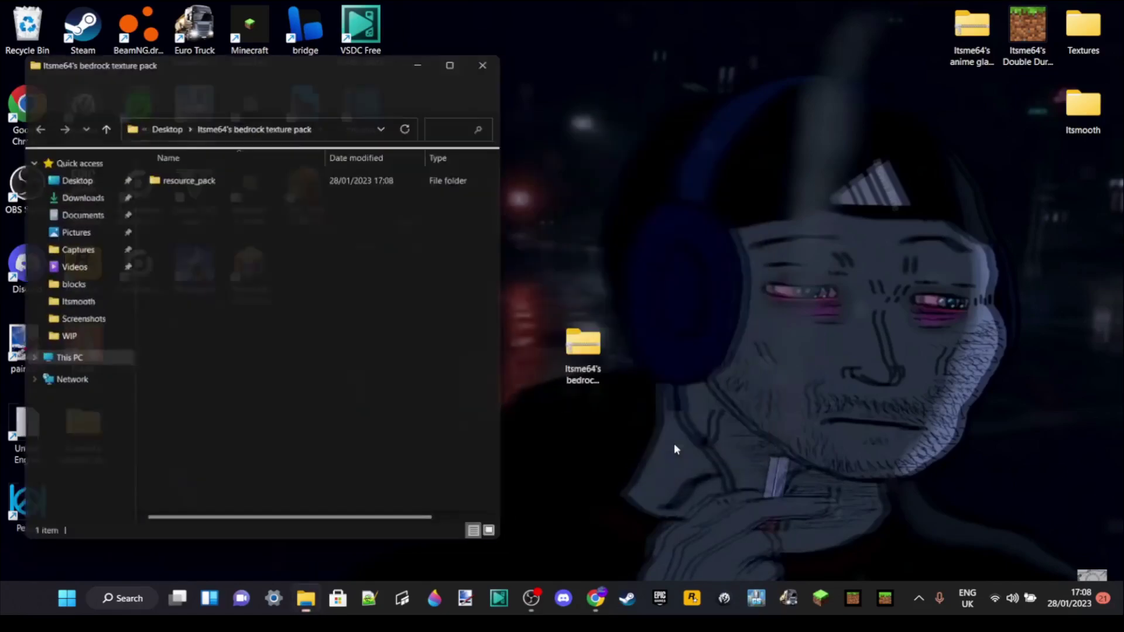
left_click(500, 60)
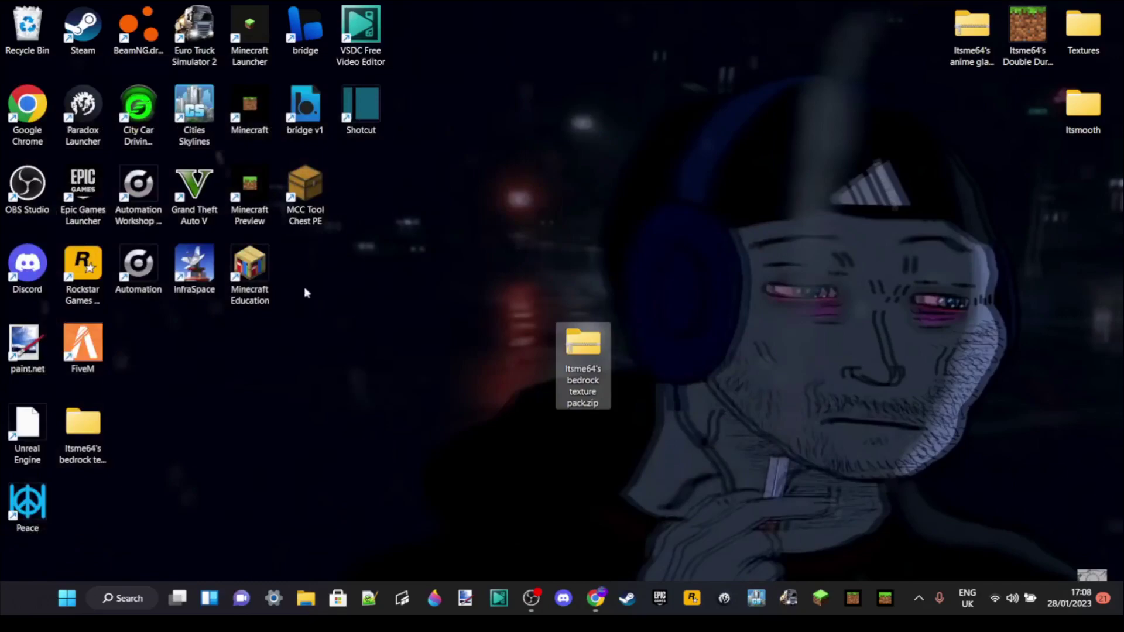
Arrange the extracted folder beside the zip, moving the zip to the desktop's right side.
left_click_drag(100, 446, 520, 365)
right_click(578, 351)
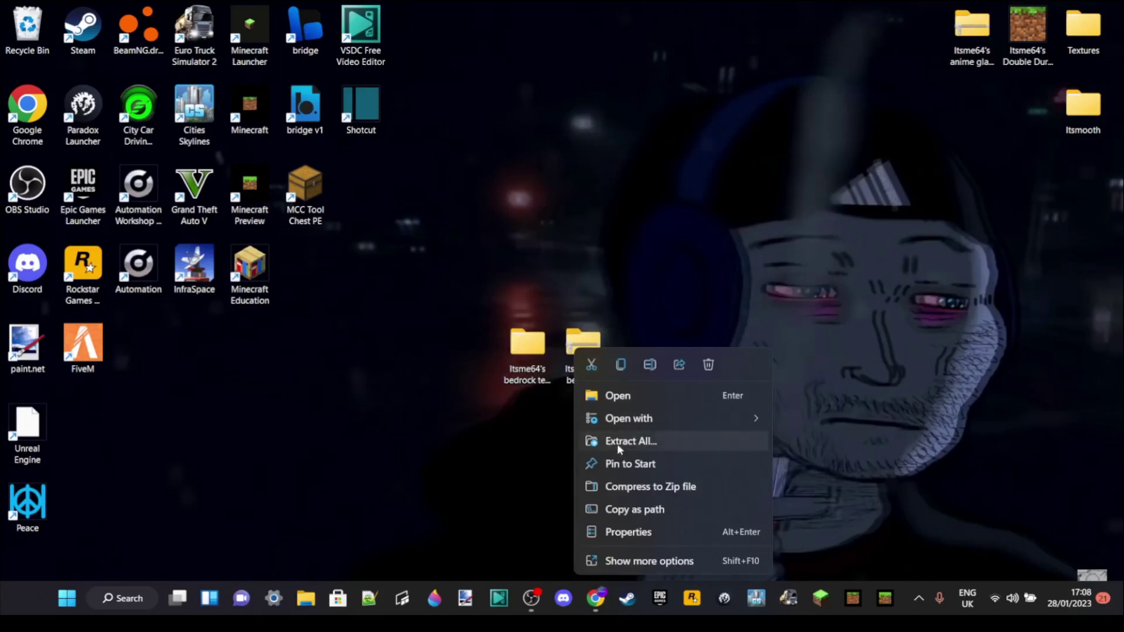
left_click(493, 458)
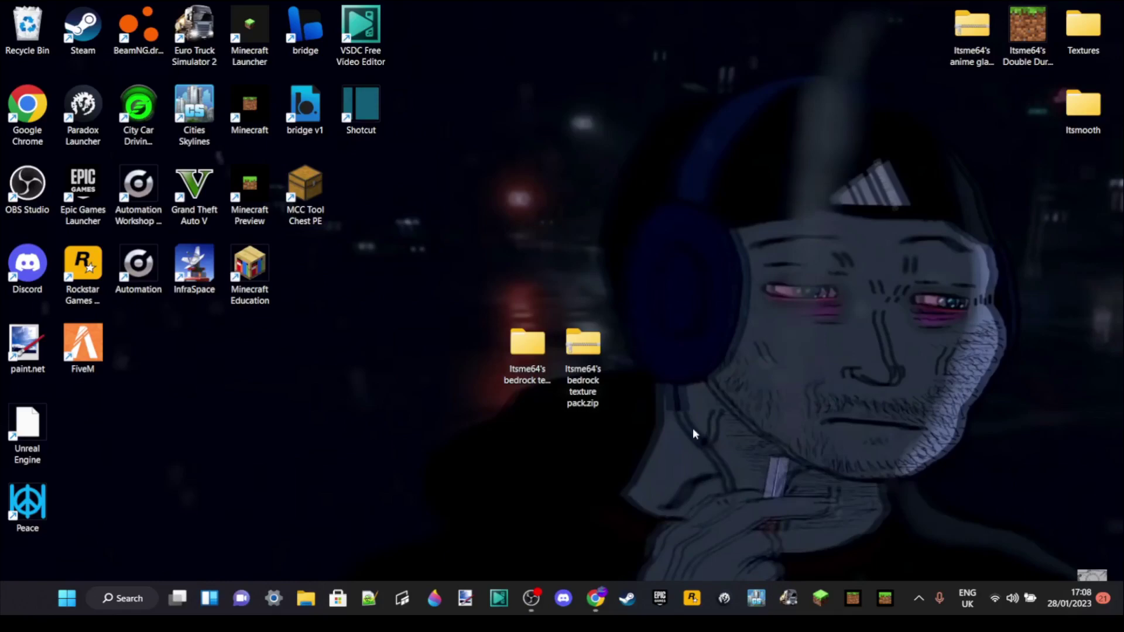
left_click_drag(584, 359, 584, 347)
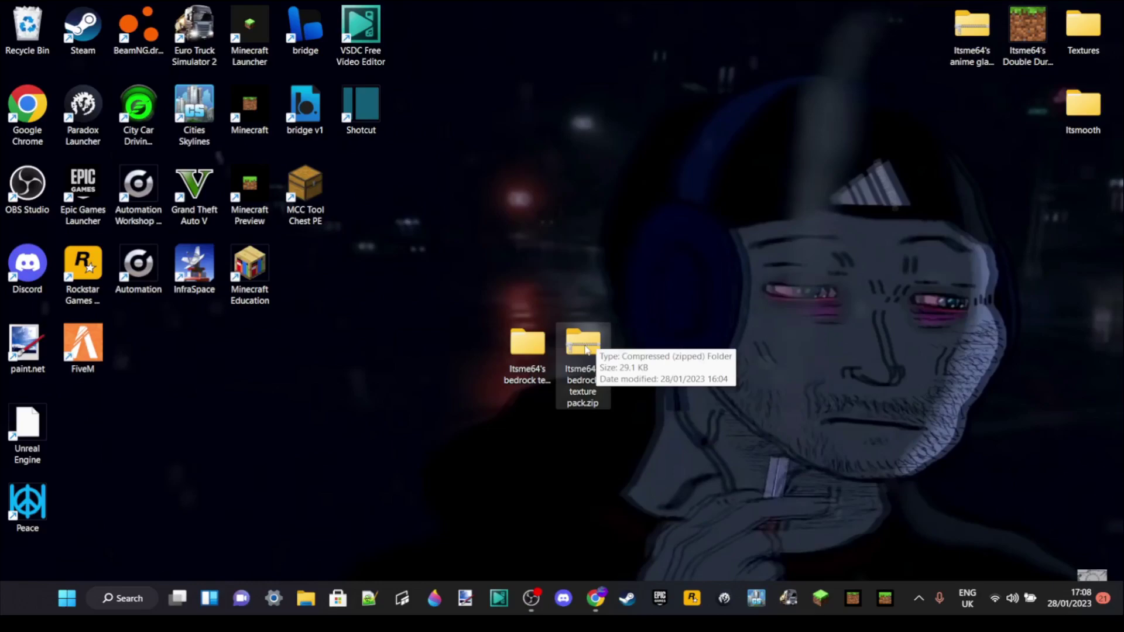
left_click_drag(586, 350, 559, 345)
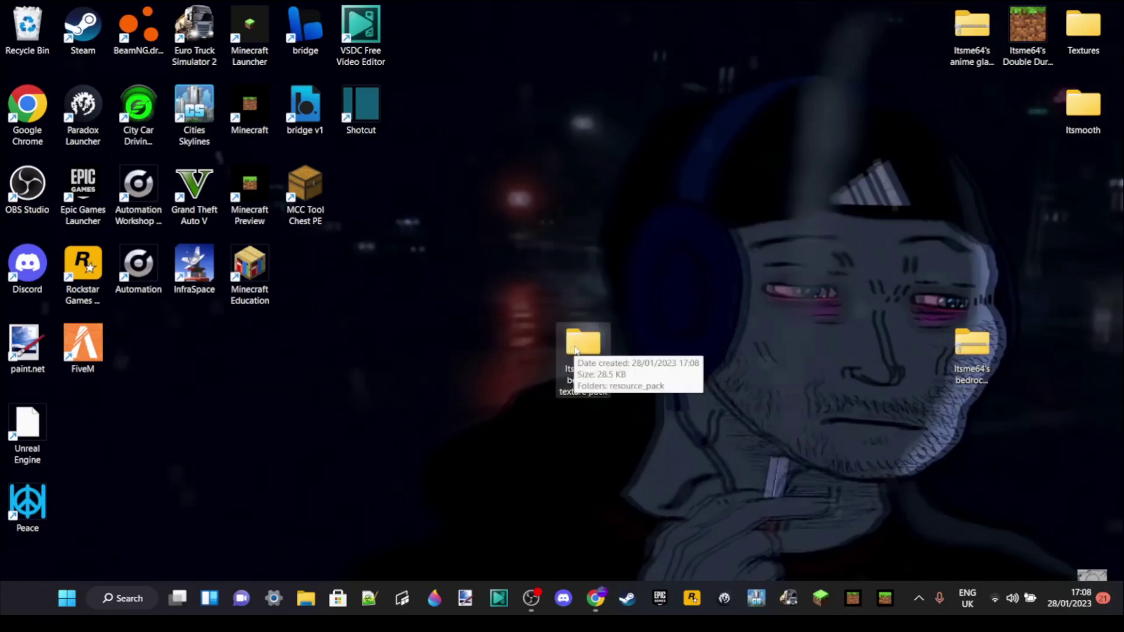
Open the extracted pack's resource_pack folder in a maximised window and preview pack_icon.png.
double_click(575, 349)
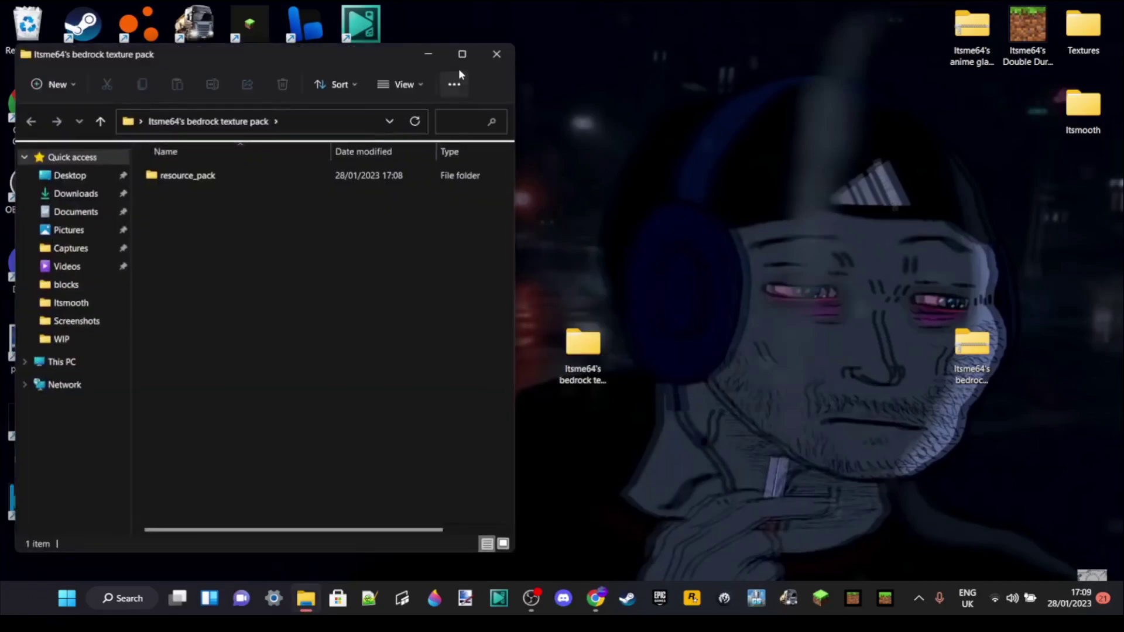
left_click(459, 60)
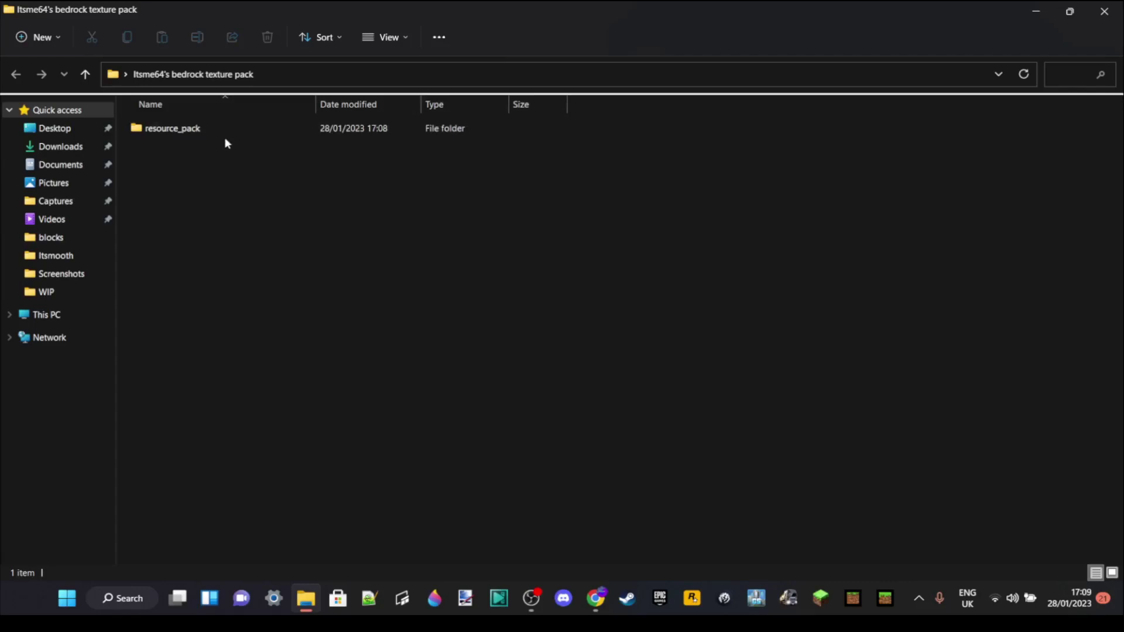
double_click(201, 135)
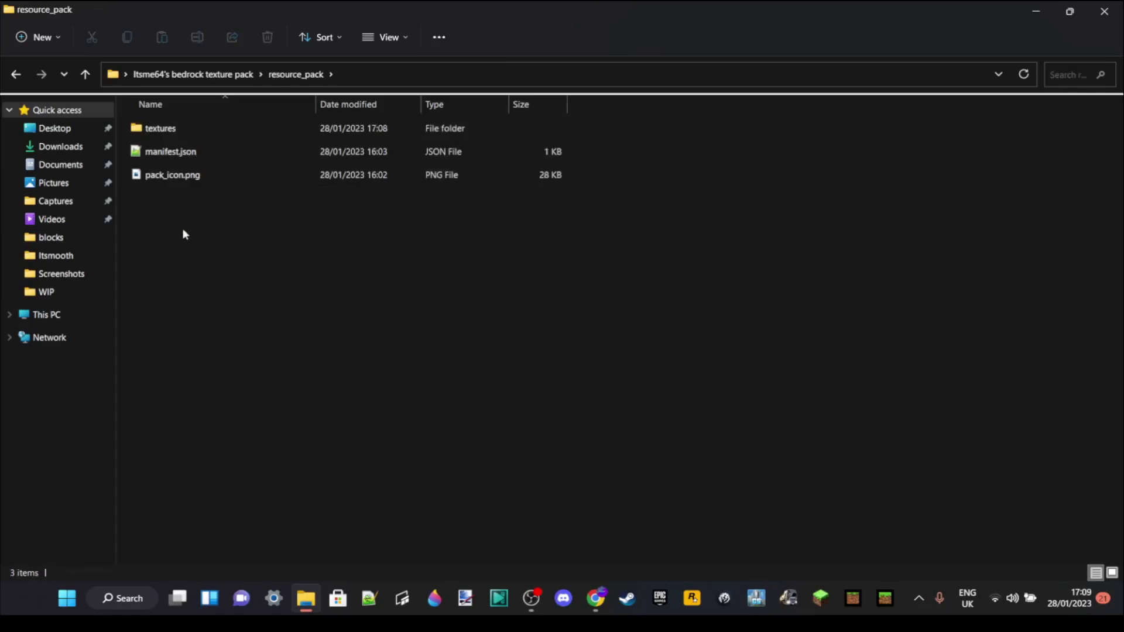
double_click(175, 176)
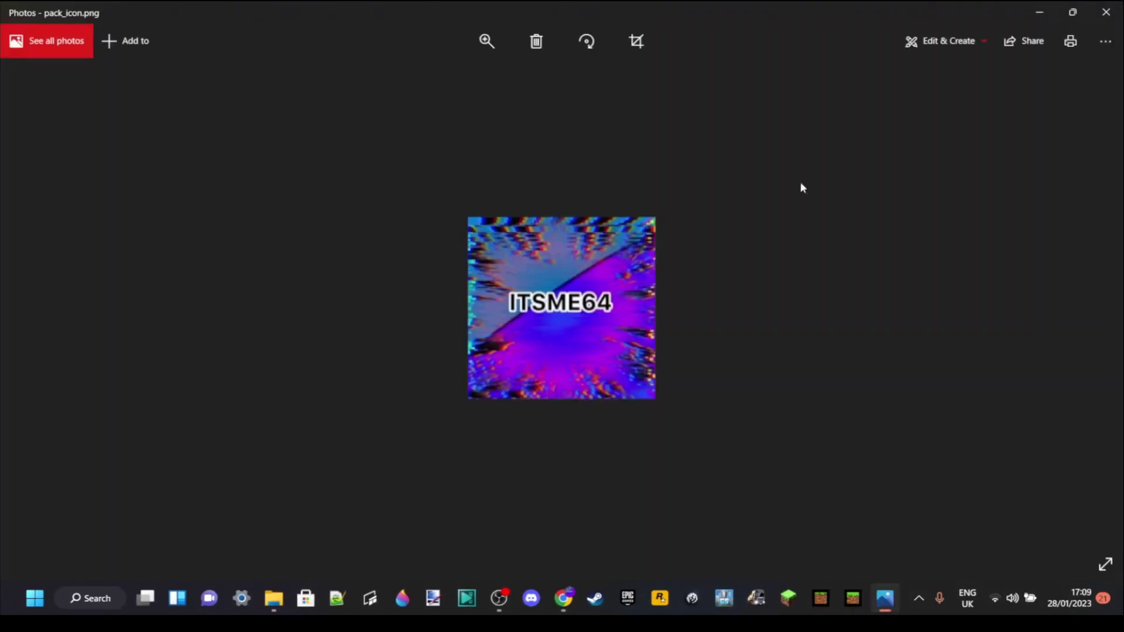
left_click(1107, 12)
left_click(480, 284)
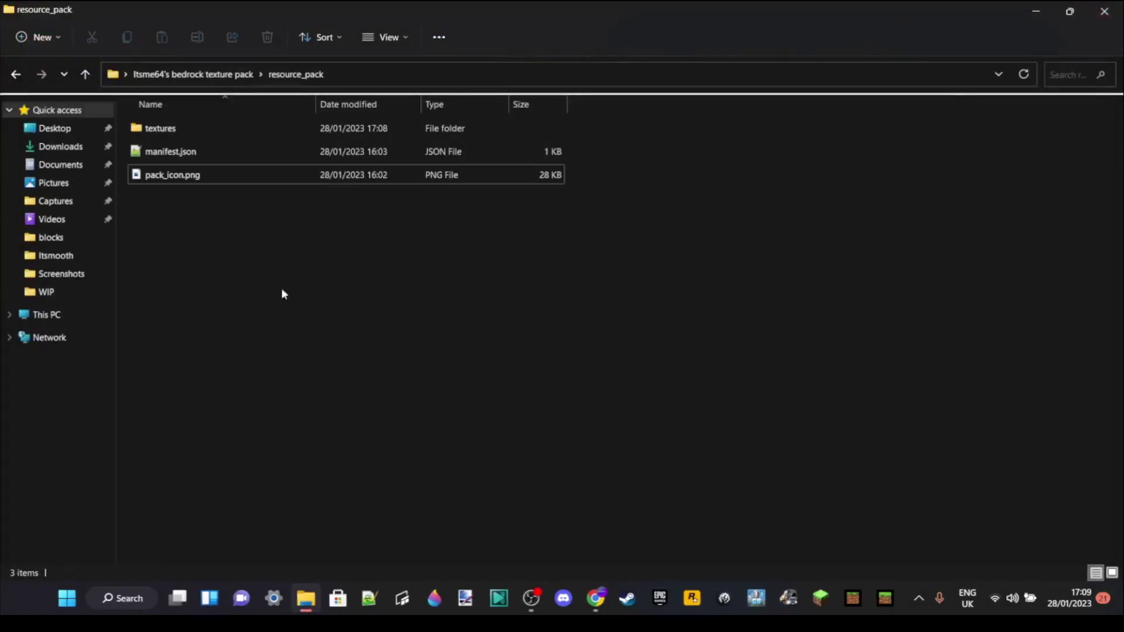
Check manifest.json in Notepad++, then go into the textures\blocks folder.
double_click(158, 152)
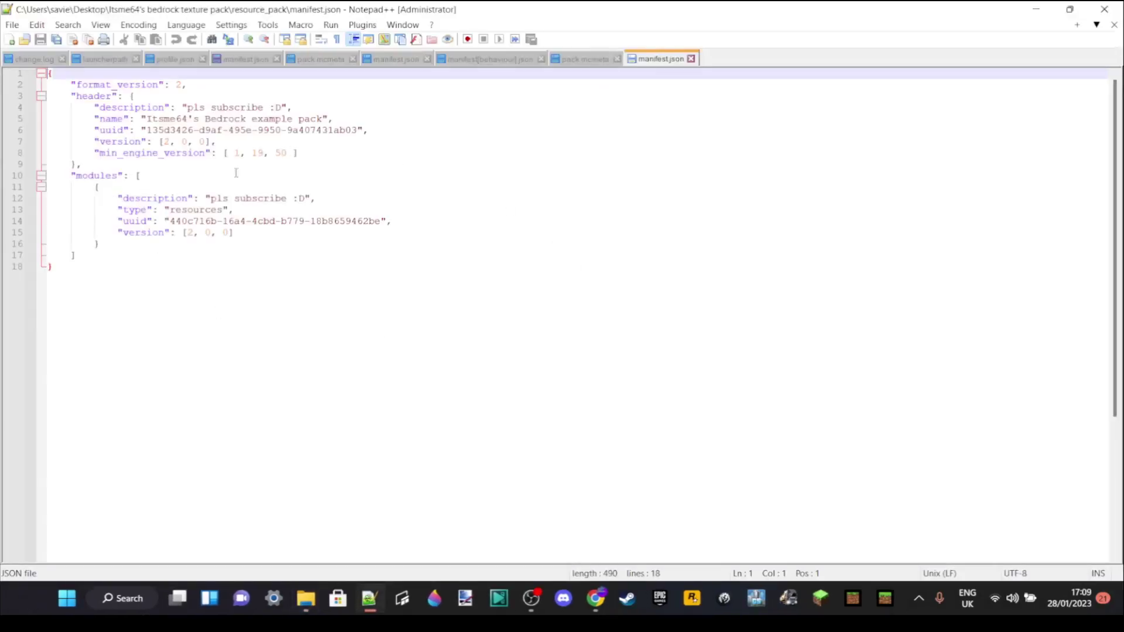
key("alt+F4")
left_click(708, 240)
left_click(161, 135)
double_click(161, 136)
double_click(181, 134)
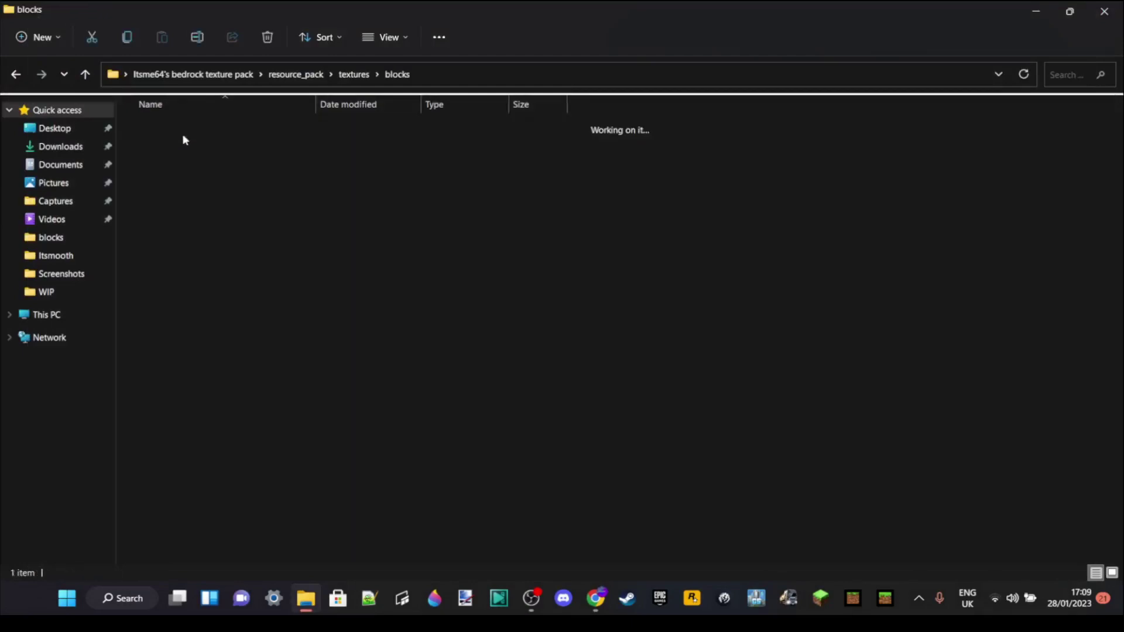
right_click(164, 164)
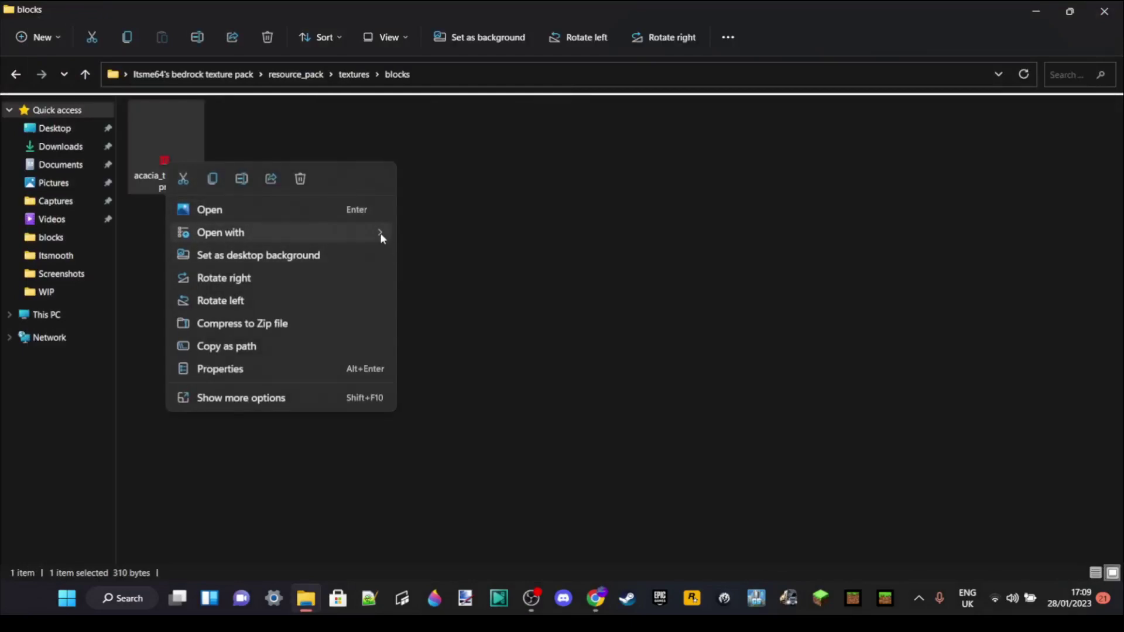
mouse_move(381, 234)
left_click(461, 279)
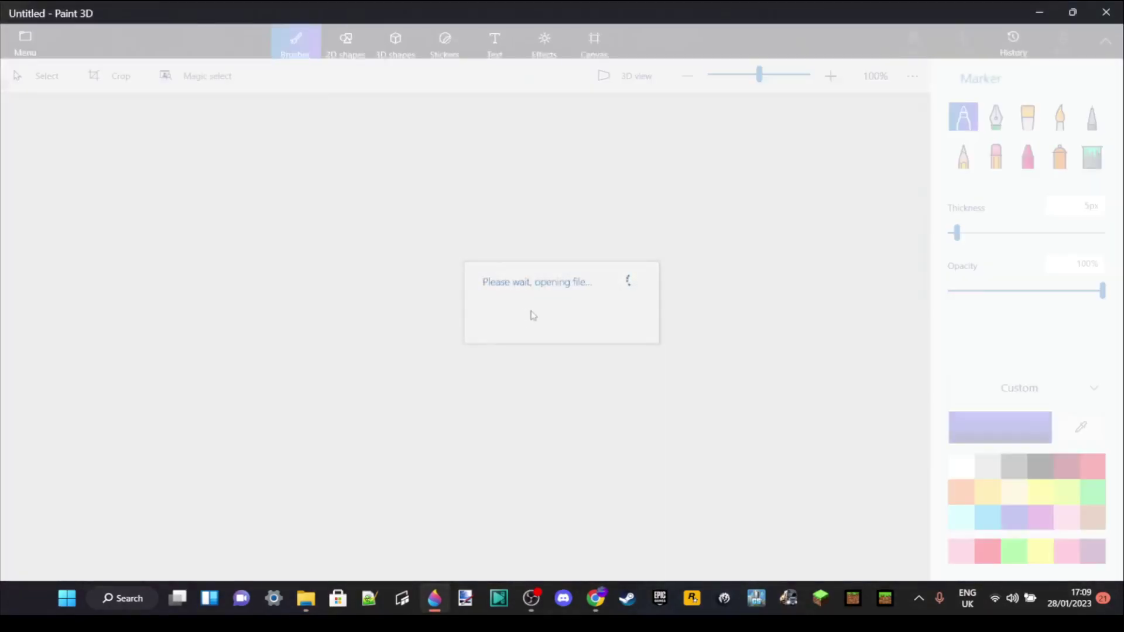
scroll(469, 321, "up", 10)
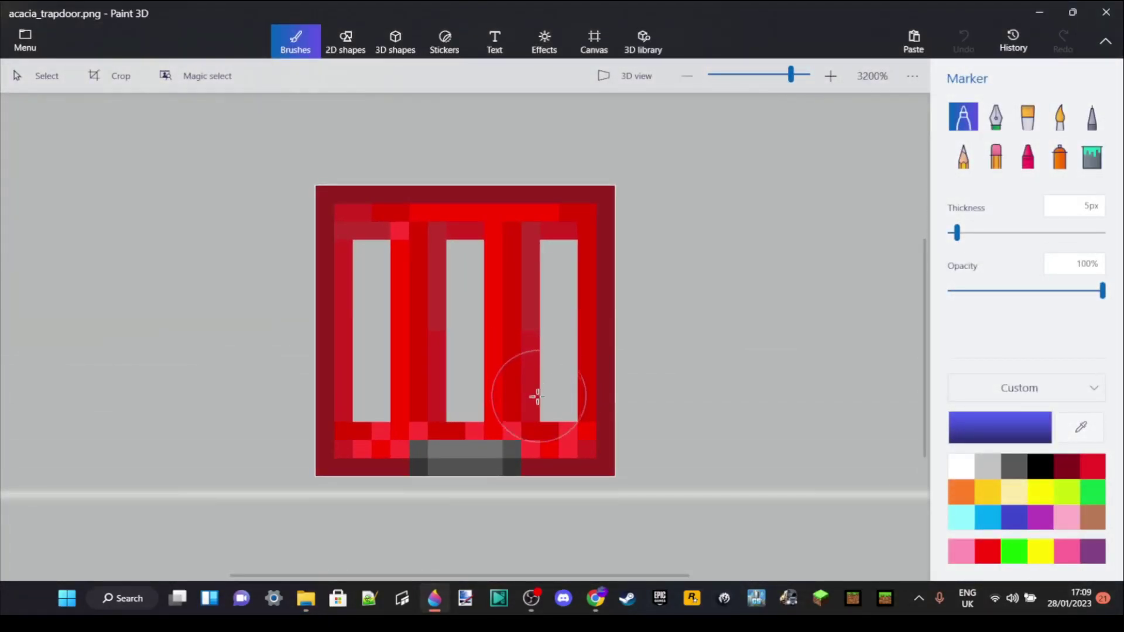
left_click(521, 411)
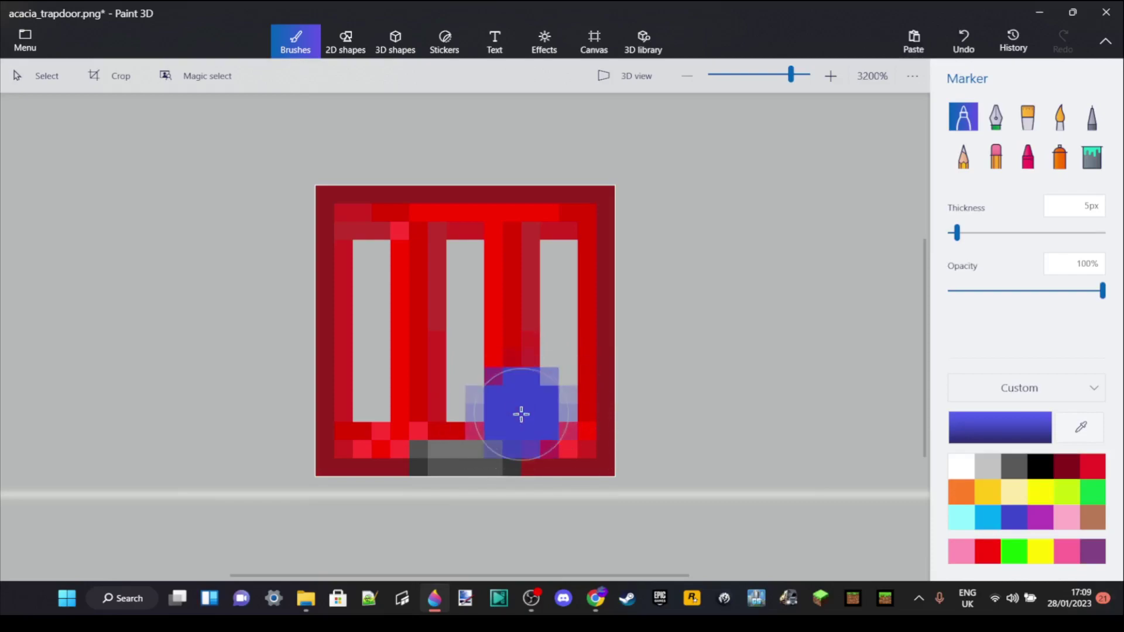
left_click(964, 37)
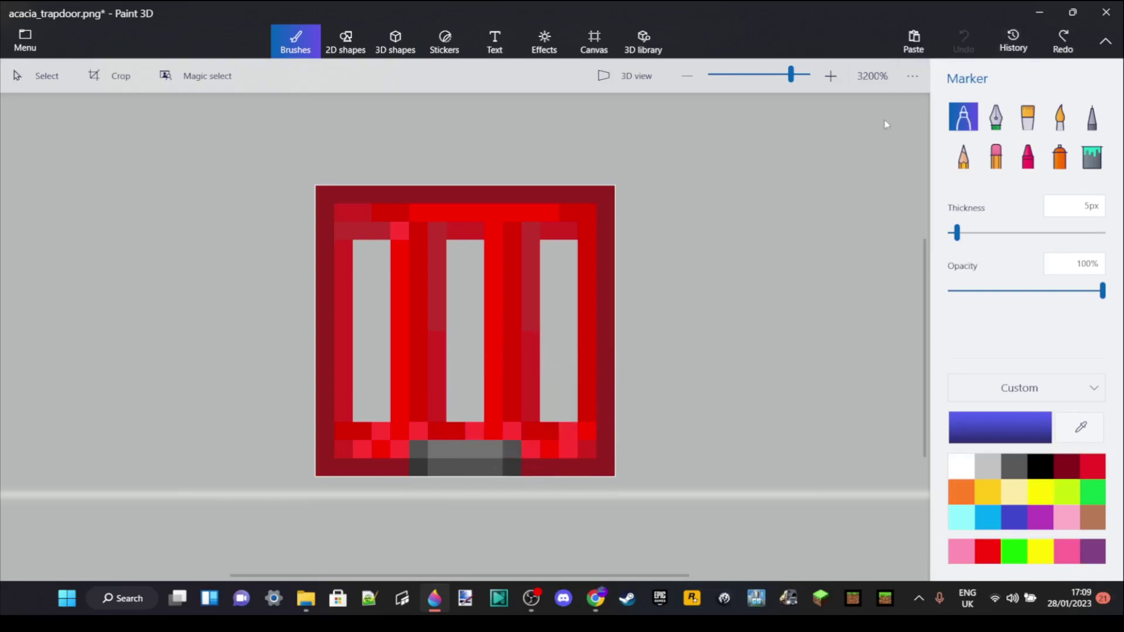
left_click(1106, 12)
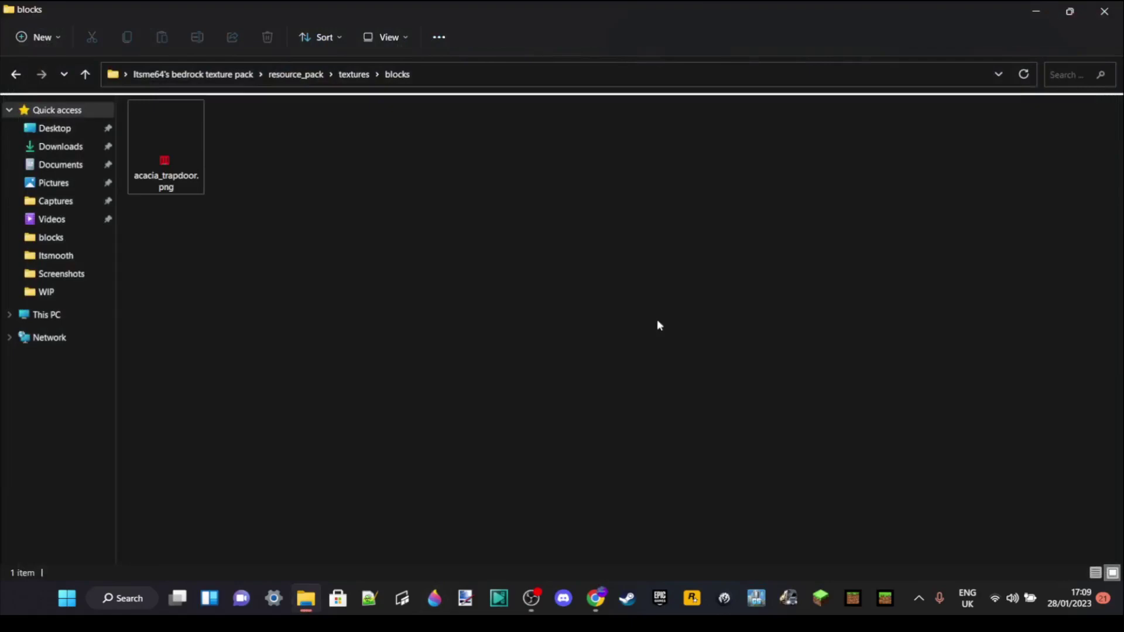
Return to the resource_pack folder and open manifest.json in Notepad++.
left_click(309, 81)
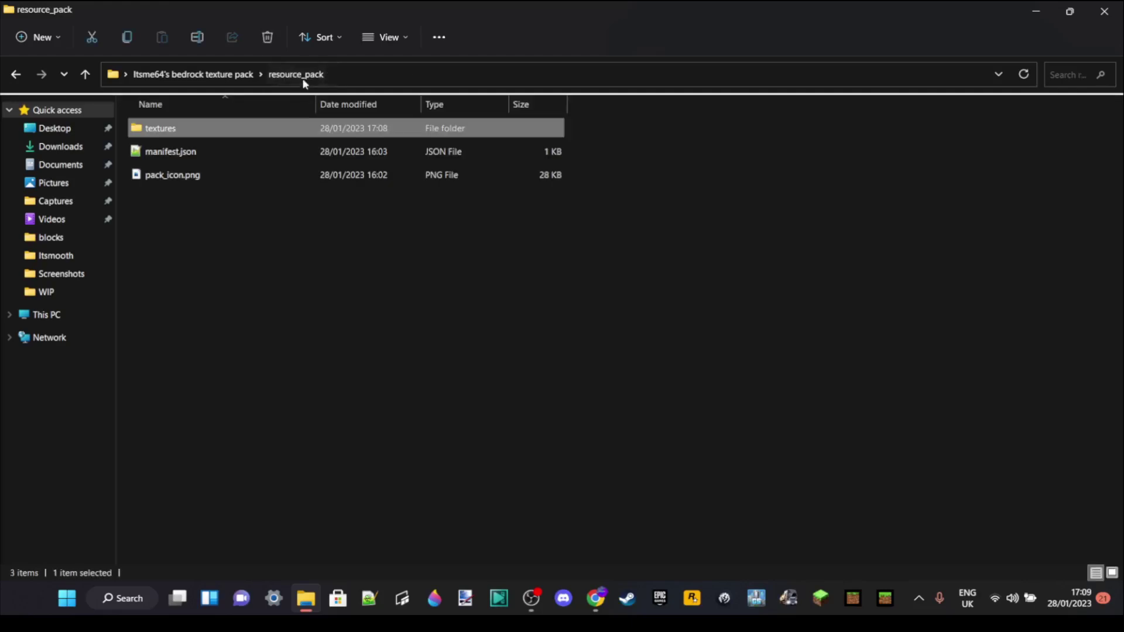
left_click(176, 151)
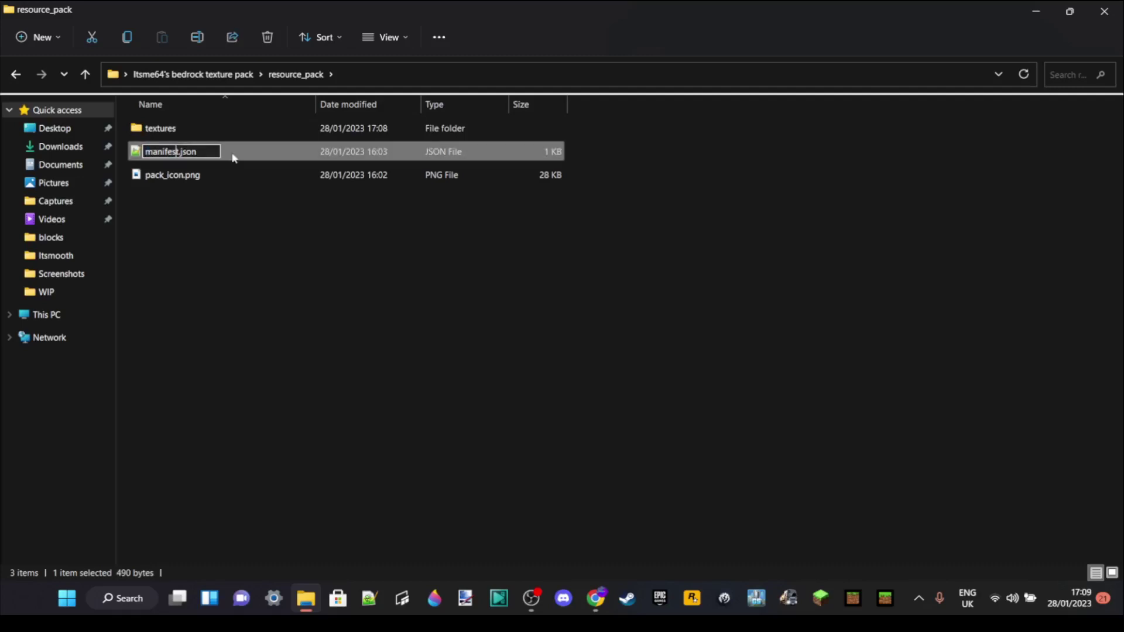
double_click(233, 153)
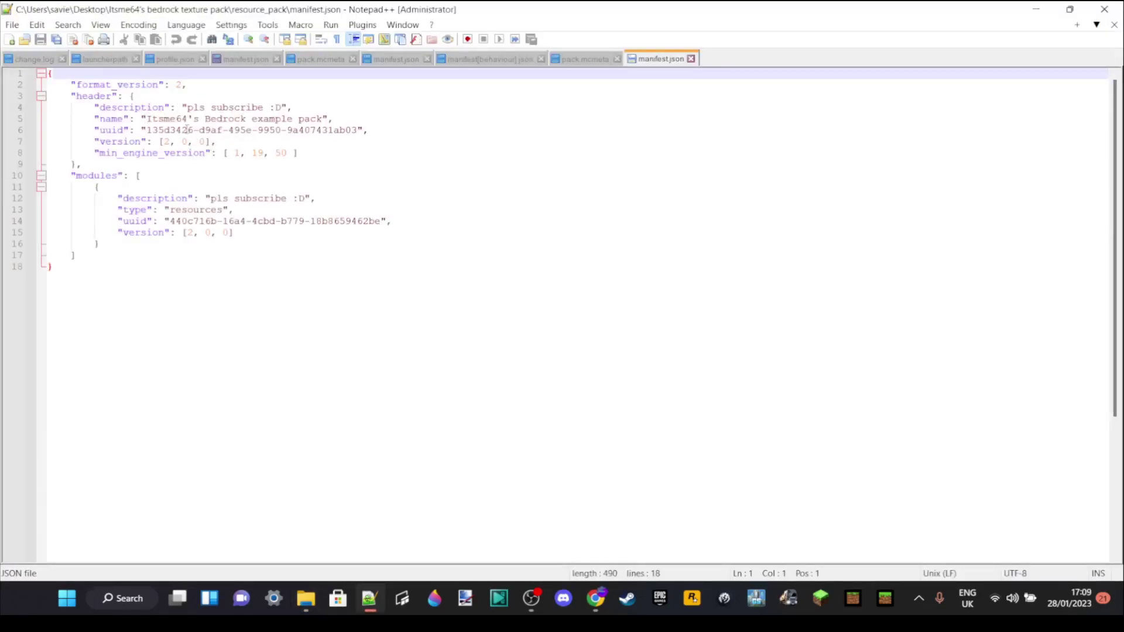
Change the first digit of the header version on line 7 of manifest.json, save, and close Notepad++.
left_click(169, 141)
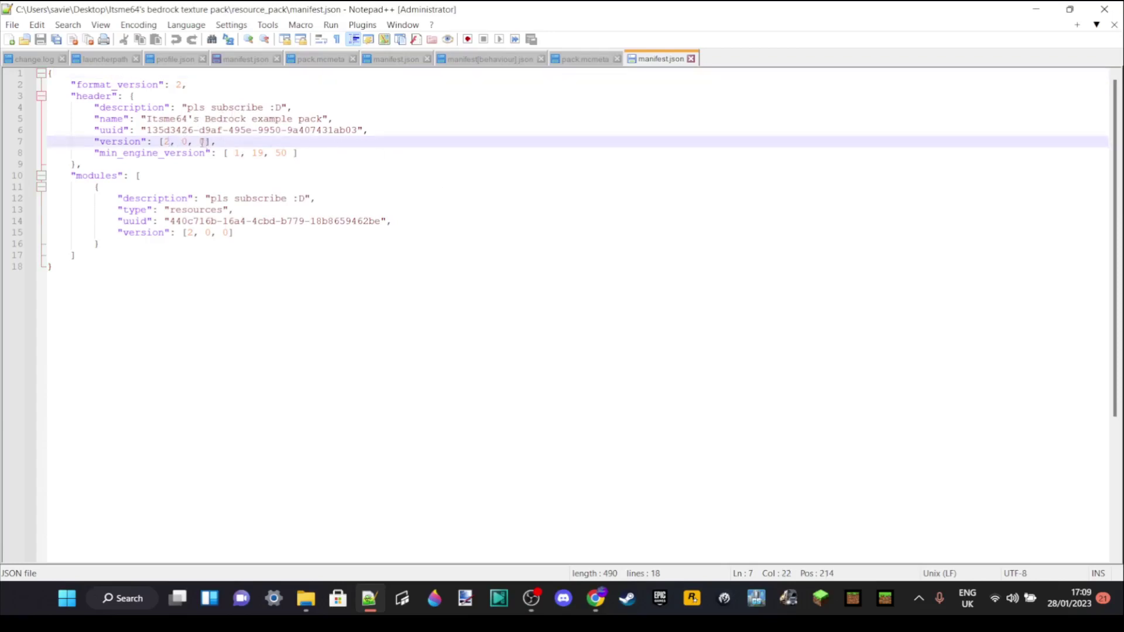
key("BackSpace")
type("2")
left_click_drag(187, 232, 230, 233)
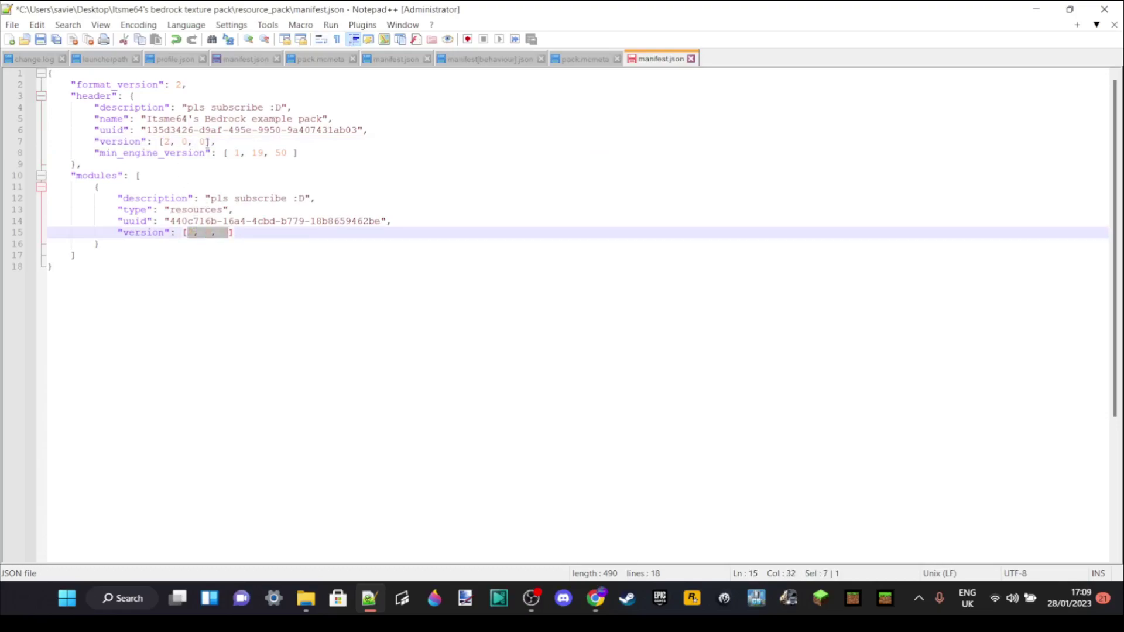
left_click_drag(205, 142, 162, 142)
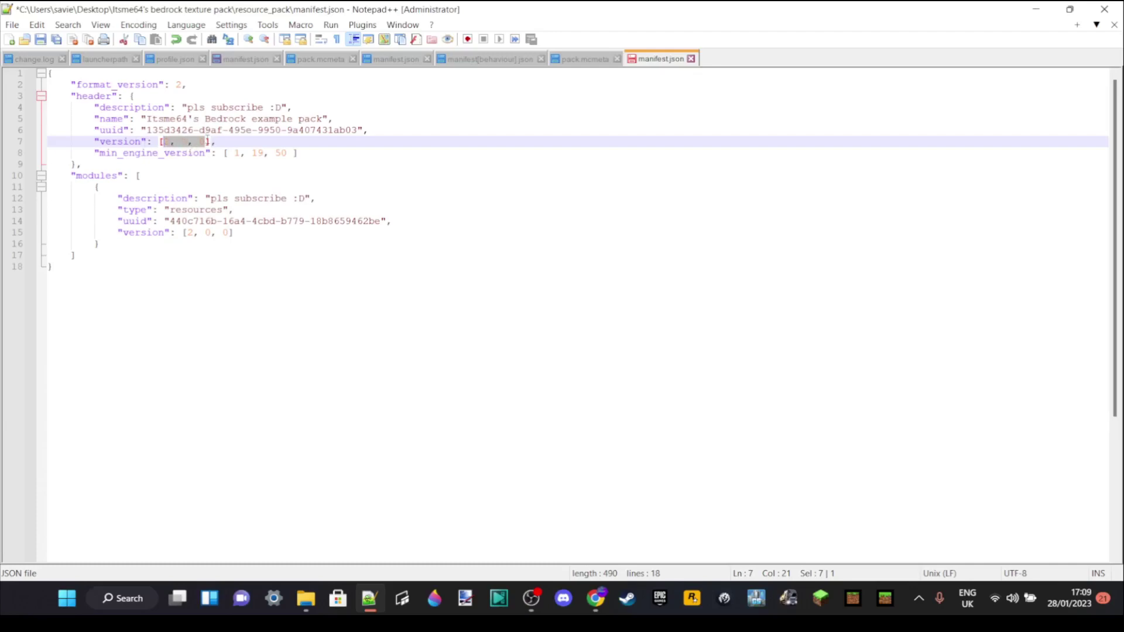
left_click(218, 172)
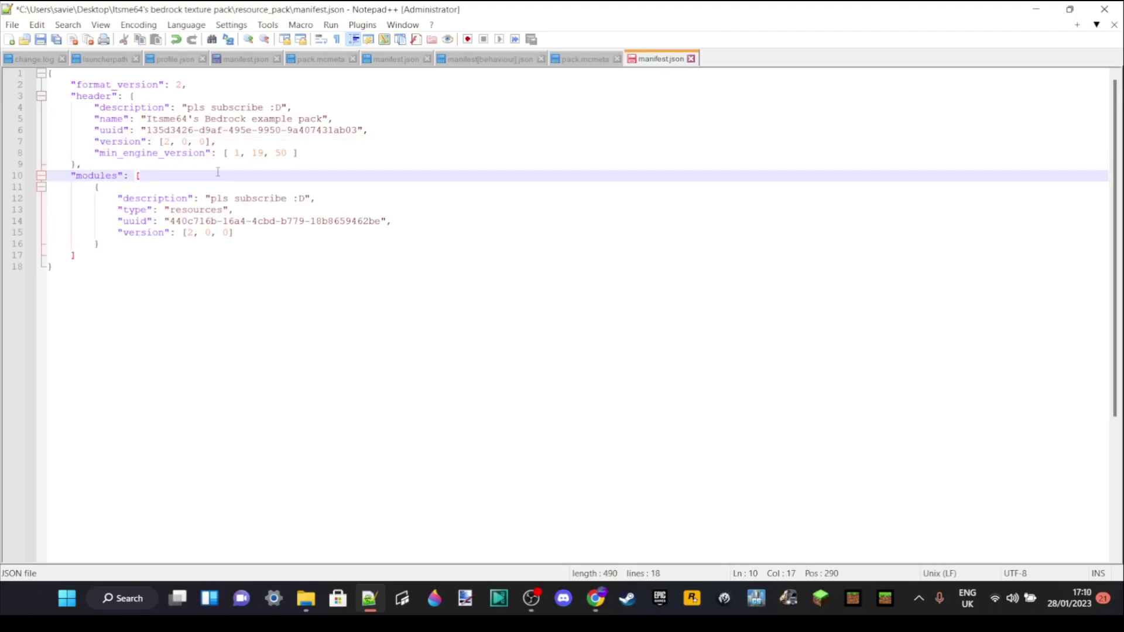
left_click(169, 142)
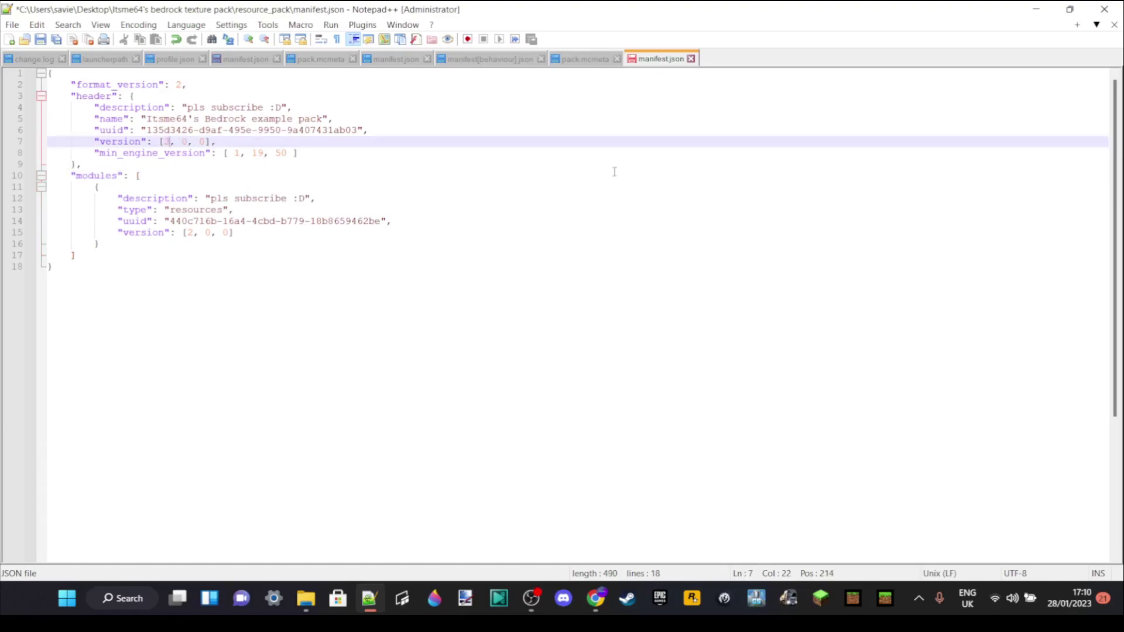
key("Right")
key("Left")
key("ctrl+s")
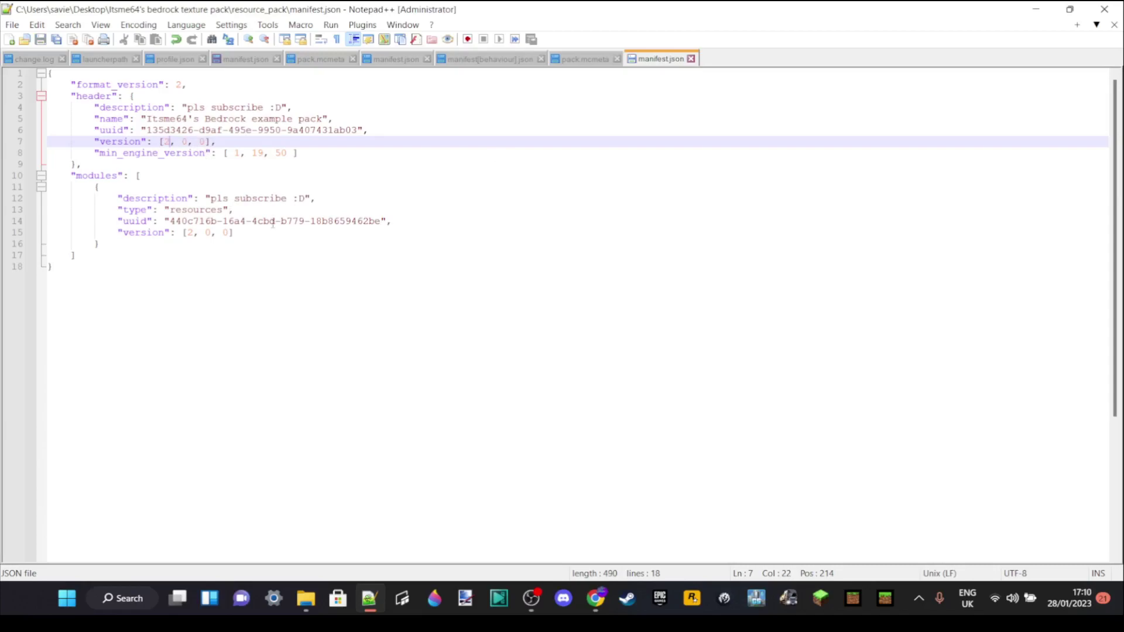
left_click(1104, 9)
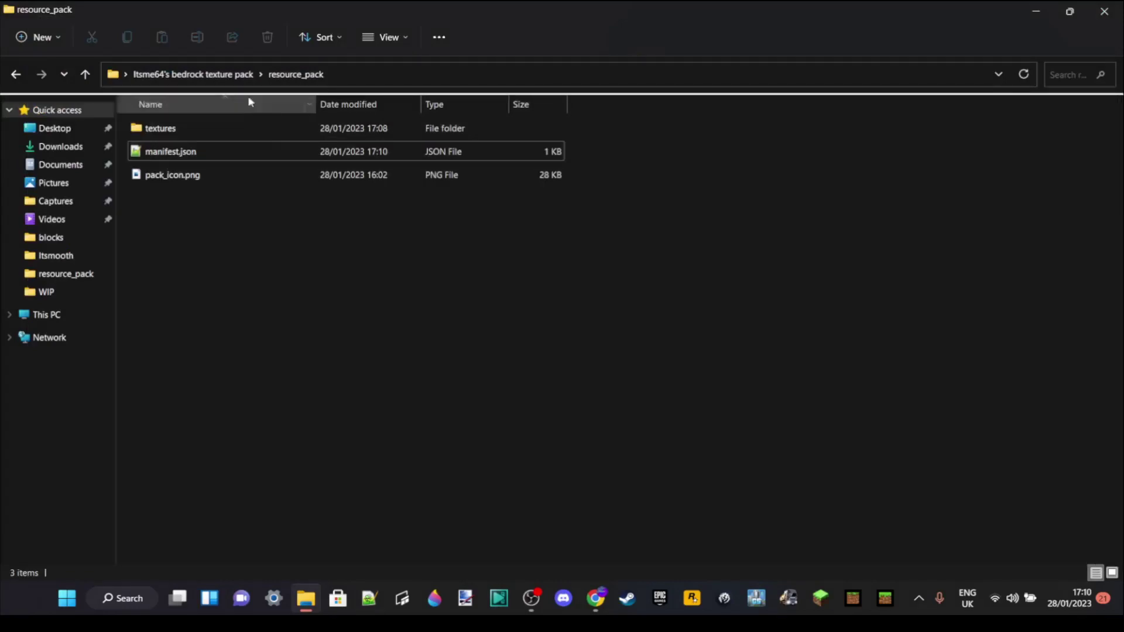
left_click(216, 78)
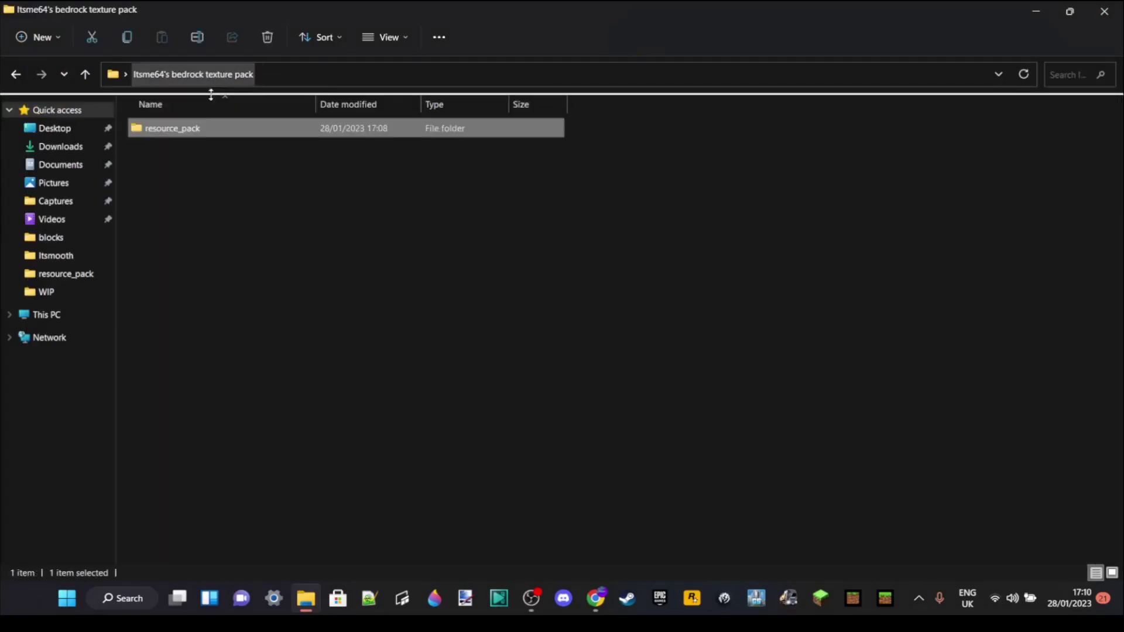
double_click(167, 128)
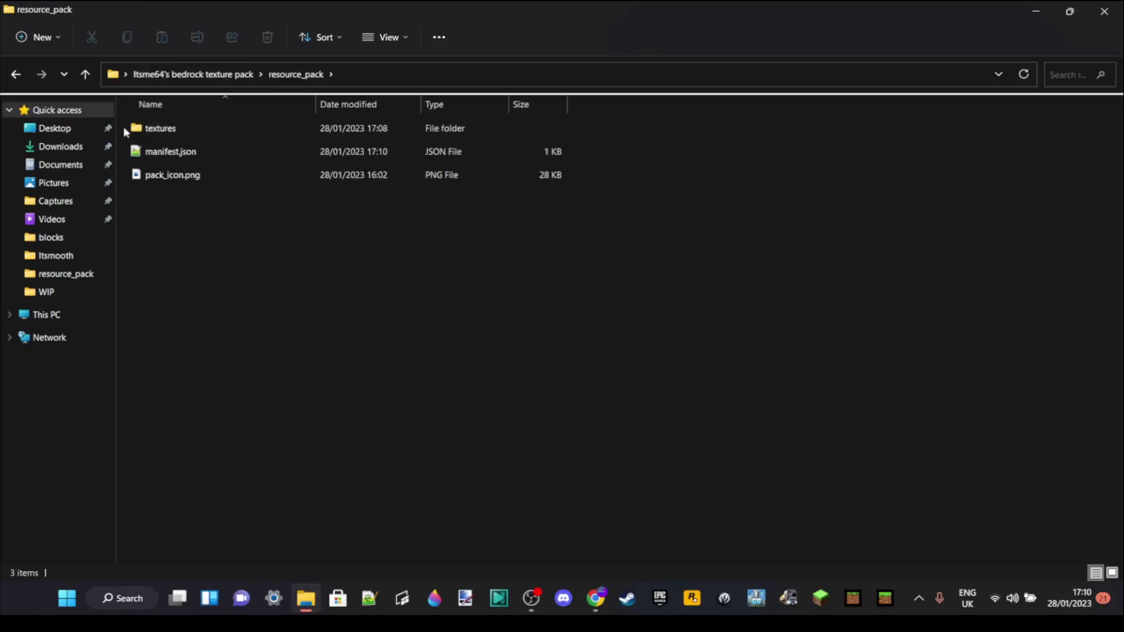
left_click_drag(147, 140, 184, 193)
left_click(203, 145)
left_click(203, 74)
left_click(159, 160)
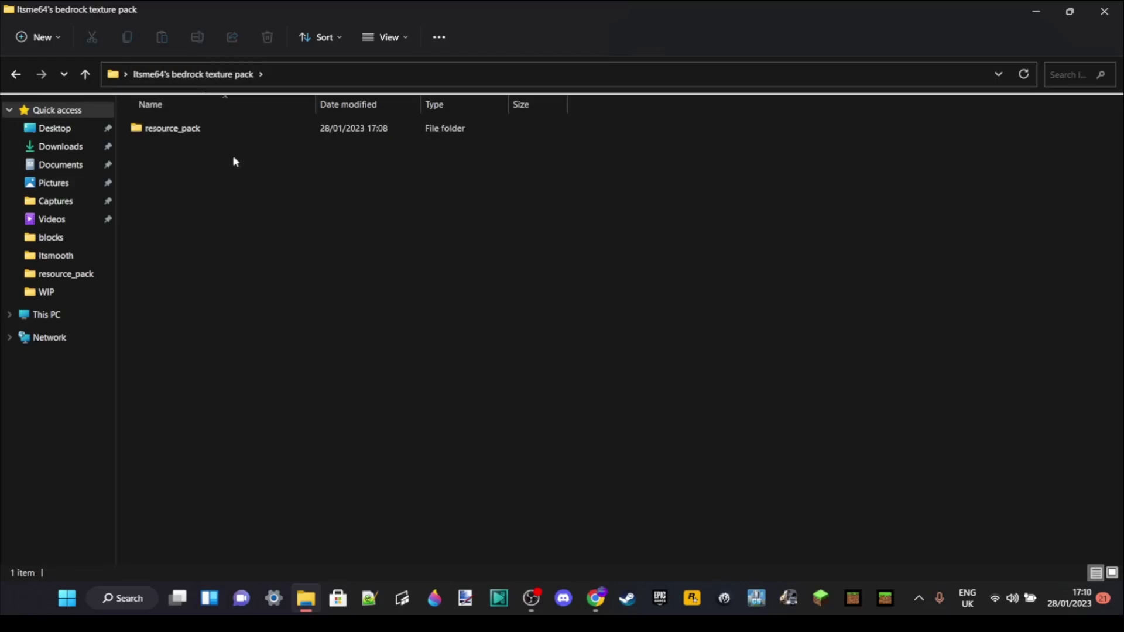
double_click(198, 132)
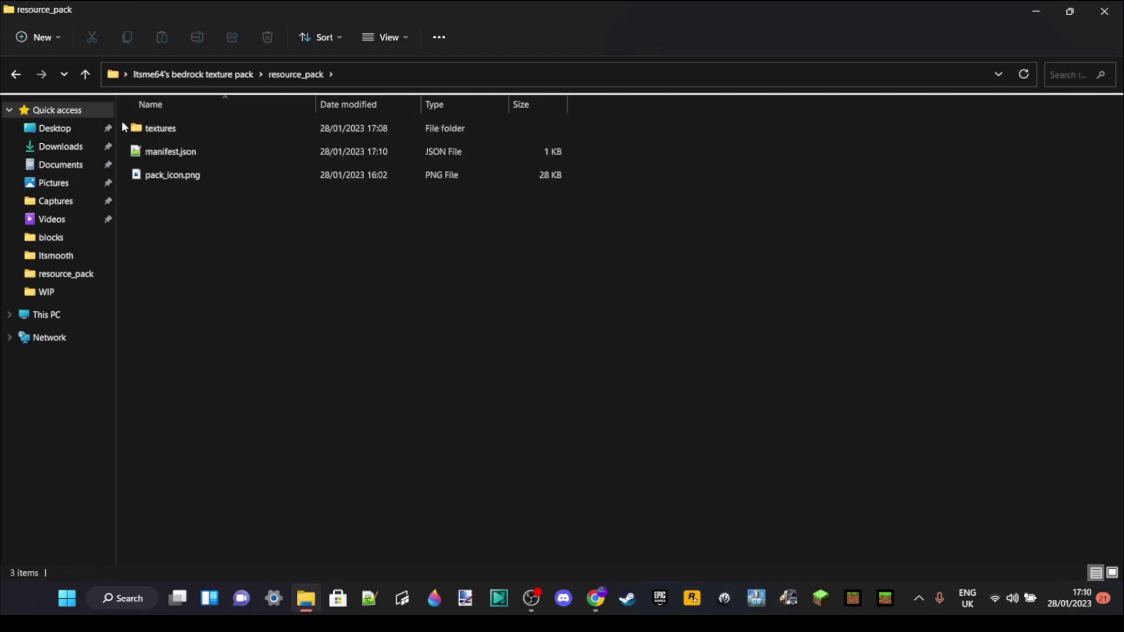
left_click_drag(121, 121, 236, 249)
left_click(236, 248)
From the texture pack's main folder, compress the resource_pack folder into resource_pack.zip.
left_click(222, 82)
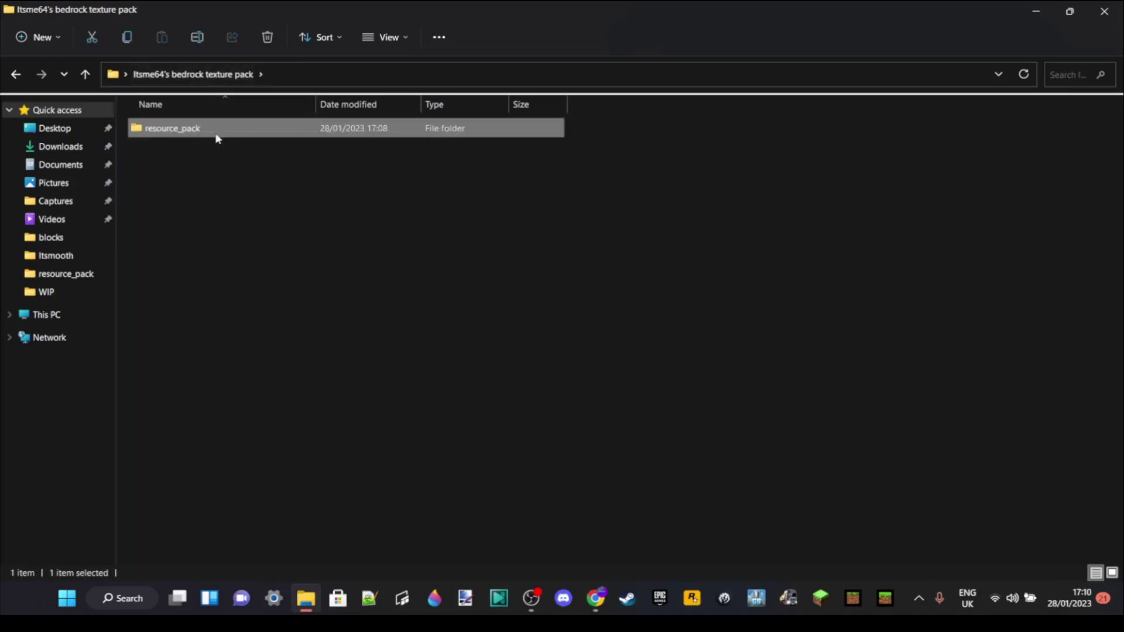
left_click(202, 143)
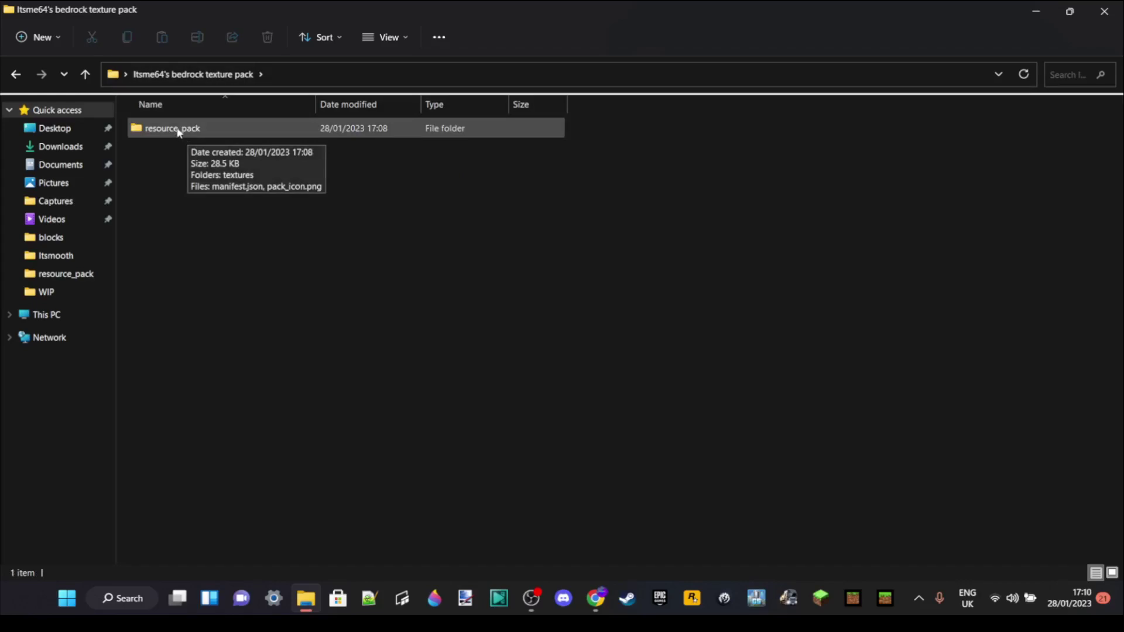
right_click(179, 133)
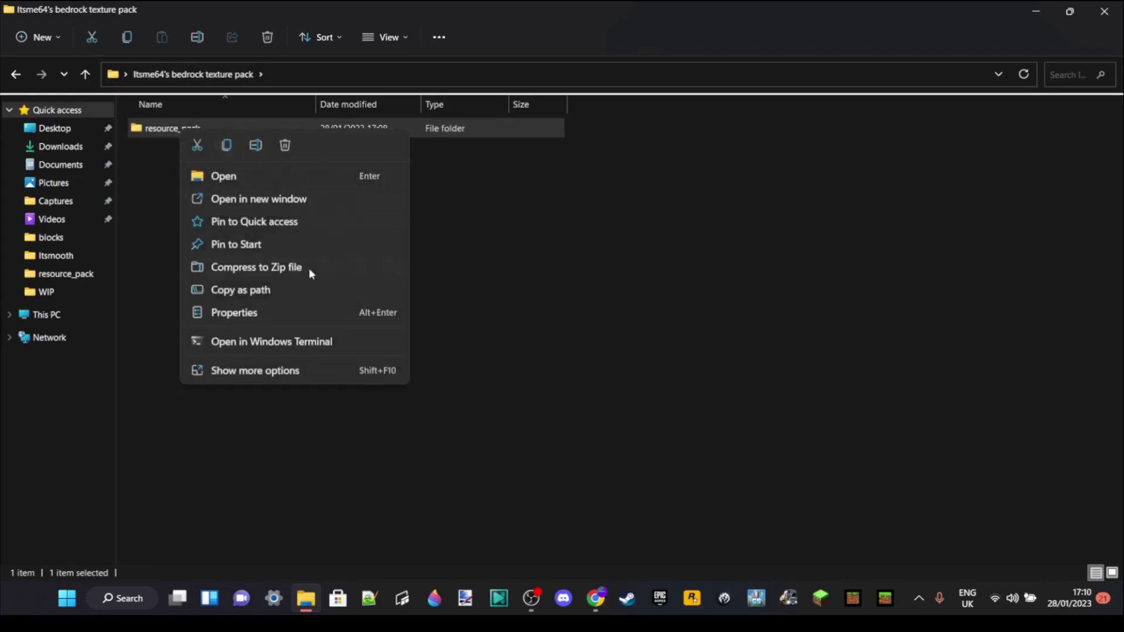
left_click(253, 268)
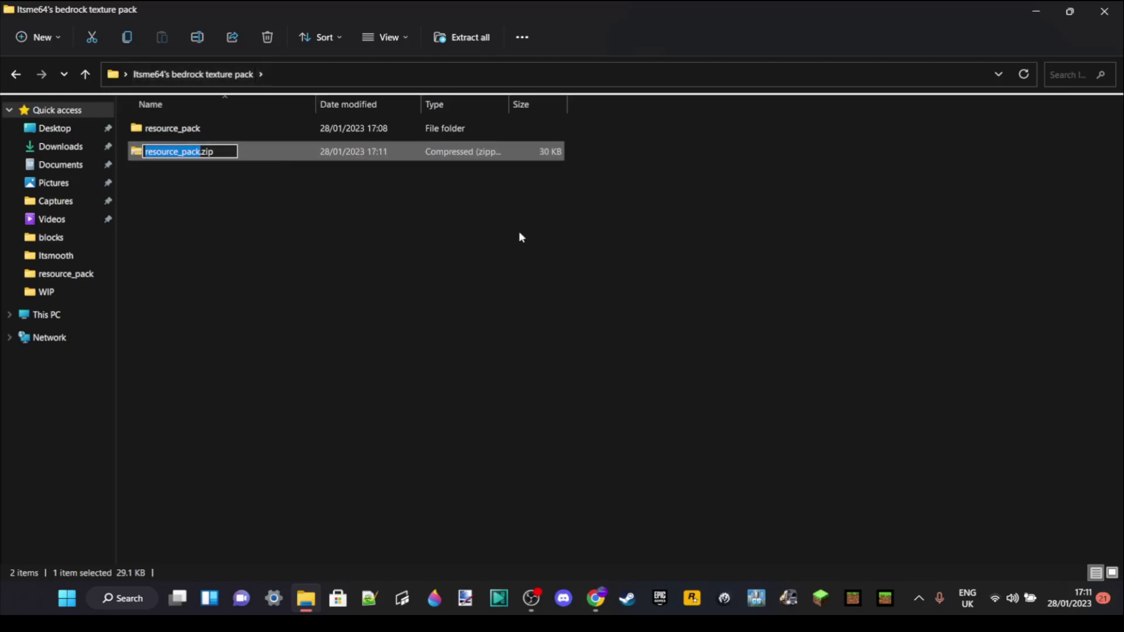
Rename the new archive to 'Itsme64's bedrock texture pack V2.0.0.zip'.
type("Itsme64")
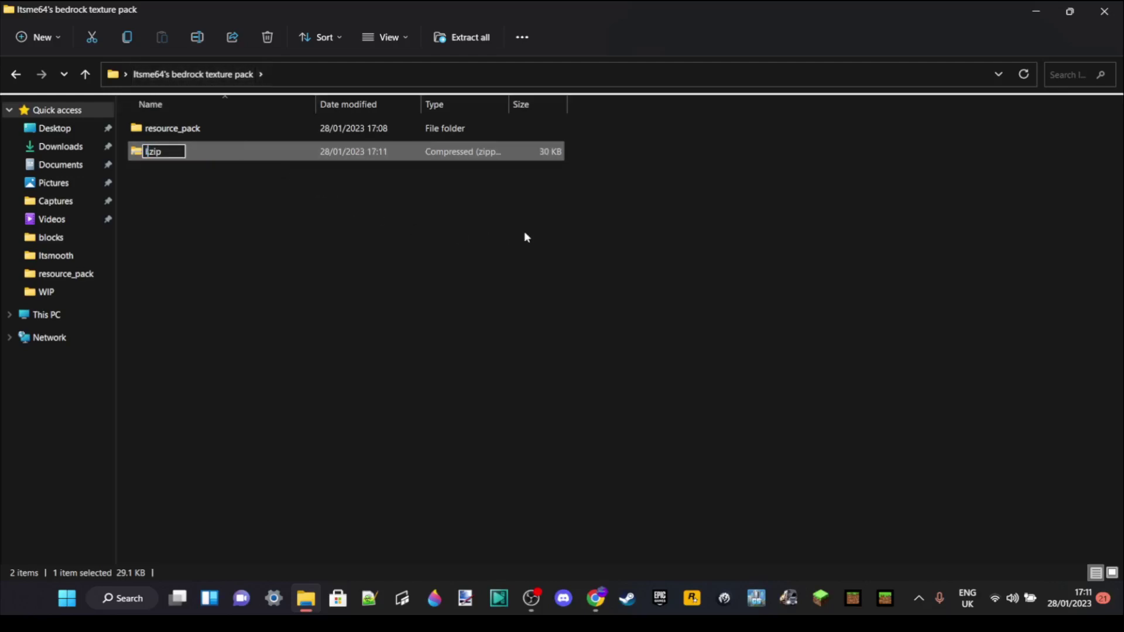
type("'s ")
type("bedrock tex")
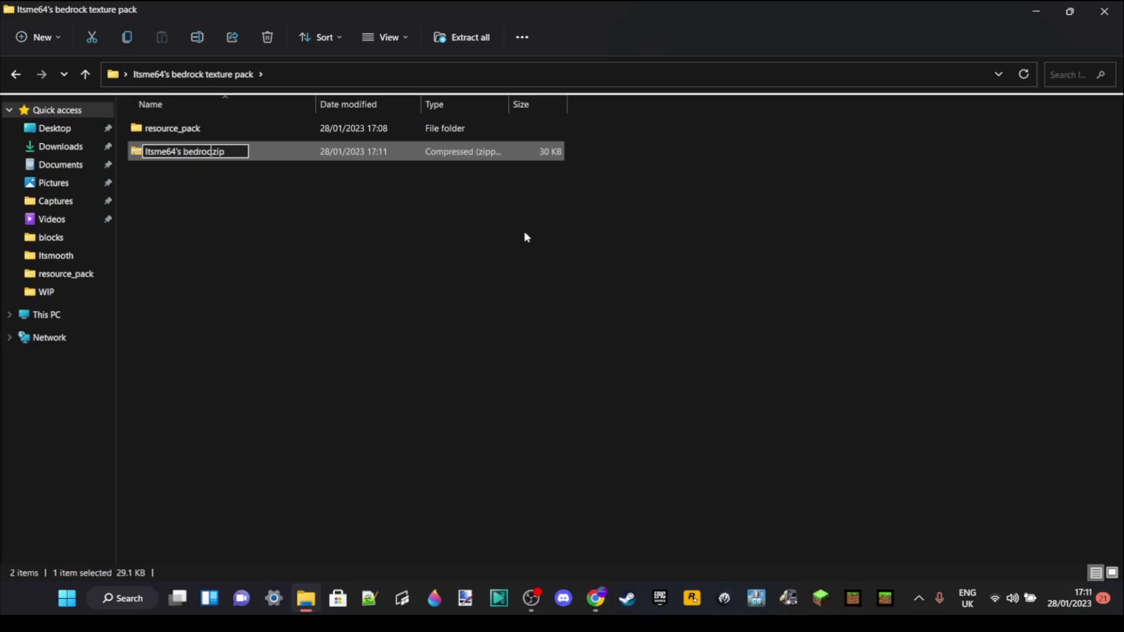
type("ture pack")
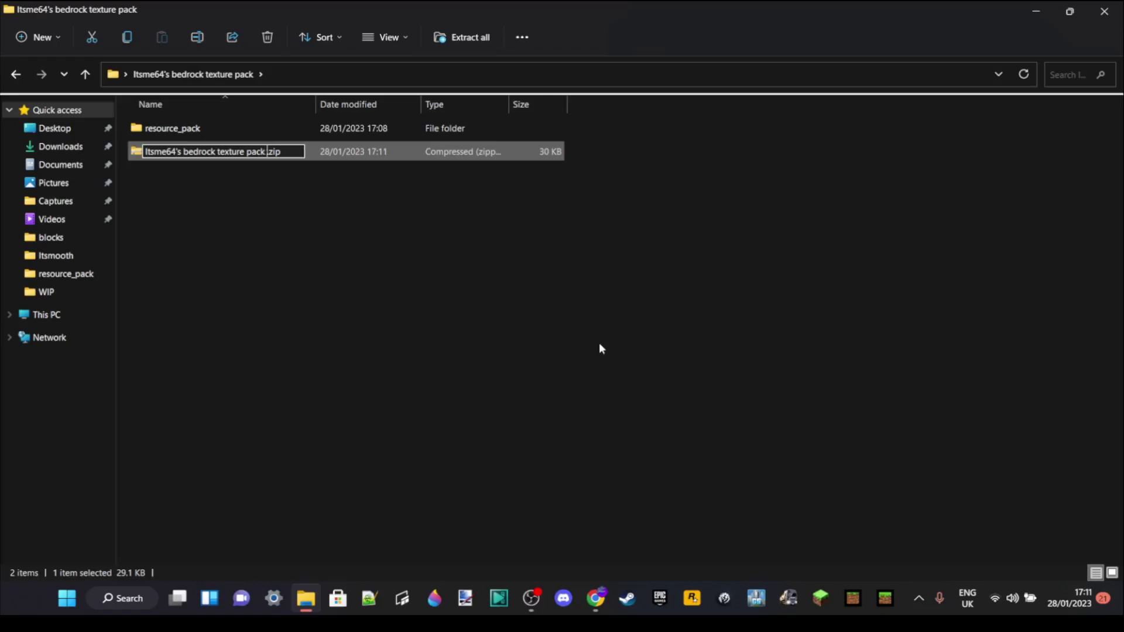
type("V2.0.0")
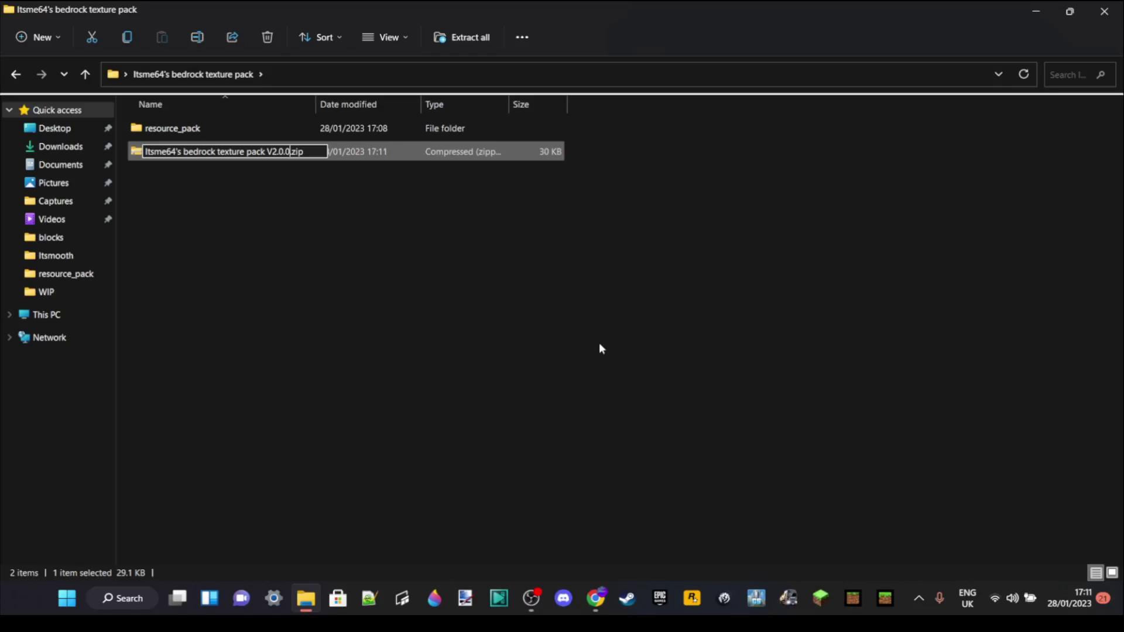
key("Return")
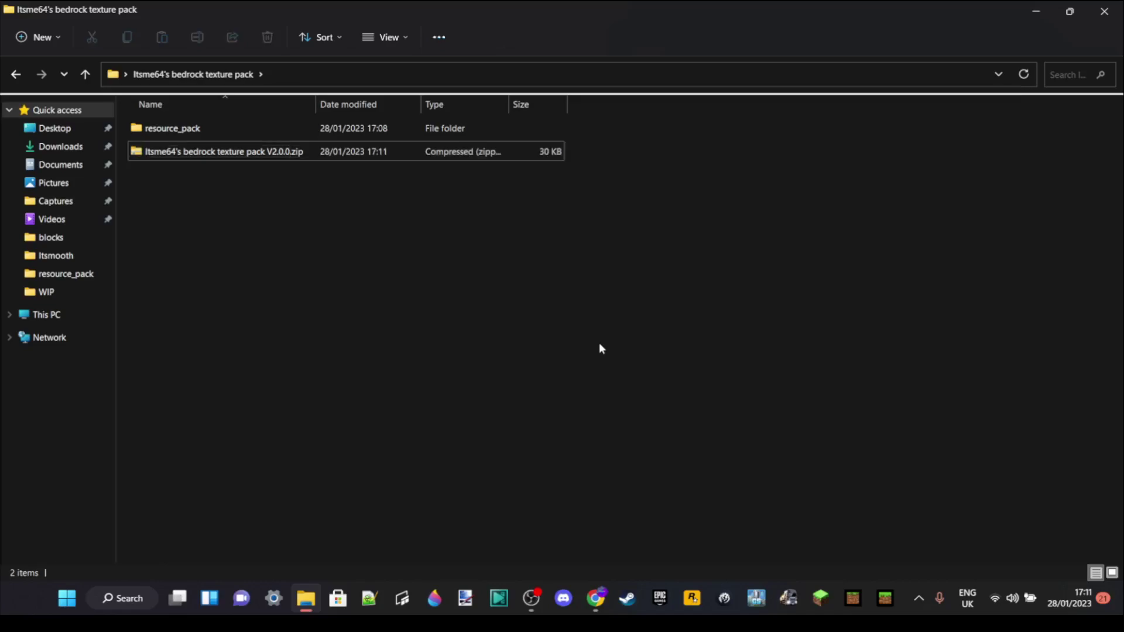
Move the V2.0.0 zip out of the folder window onto the desktop.
left_click(1070, 11)
left_click_drag(181, 199, 691, 345)
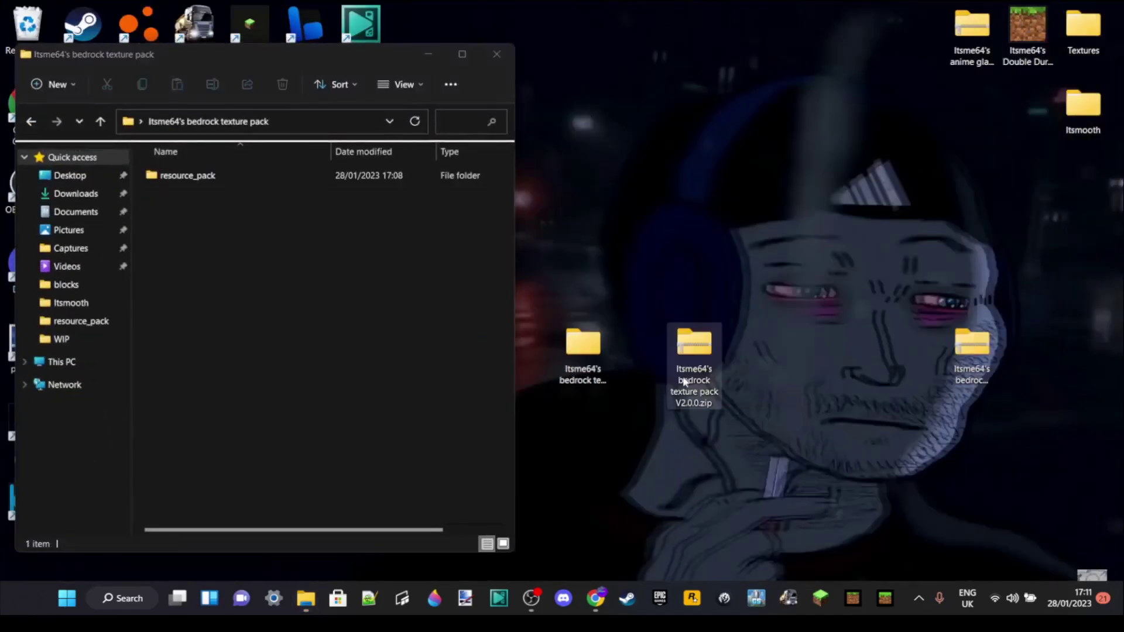
left_click(639, 281)
Close Explorer and drag the old extracted texture pack folder into the Recycle Bin.
left_click(496, 54)
left_click_drag(580, 341, 27, 34)
left_click_drag(719, 350, 664, 351)
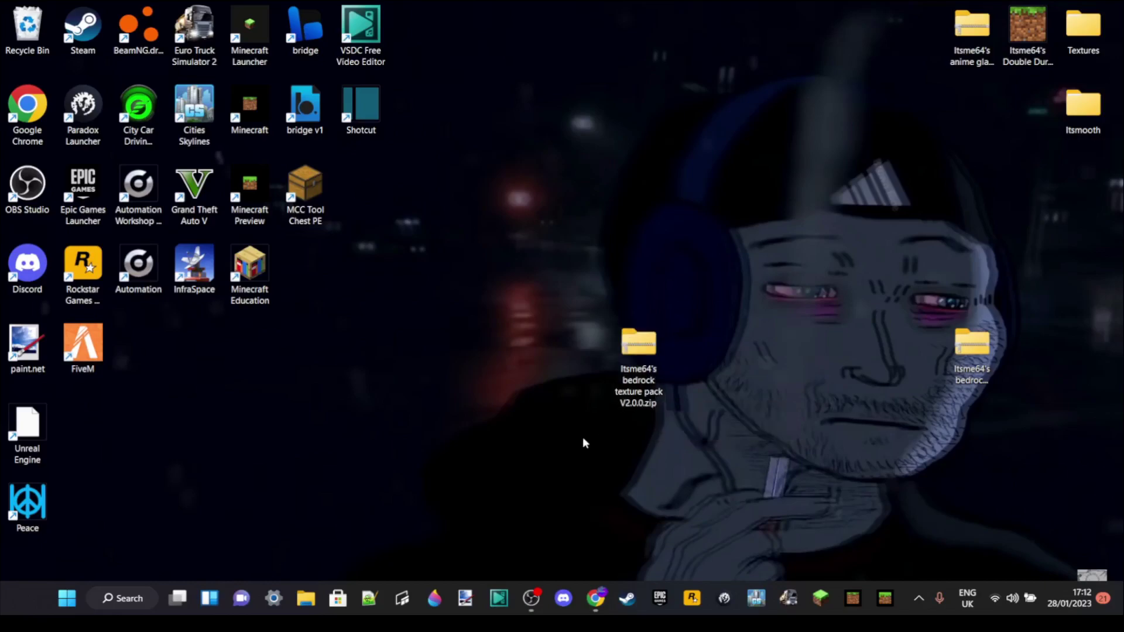
Rename the V2.0.0 pack zip on the desktop so its extension becomes .mcpack.
right_click(639, 347)
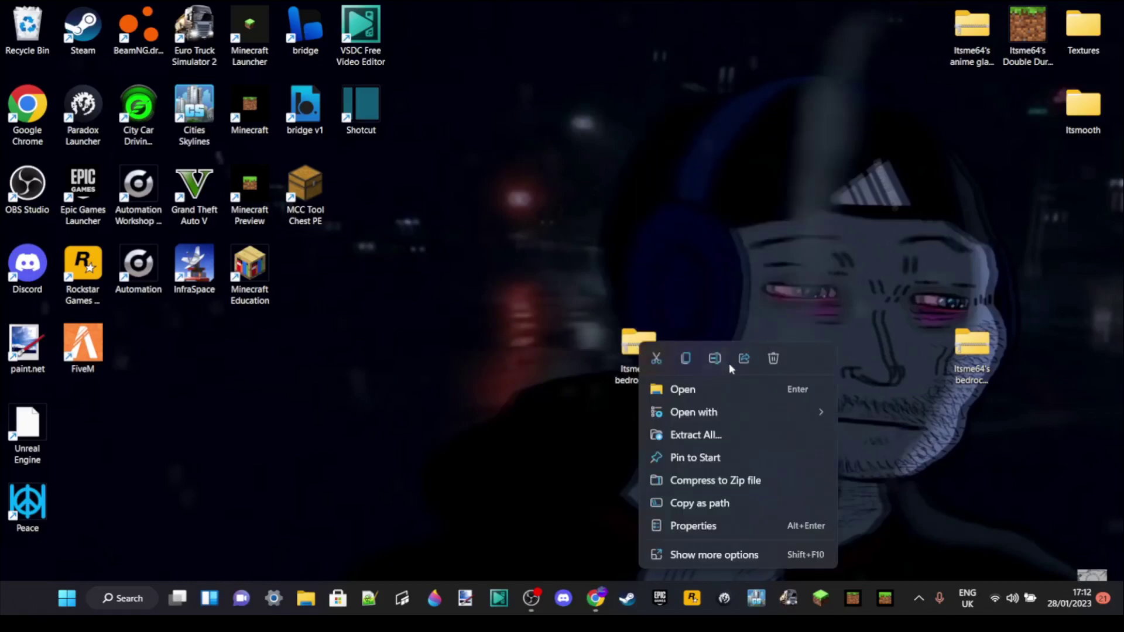
left_click(715, 359)
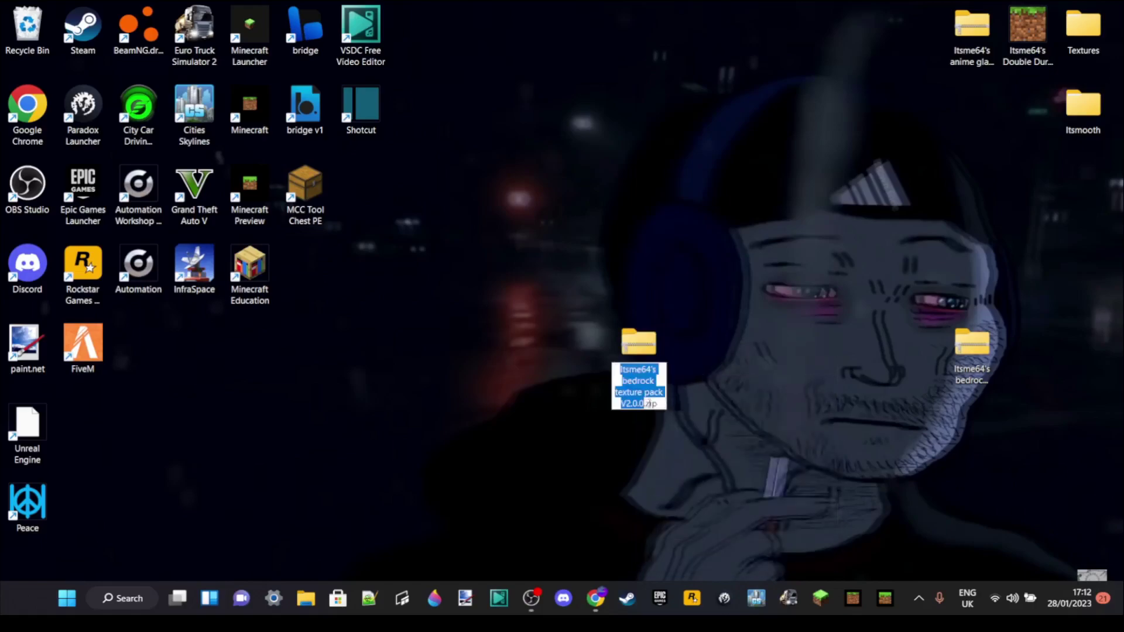
key("End")
key("BackSpace")
key("BackSpace")
key("BackSpace")
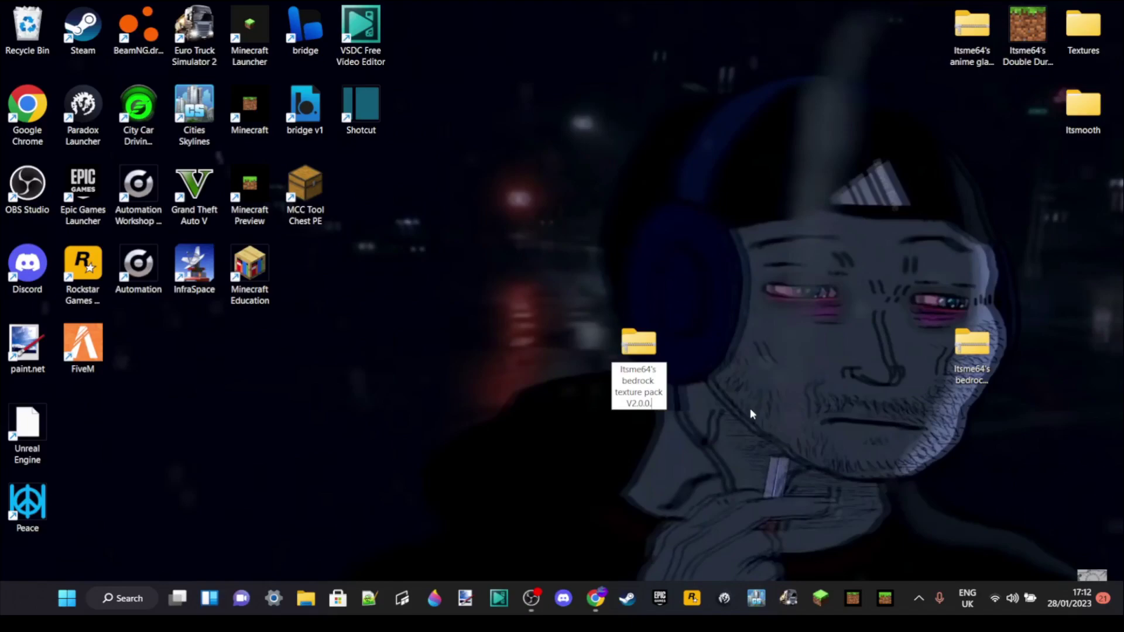
type("mcpack")
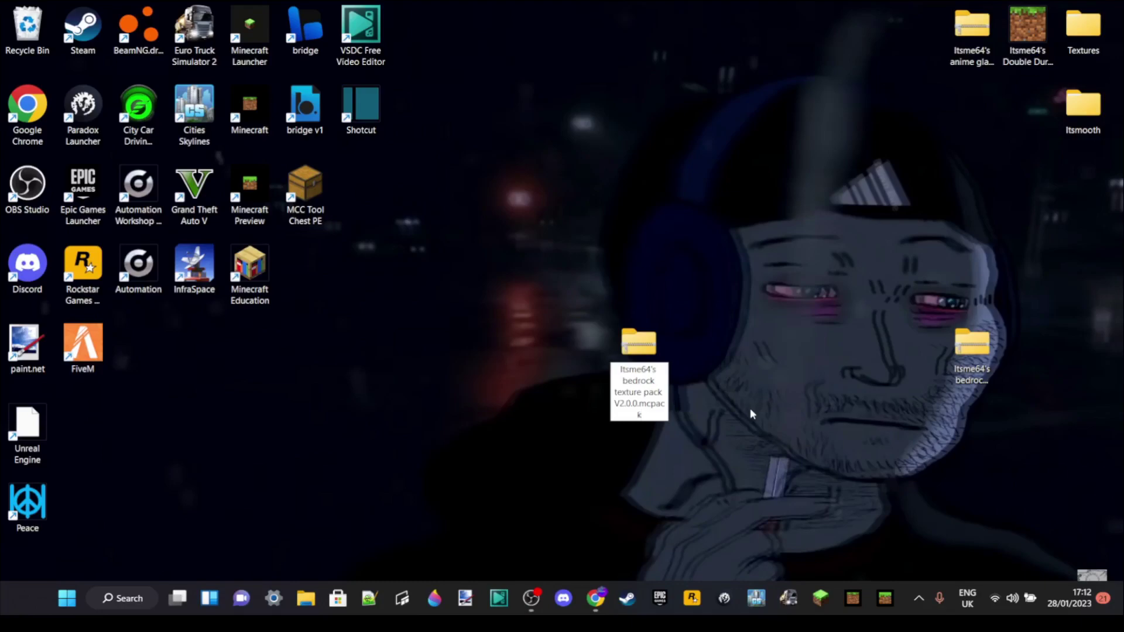
key("Return")
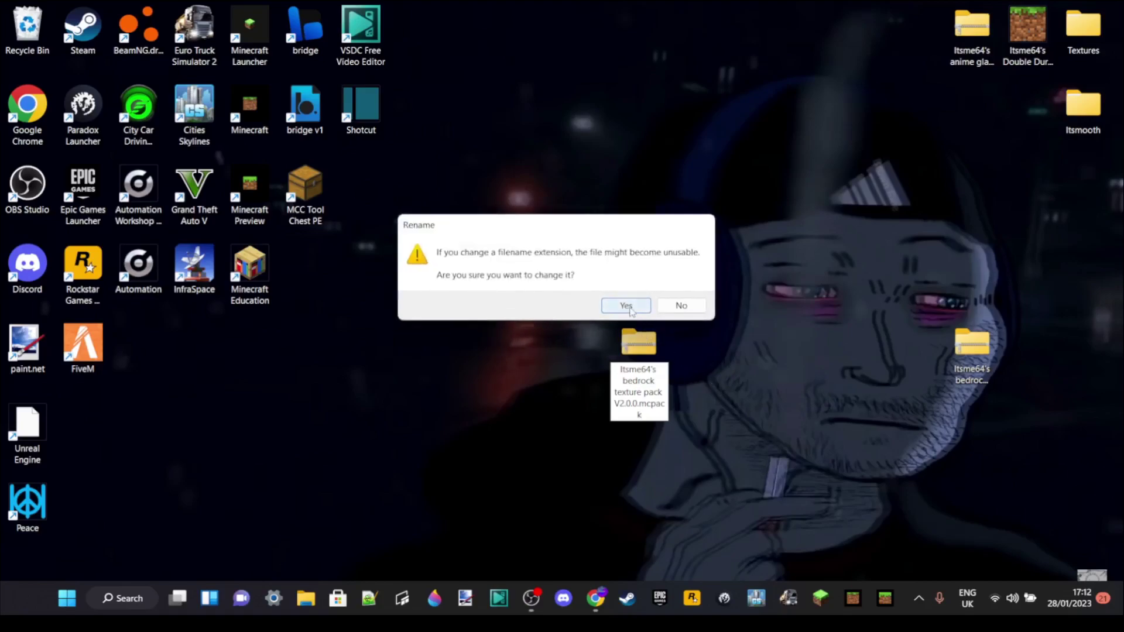
Confirm the extension change in the Rename warning with Yes.
left_click(631, 310)
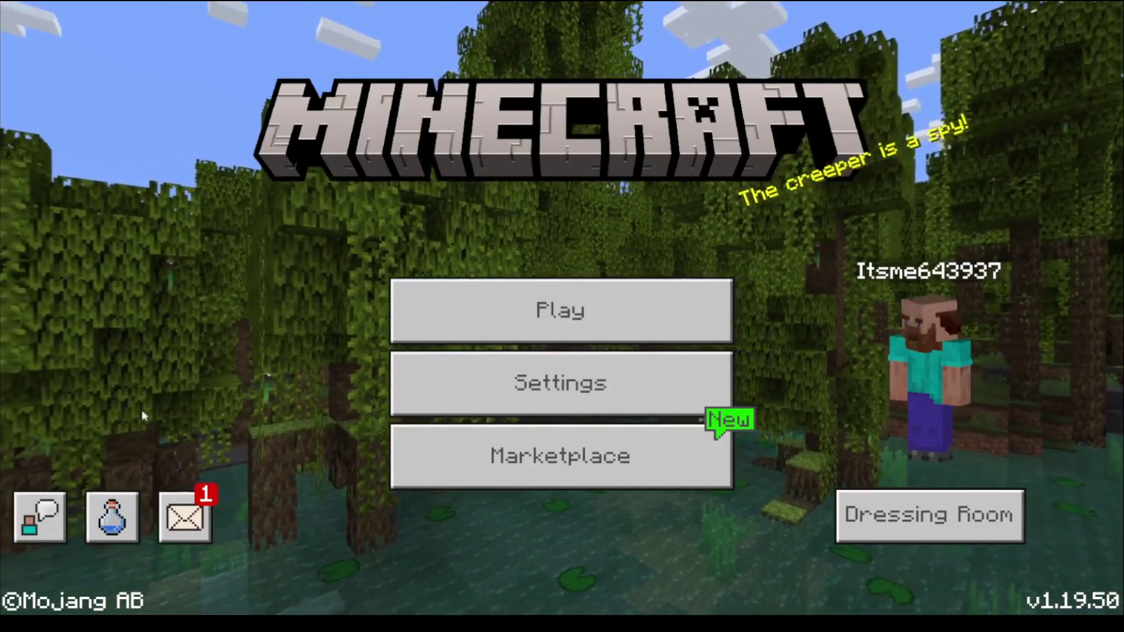
Delete the old Itsme64's Bedrock example 2.0.0 pack via Settings > Storage > Resource Packs, then return.
left_click(457, 399)
scroll(221, 434, "down", 8)
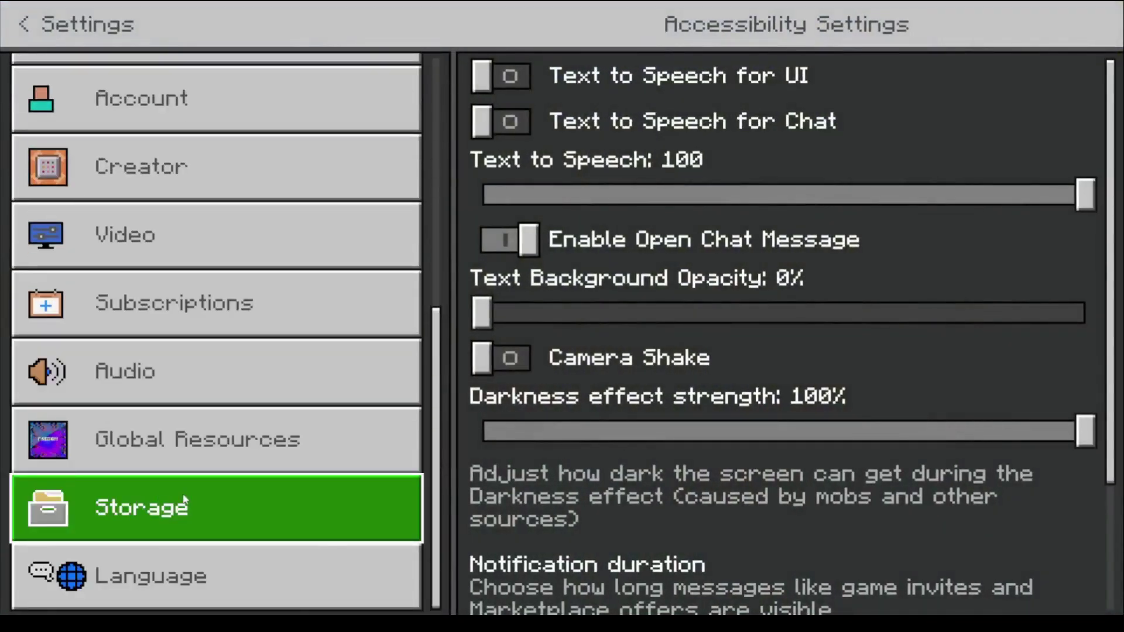
left_click(185, 502)
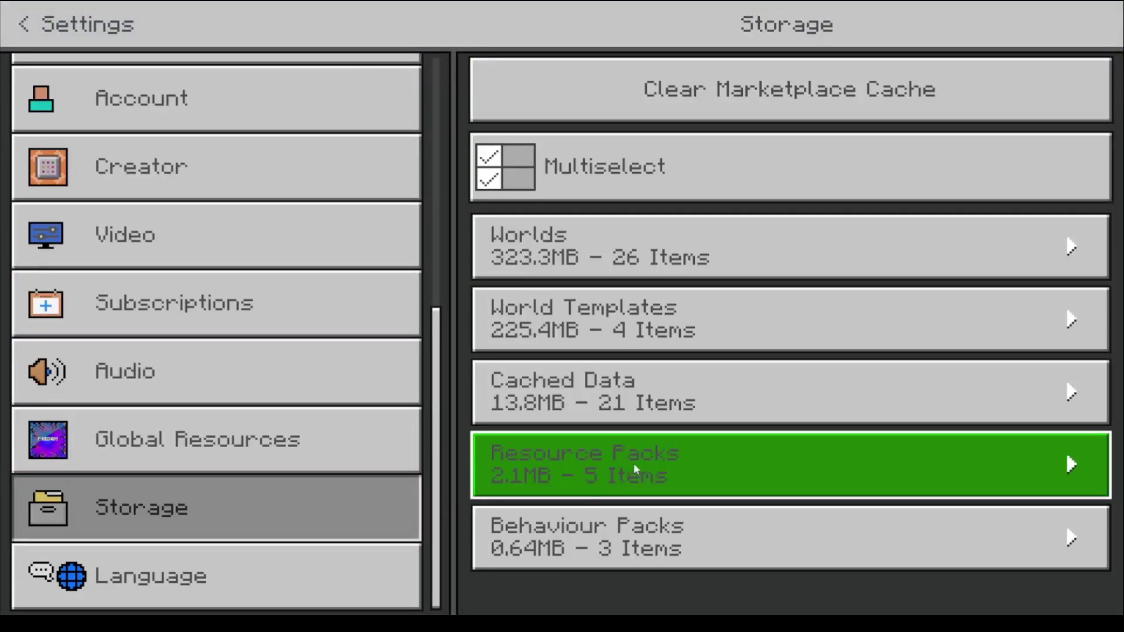
left_click(683, 471)
scroll(703, 456, "down", 5)
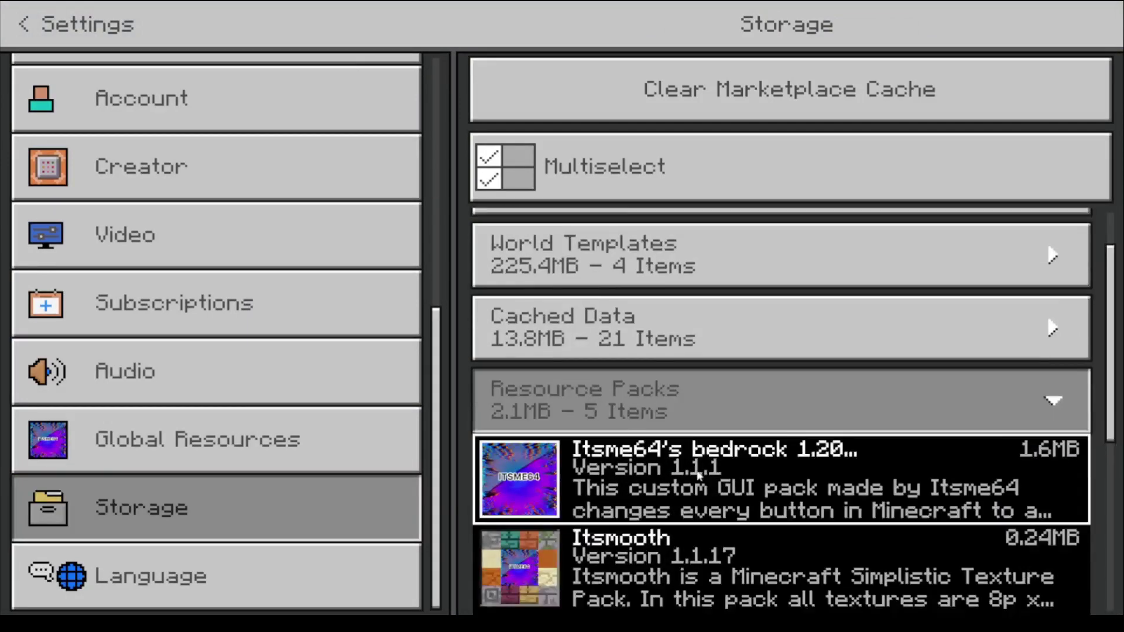
scroll(724, 444, "down", 2)
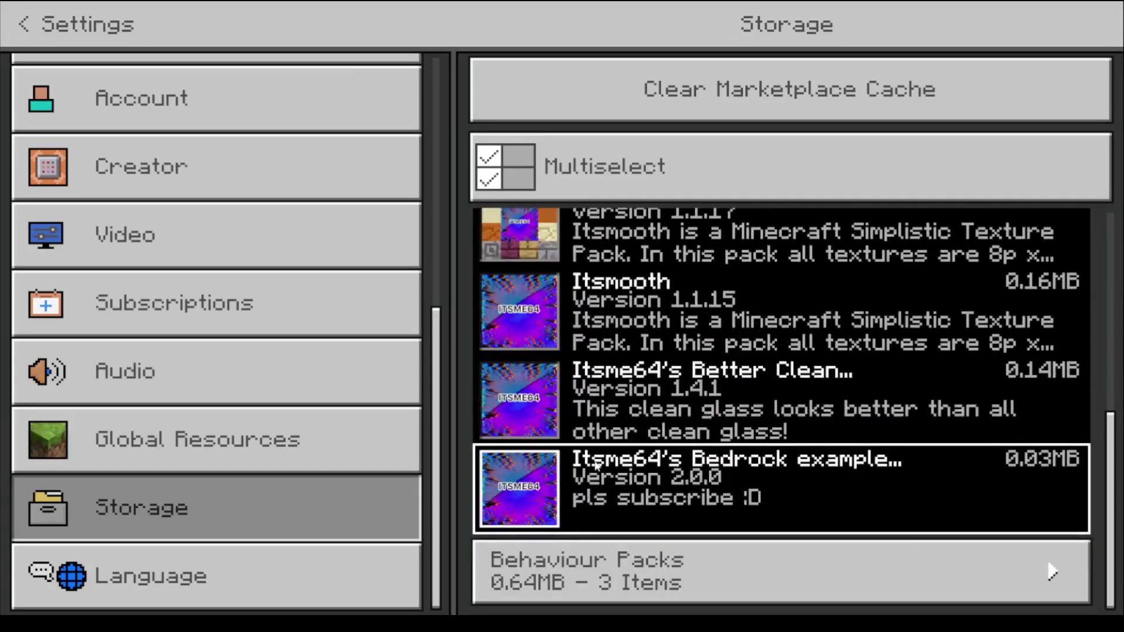
left_click(794, 461)
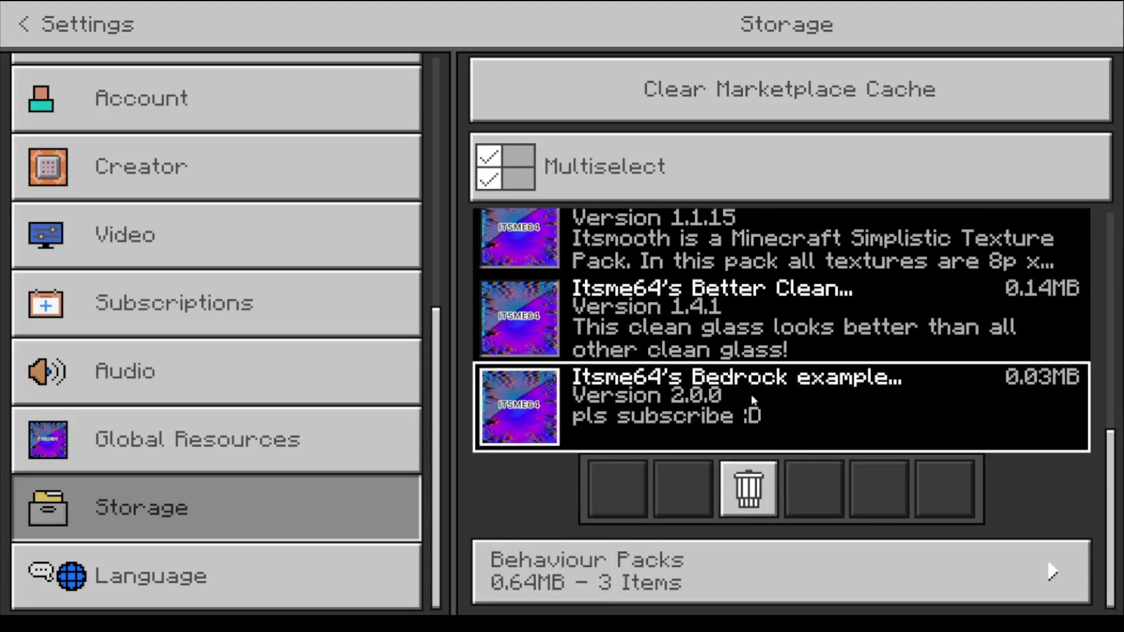
left_click(749, 489)
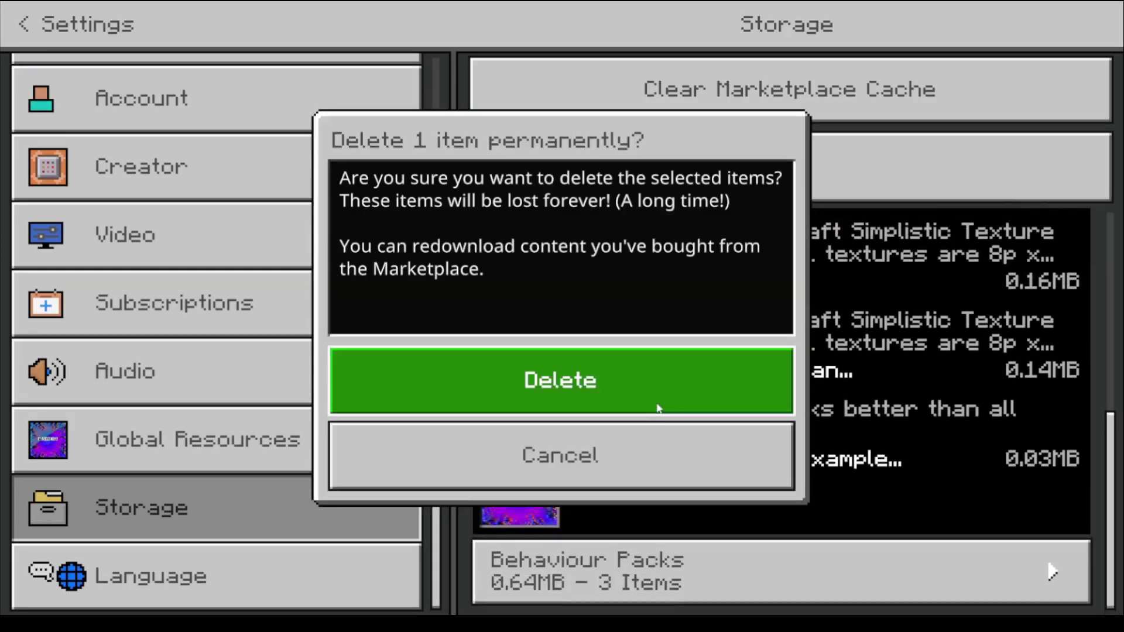
left_click(658, 409)
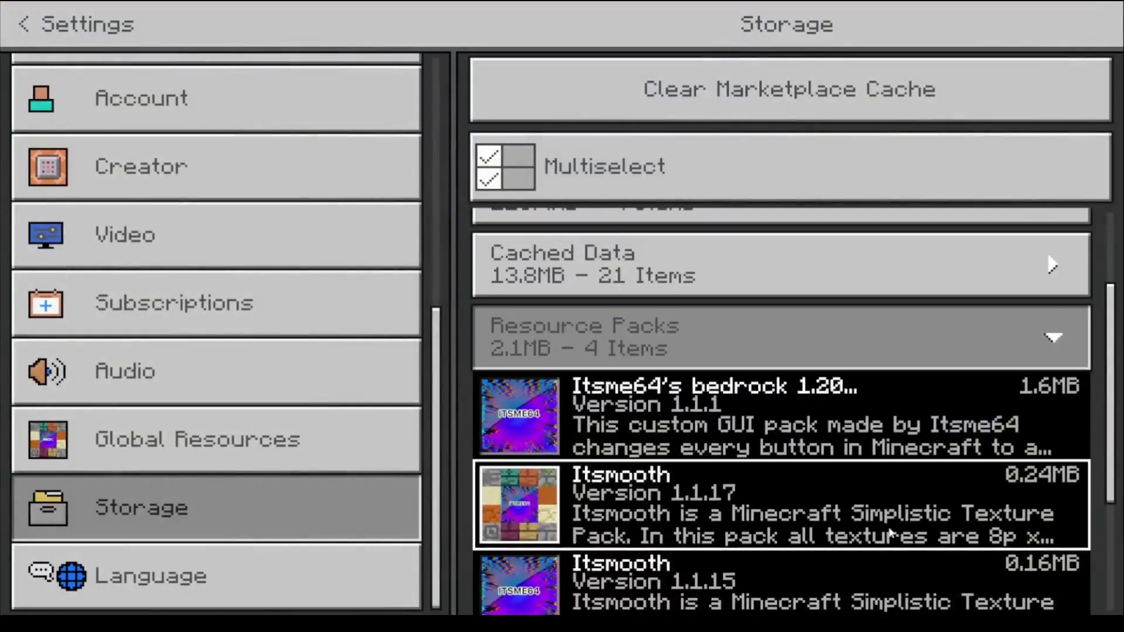
left_click(24, 24)
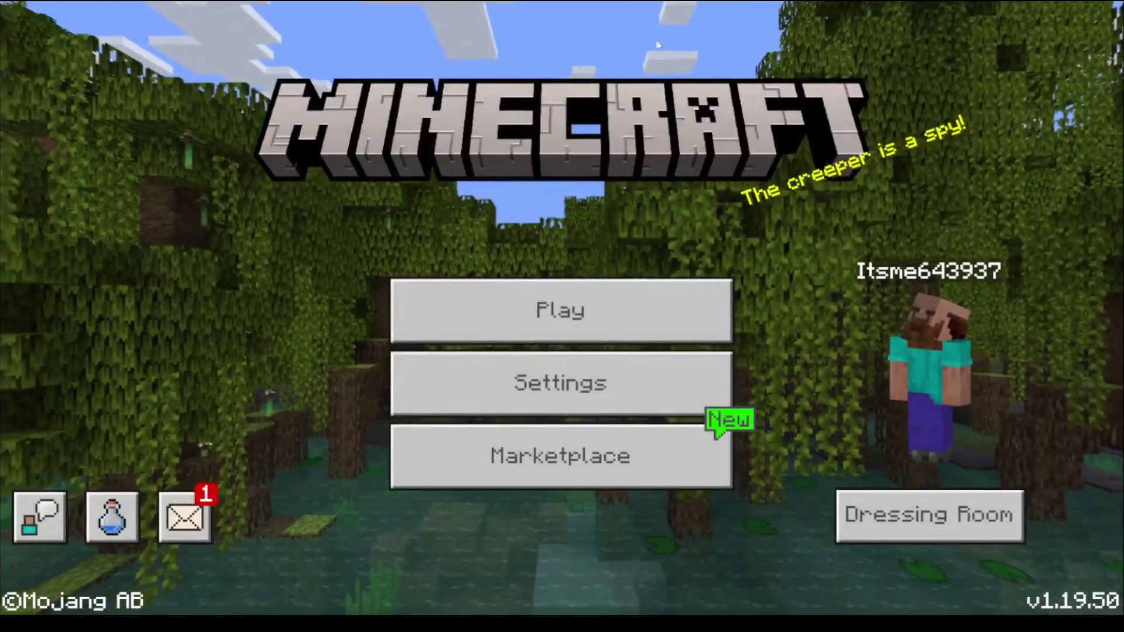
Quit Minecraft and relaunch it from the desktop .mcpack file to import the pack.
mouse_move(1105, 8)
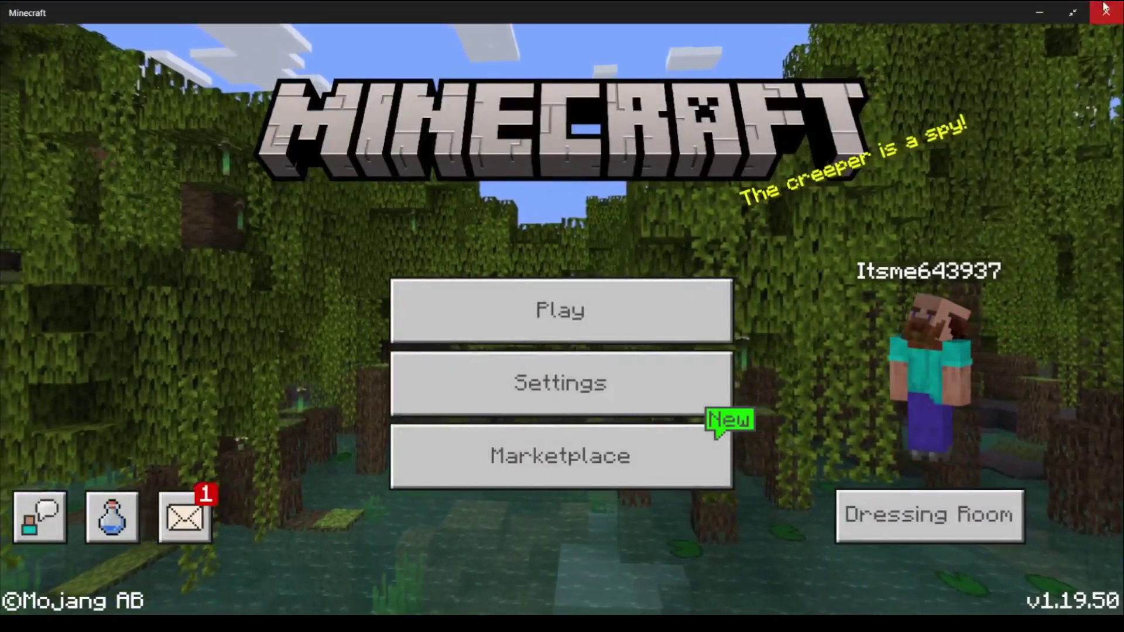
left_click(1105, 8)
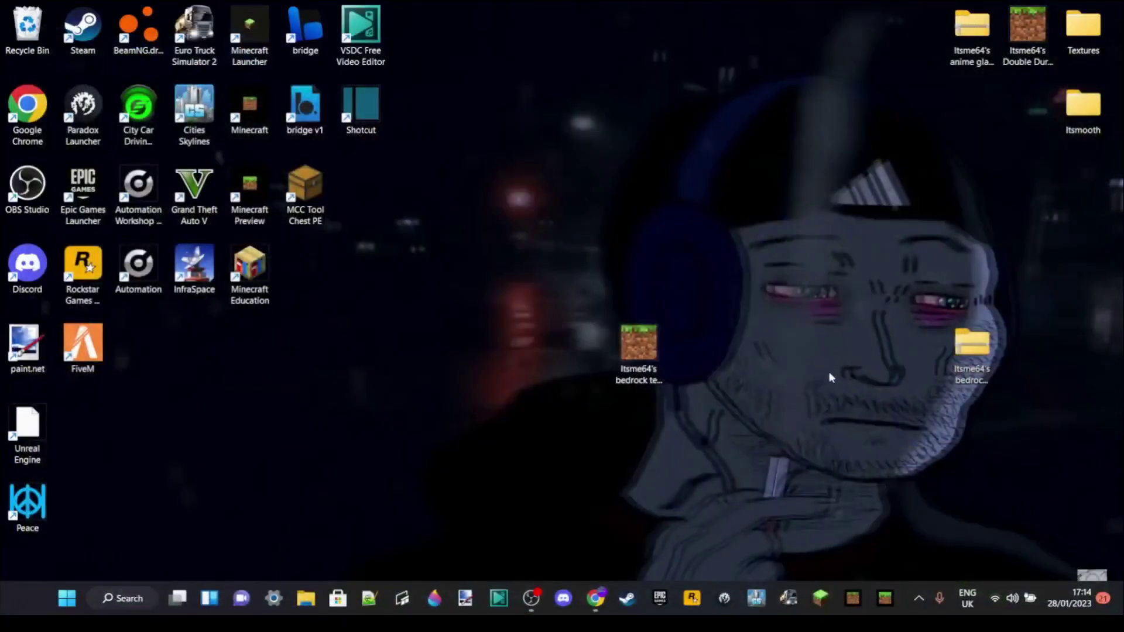
double_click(652, 339)
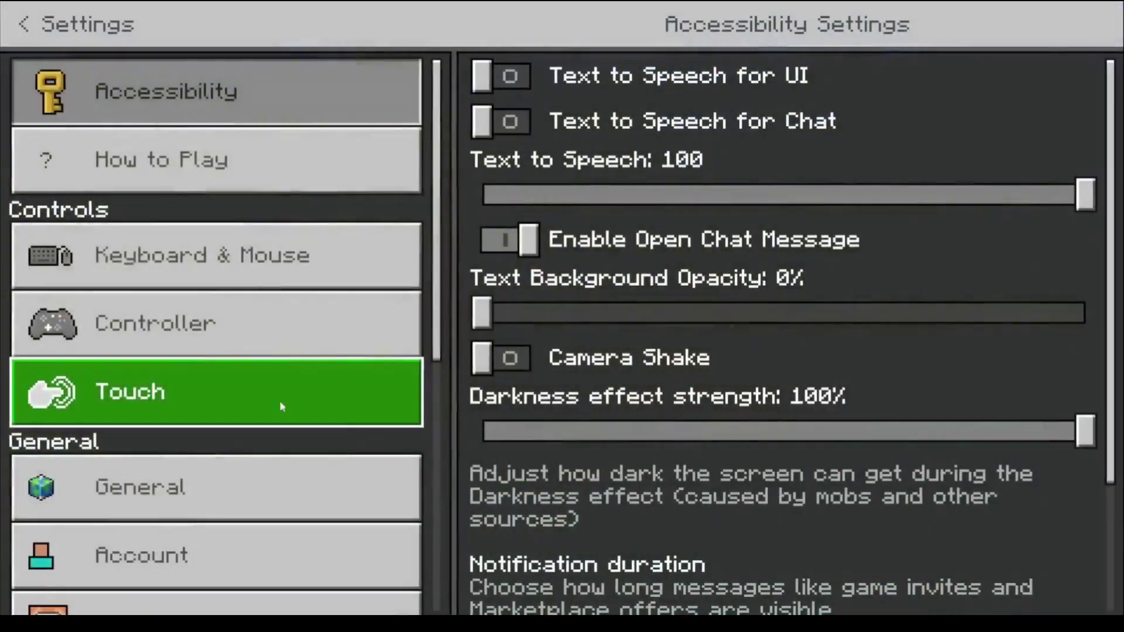
Activate Itsme64's Bedrock example pack from My Packs in Global Resources and view the Active list.
scroll(271, 413, "down", 5)
left_click(252, 433)
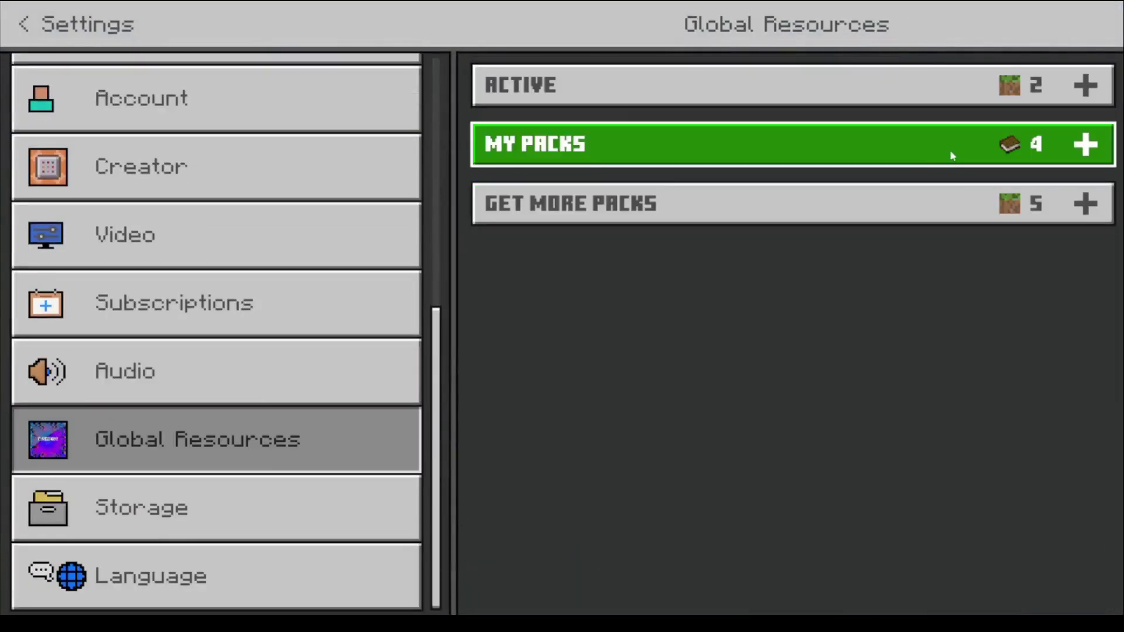
left_click(887, 161)
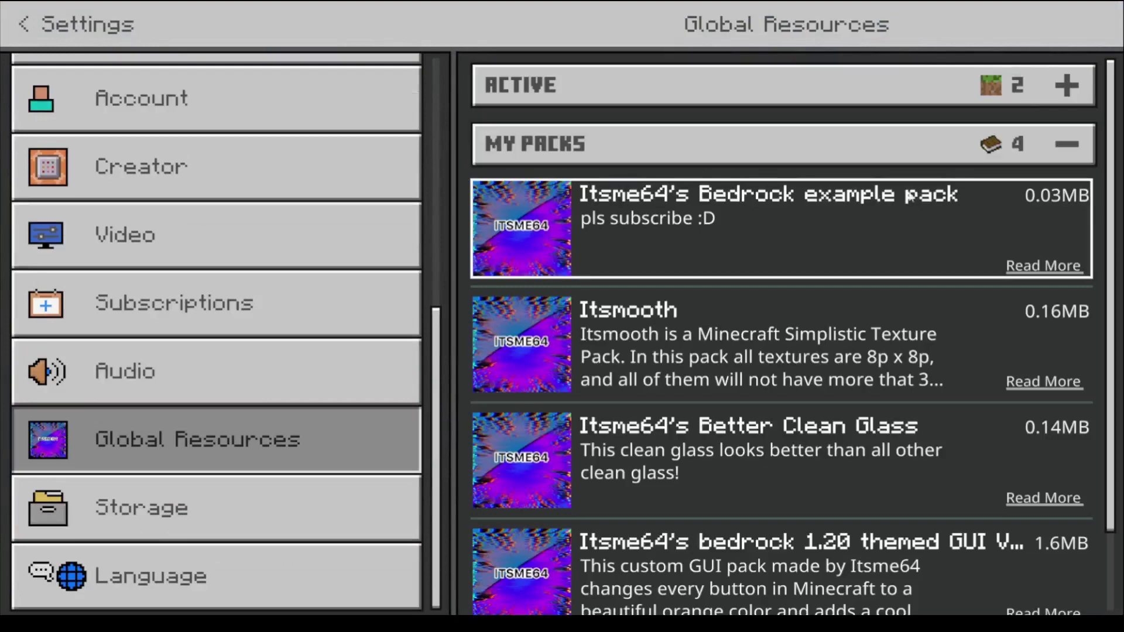
left_click(896, 202)
left_click(761, 312)
left_click(765, 85)
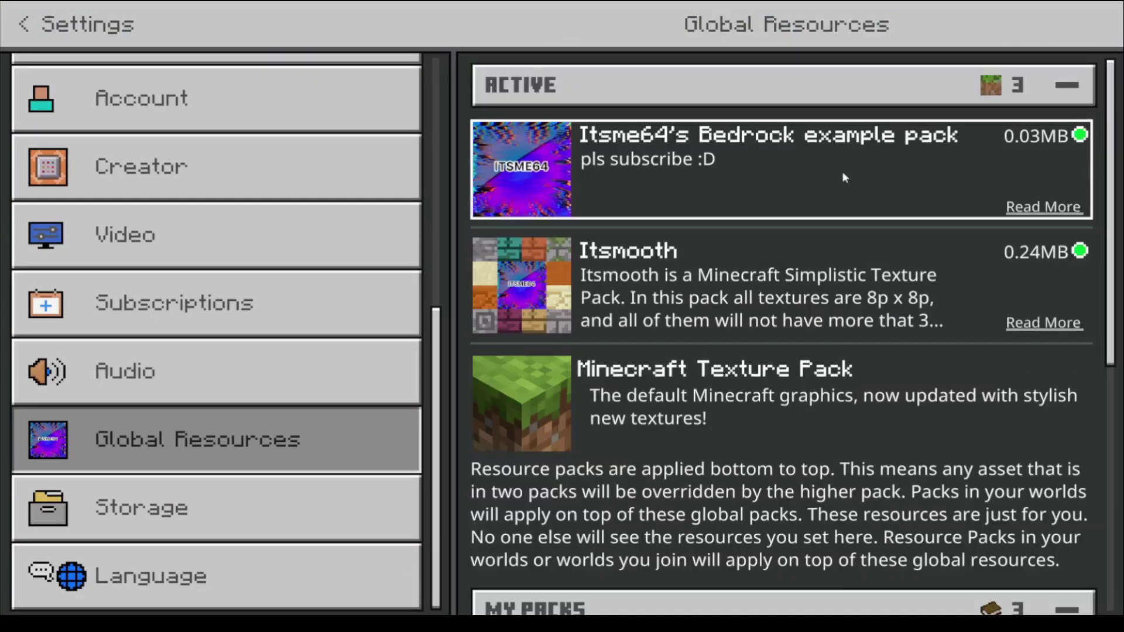
Leave Settings so the packs load, then open and close the Worlds list.
left_click(22, 21)
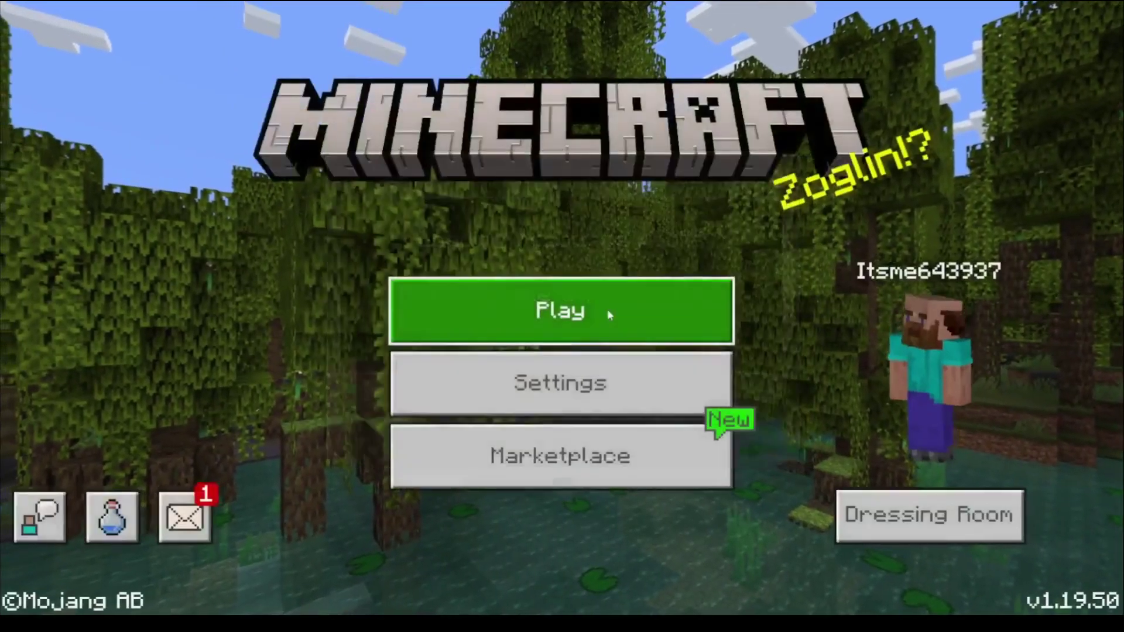
left_click(608, 313)
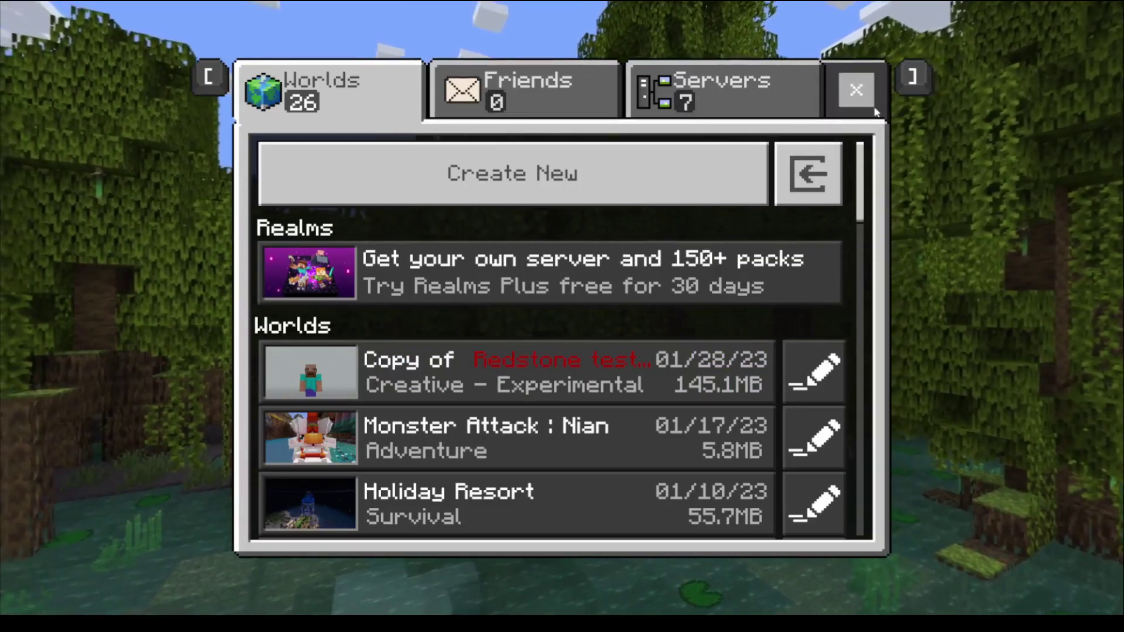
left_click(856, 89)
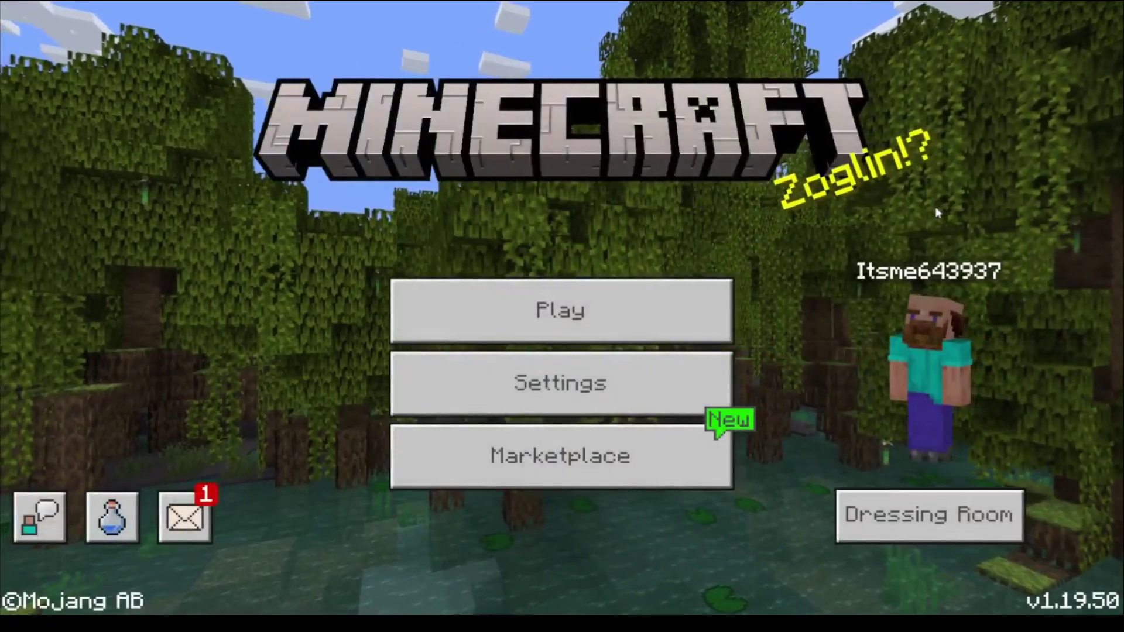